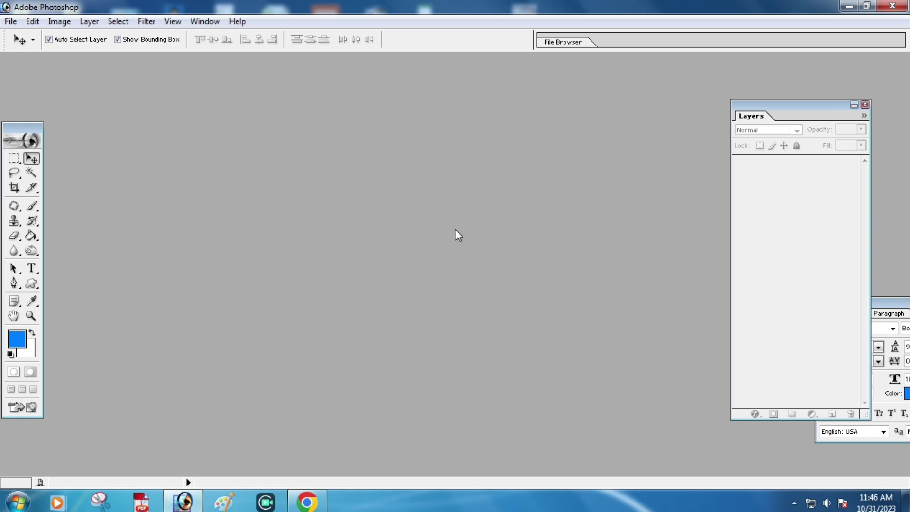
Step: Open the saree-clad woman photo and ssw.psd together
double_click(421, 235)
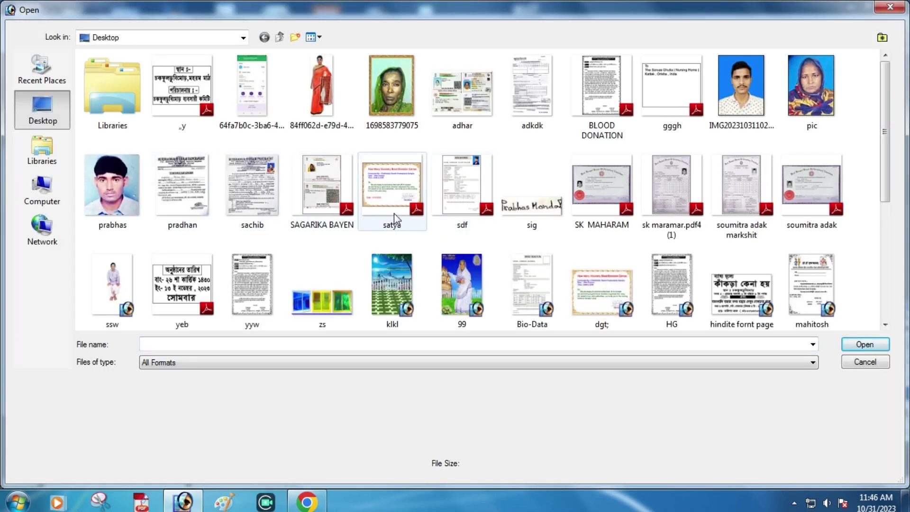
left_click(317, 92)
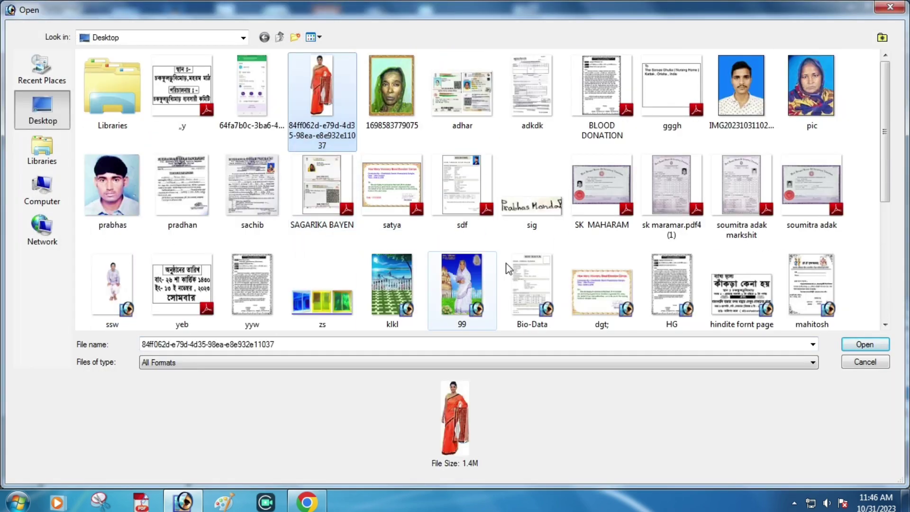
scroll(632, 232, "down", 3)
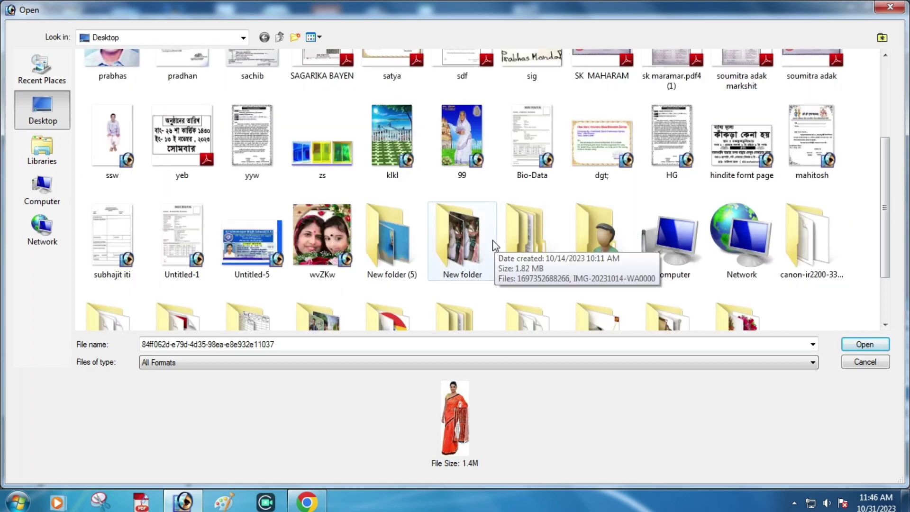
scroll(495, 245, "down", 2)
scroll(345, 250, "up", 5)
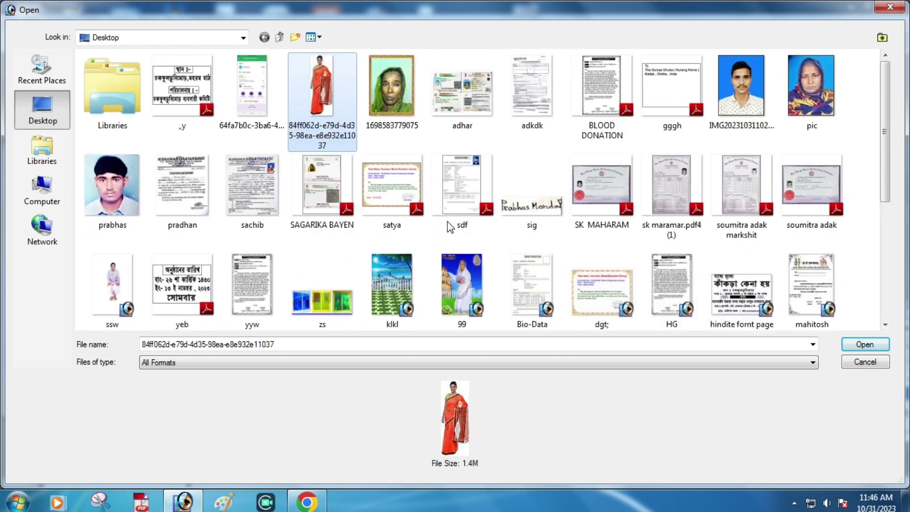
left_click(121, 281, "ctrl")
key("Return")
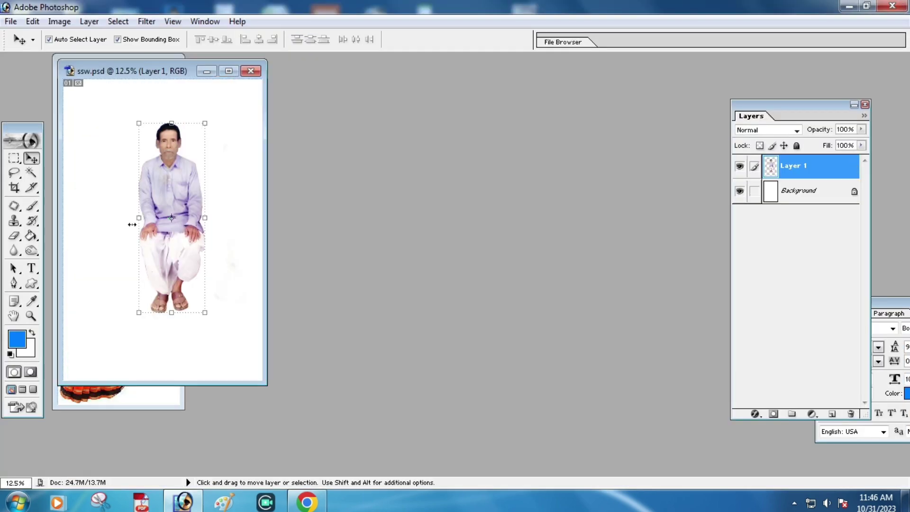
Step: Arrange the ssw and saree windows side by side, with ssw active
left_click_drag(149, 78, 416, 54)
left_click_drag(435, 258, 438, 258)
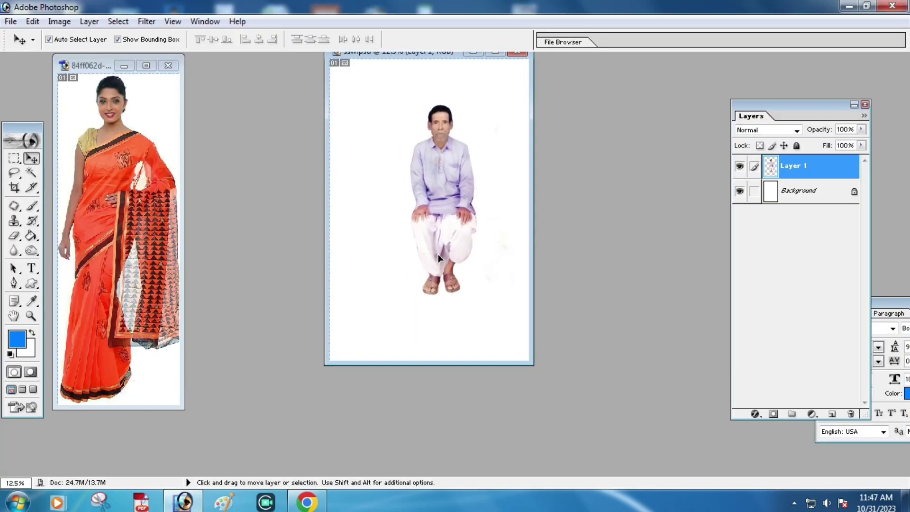
left_click_drag(83, 69, 125, 74)
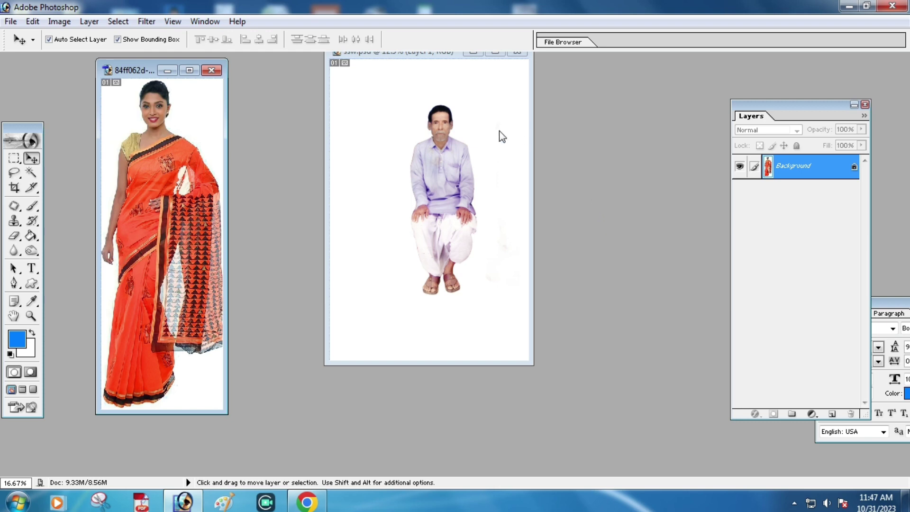
left_click(417, 56)
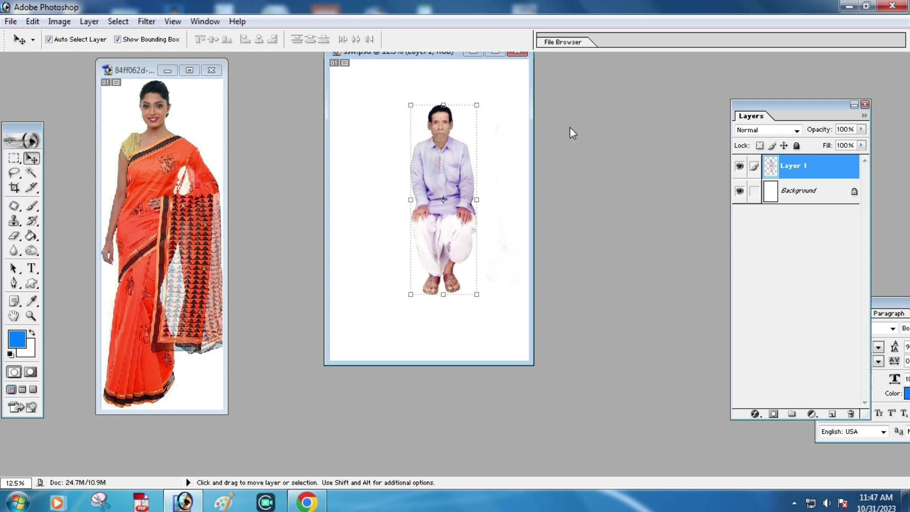
Step: Open all four jewellery images from the necklesh folder
key("ctrl+o")
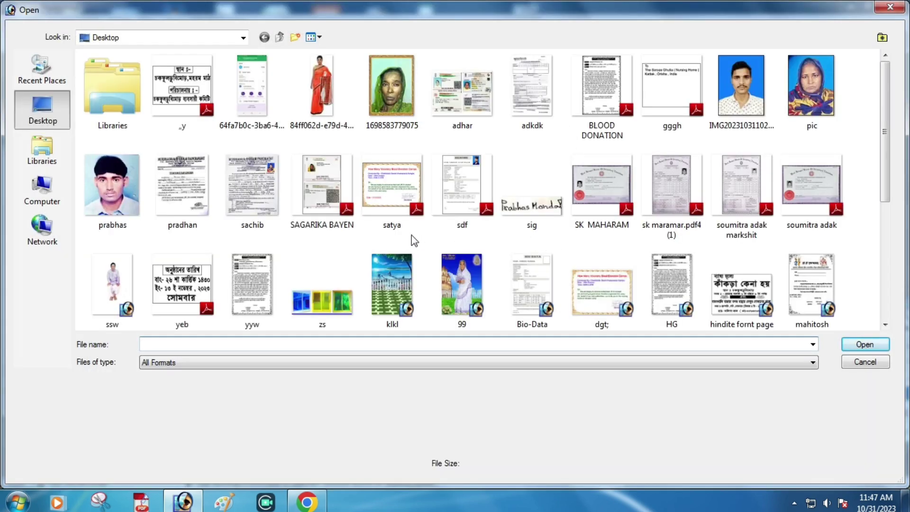
scroll(411, 235, "down", 5)
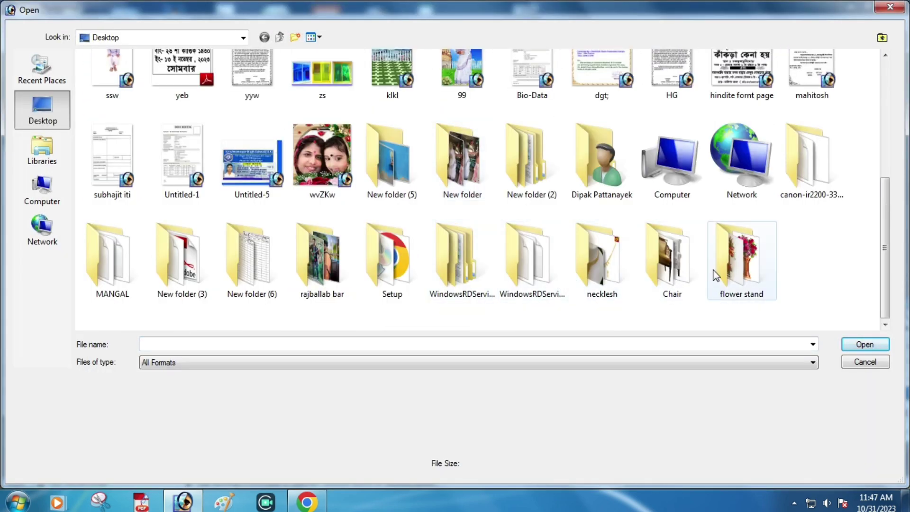
left_click(606, 281)
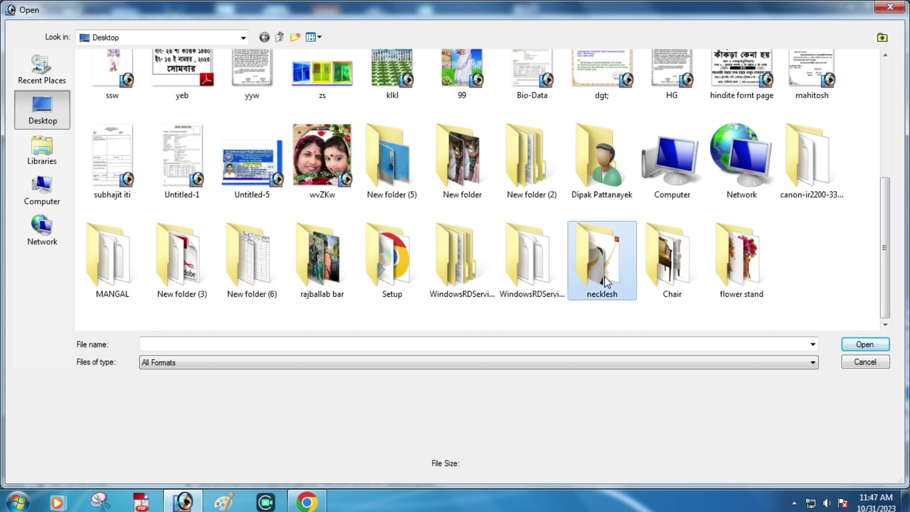
double_click(604, 276)
left_click_drag(118, 161, 354, 56)
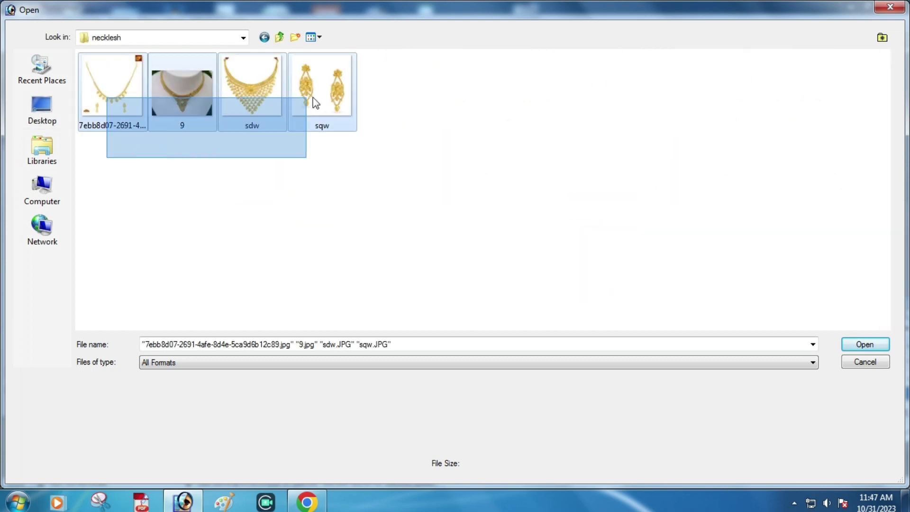
left_click(865, 345)
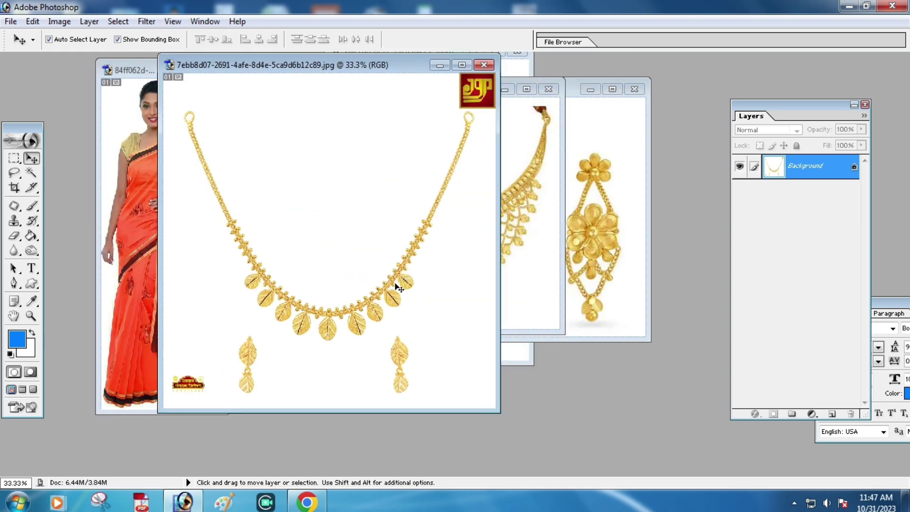
Step: Review the opened jewellery images and bring up a new 8×12 inch, 300 ppi document
left_click(510, 316)
left_click(567, 268)
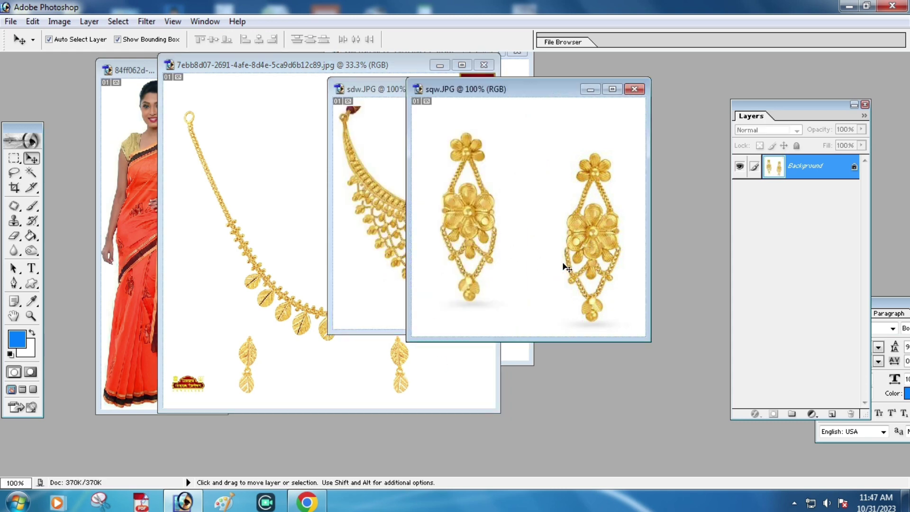
left_click(205, 293)
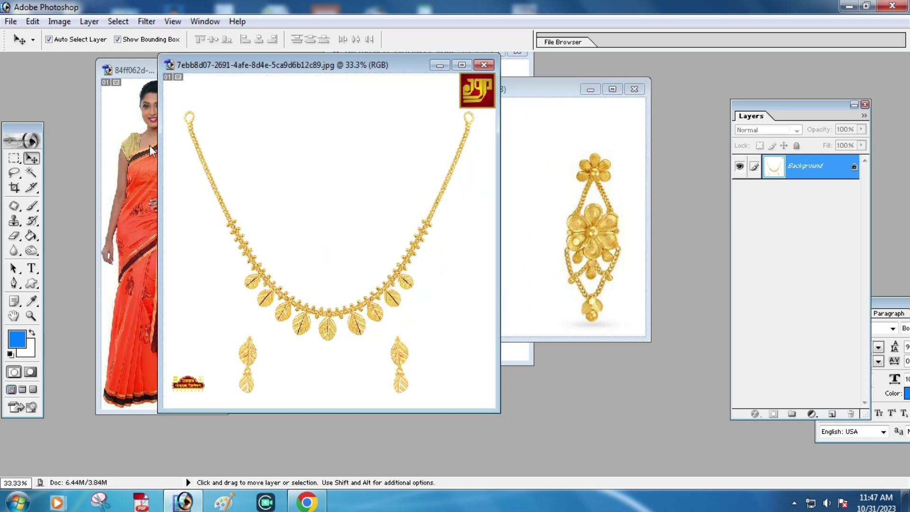
left_click(149, 218)
left_click(258, 227)
key("ctrl+n")
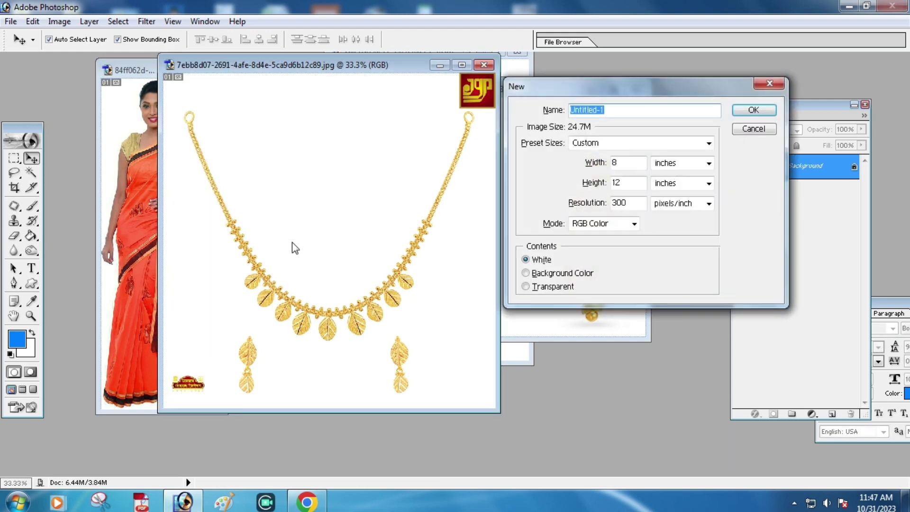
Step: Create the 8×12 inch document and fill its canvas with blue using the Paint Bucket
left_click(775, 115)
left_click_drag(206, 101, 602, 58)
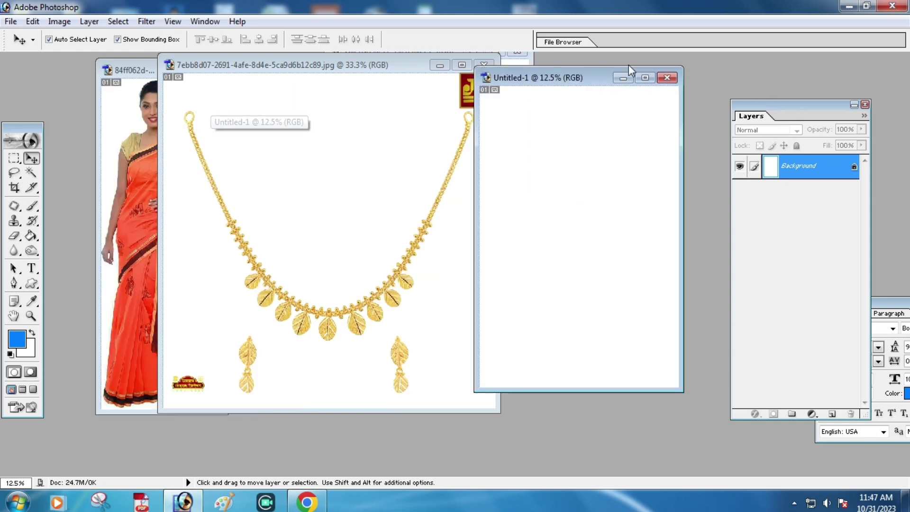
left_click(490, 159)
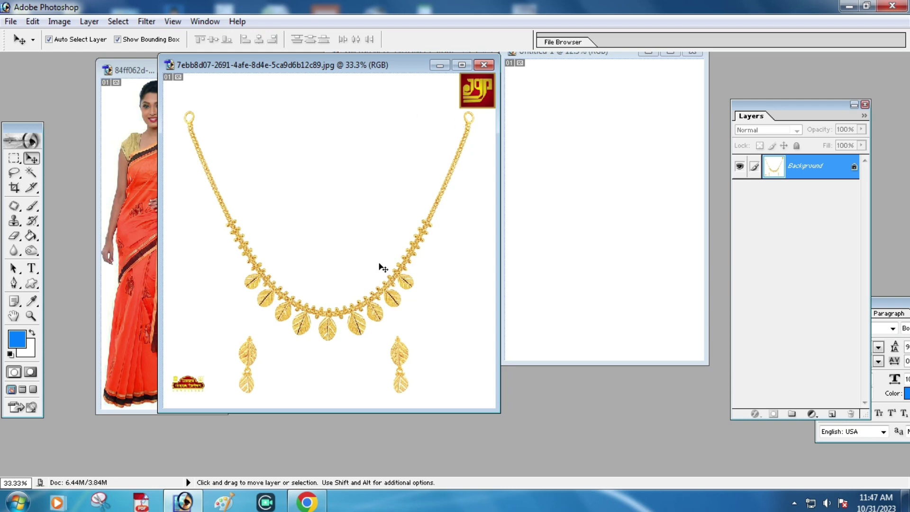
left_click(624, 236)
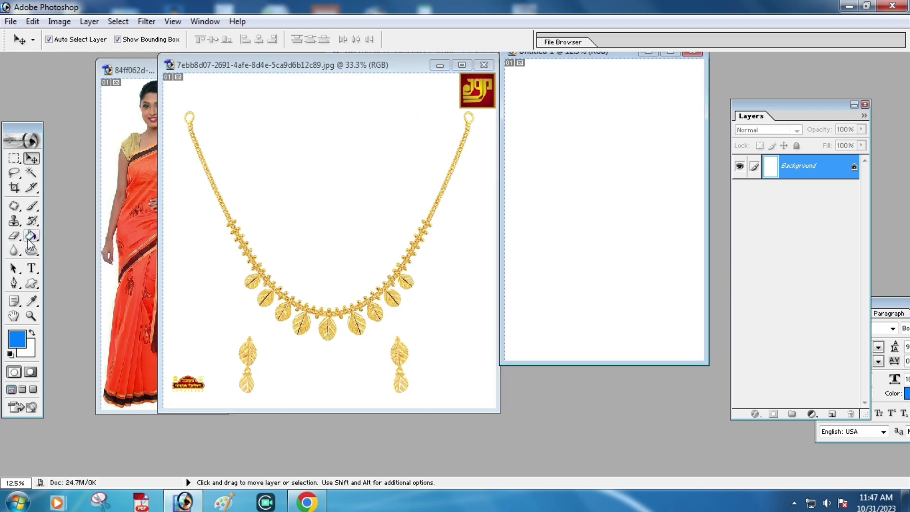
left_click(28, 243)
left_click(556, 216)
Step: Drag the leaf-pendant necklace image onto the blue canvas as Layer 1 and maximize the window
left_click(31, 158)
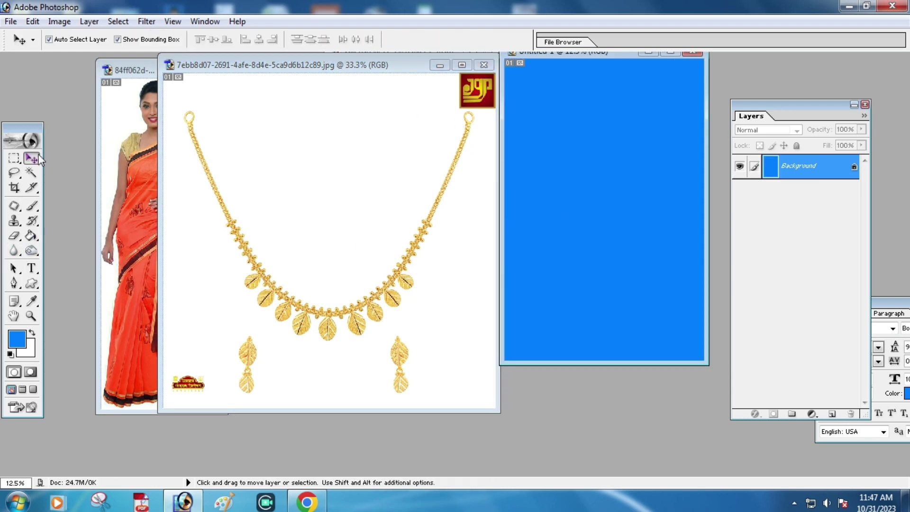
left_click(284, 302)
mouse_move(520, 281)
left_mouse_down()
mouse_move(567, 252)
mouse_move(599, 214)
left_mouse_up()
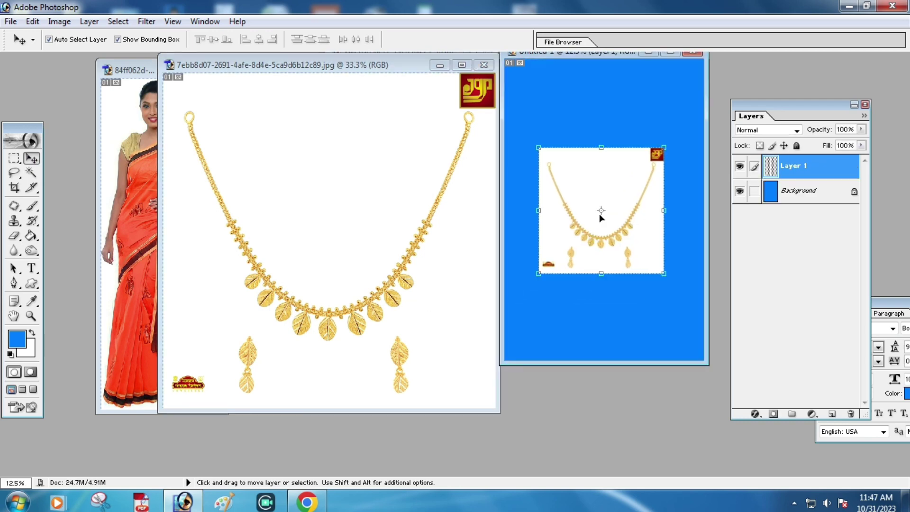
left_click(670, 52)
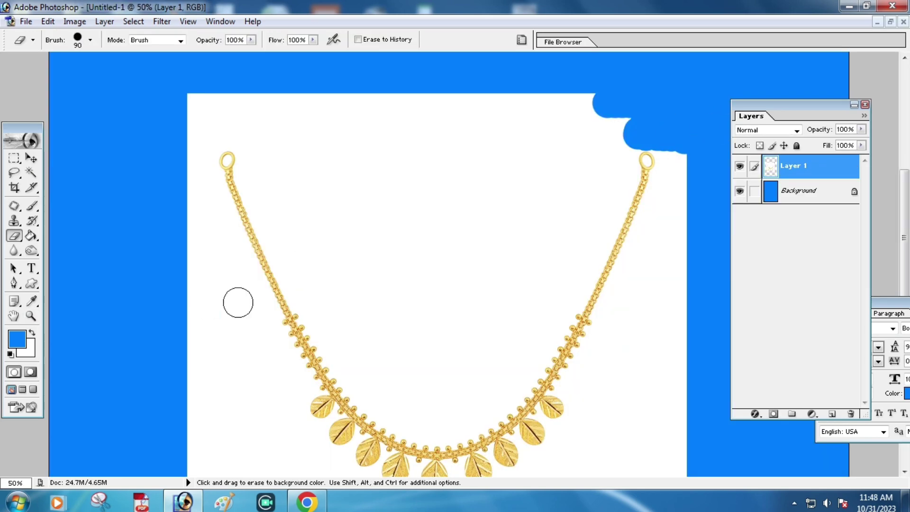
Step: Delete the white background around the necklace with the Magic Wand
scroll(379, 287, "down", 3)
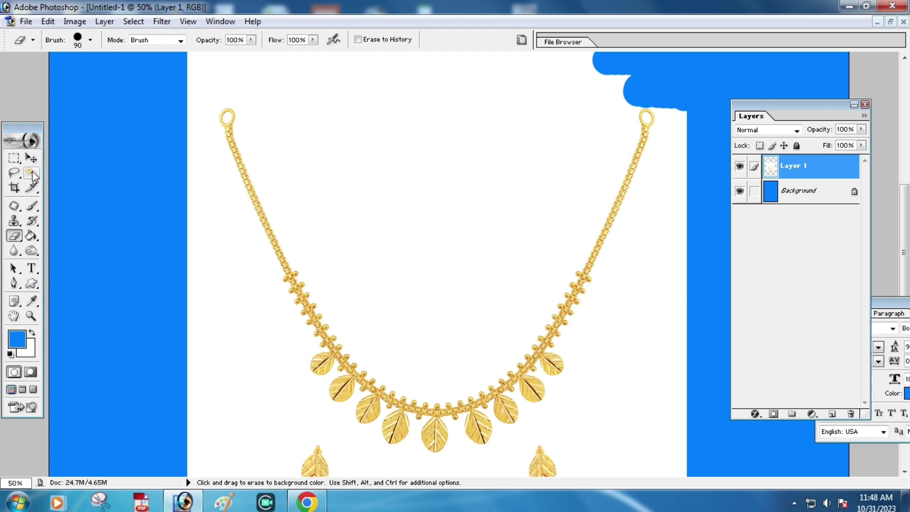
left_click(31, 174)
left_click(280, 172)
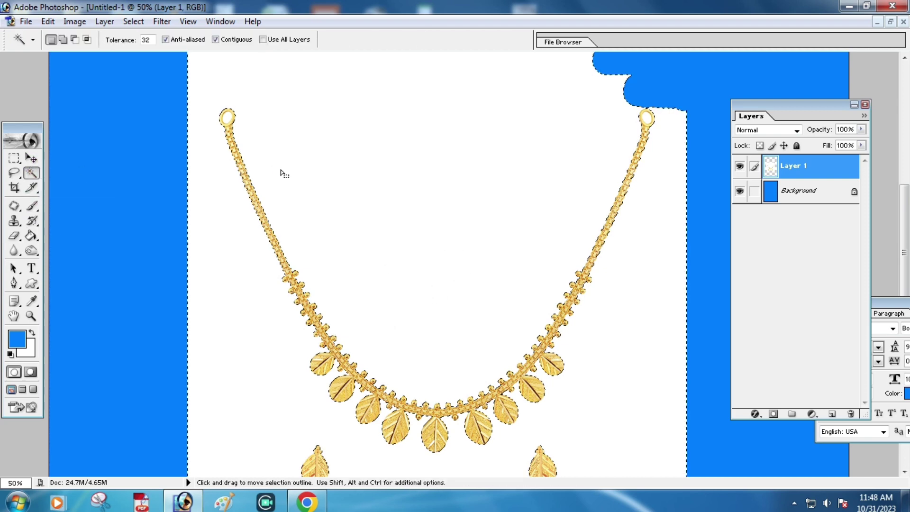
key("Delete")
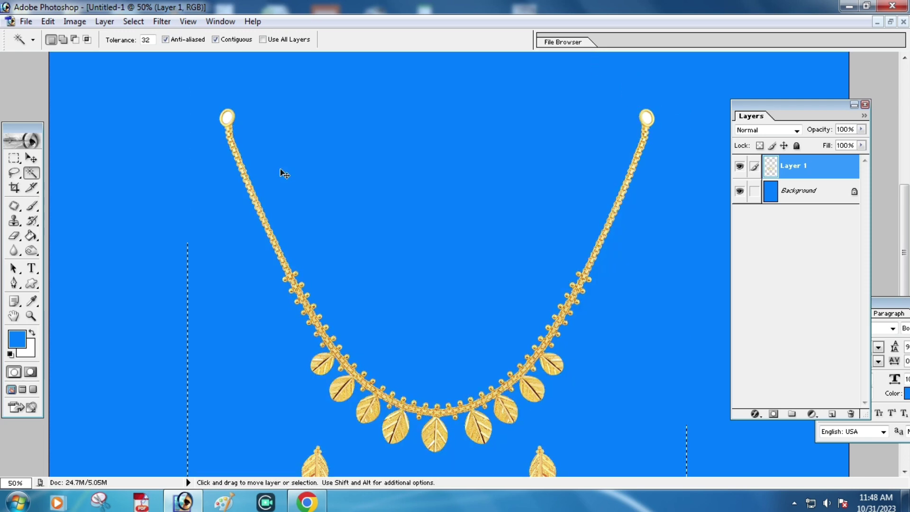
key("ctrl+d")
Step: Select the white inside both clasps and move the necklace up and left
scroll(264, 203, "down", 2)
scroll(436, 303, "down", 3)
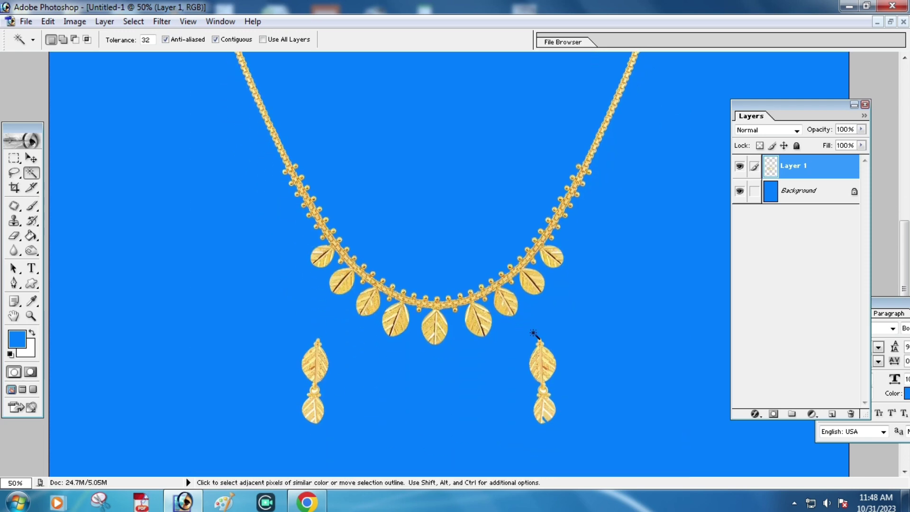
scroll(522, 327, "up", 1)
scroll(478, 311, "up", 1)
scroll(498, 289, "up", 2)
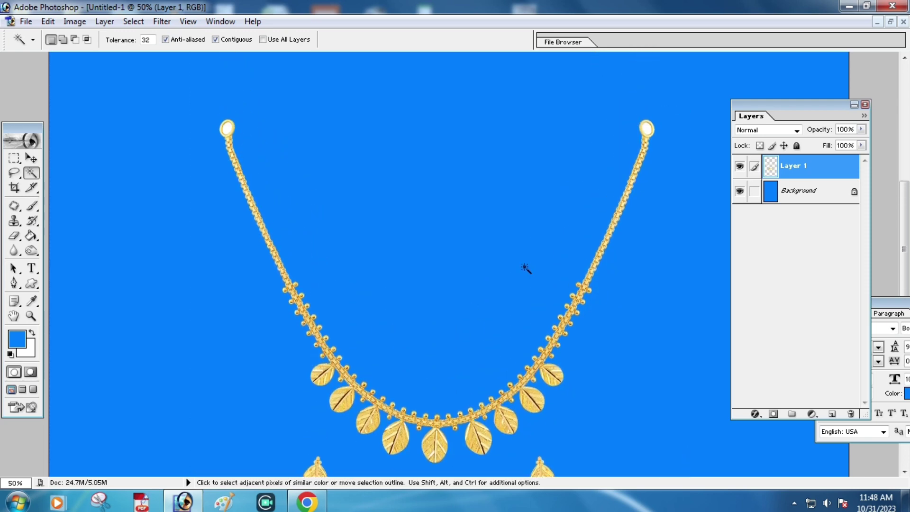
left_click(647, 128)
left_click(226, 129, "shift")
scroll(311, 270, "down", 1)
scroll(298, 279, "down", 1)
scroll(284, 287, "down", 1)
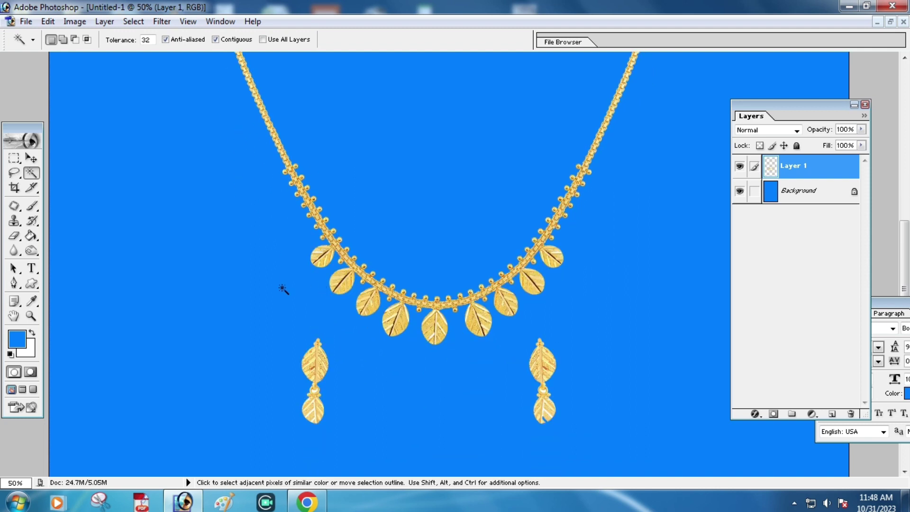
key("v")
left_click_drag(374, 277, 326, 241)
Step: Copy each leaf earring onto its own layer, Layer 2 and Layer 3
key("m")
key("ctrl+j")
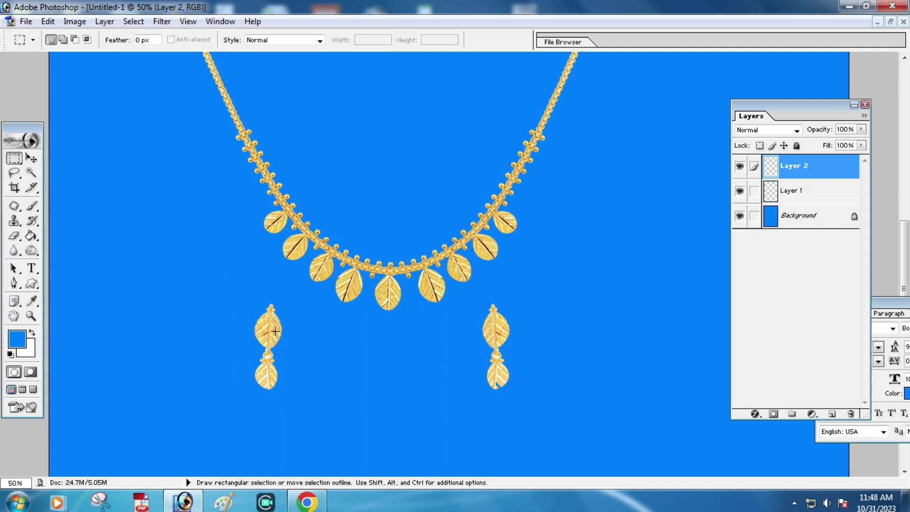
key("alt+bracketleft")
left_click_drag(471, 299, 518, 408)
key("ctrl+j")
Step: Move the earring copies apart, one further left and one further right
key("v")
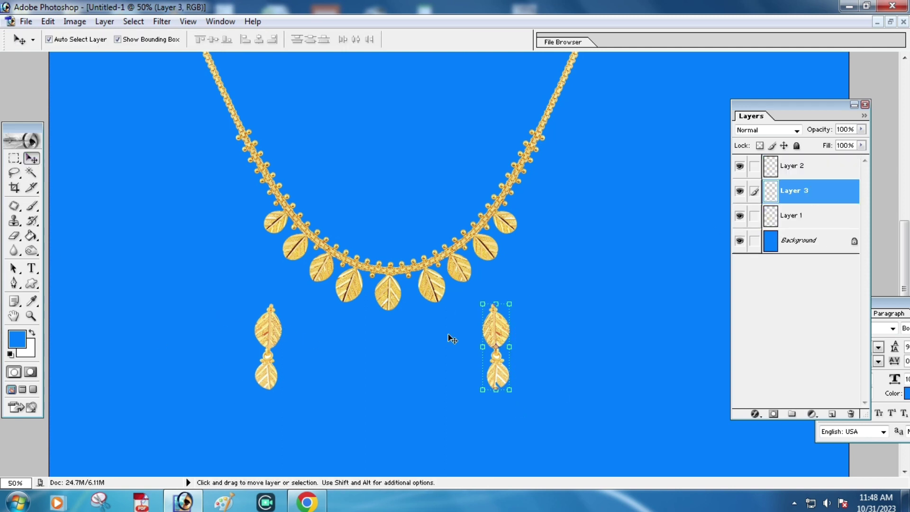
left_click_drag(495, 331, 545, 305)
left_click_drag(266, 327, 210, 286)
left_click(142, 284)
Step: Erase the original earrings on the necklace layer and zoom out to the full page
key("e")
left_click_drag(266, 308, 265, 374)
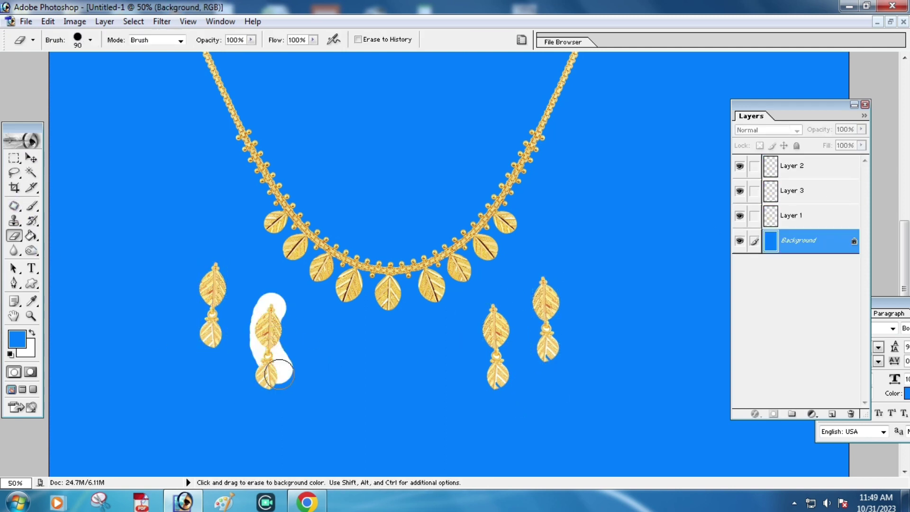
key("ctrl+z")
left_click(791, 165)
left_click(792, 215)
left_click_drag(268, 308, 260, 376)
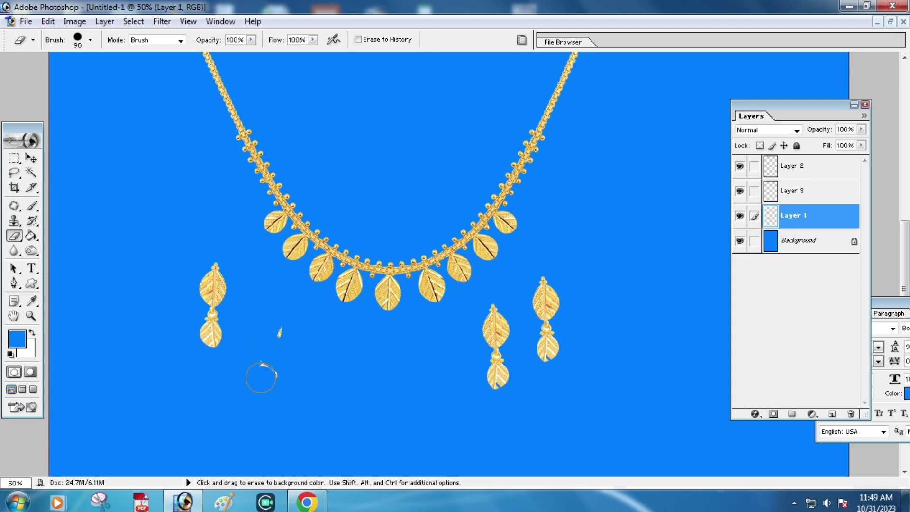
left_click_drag(495, 308, 494, 380)
key("z")
key("ctrl+minus")
key("ctrl+minus")
key("ctrl+minus")
Step: Move the necklace to the top-left and scale it down to 79.2%
left_click(31, 158)
left_click_drag(434, 289, 455, 247)
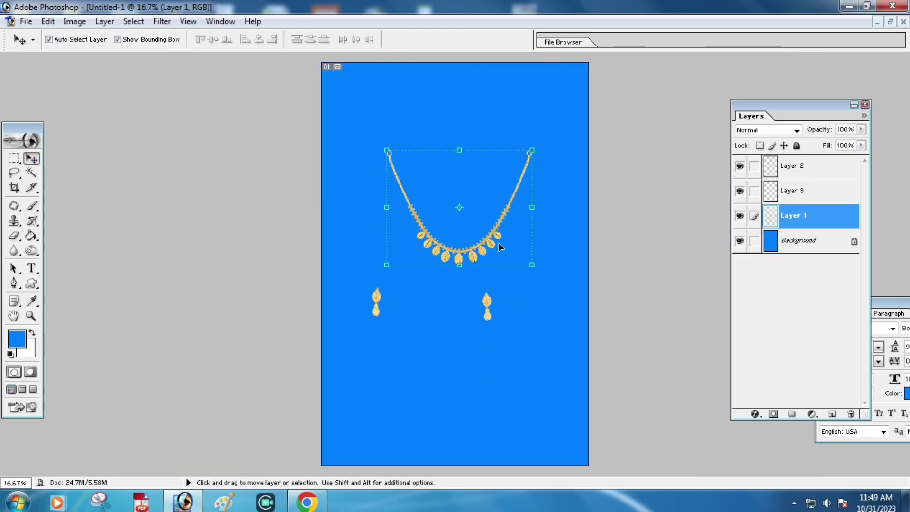
left_click_drag(488, 304, 468, 295)
left_click_drag(376, 304, 404, 287)
left_click_drag(470, 241, 427, 178)
left_click_drag(484, 197, 416, 141)
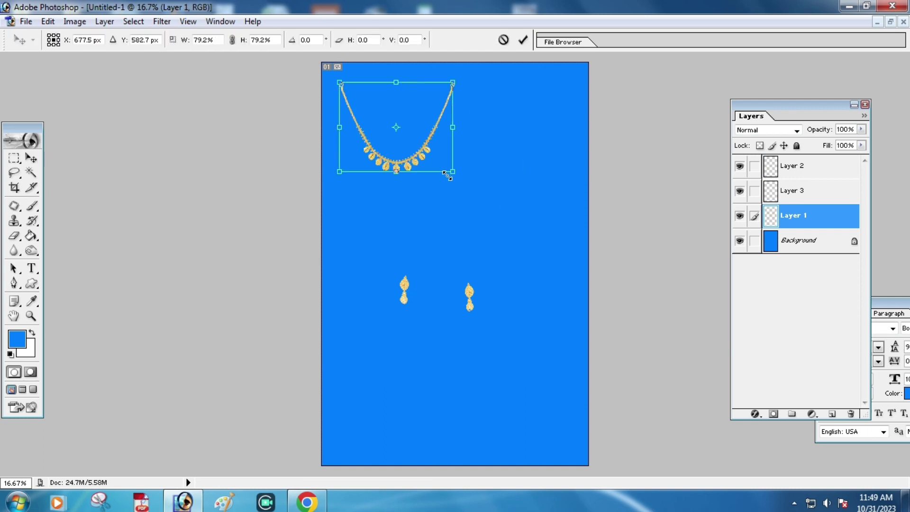
key("Return")
Step: Place both leaf earrings beside the shrunken necklace
left_click_drag(404, 289, 366, 91)
left_click(468, 300)
left_click_drag(468, 300, 386, 85)
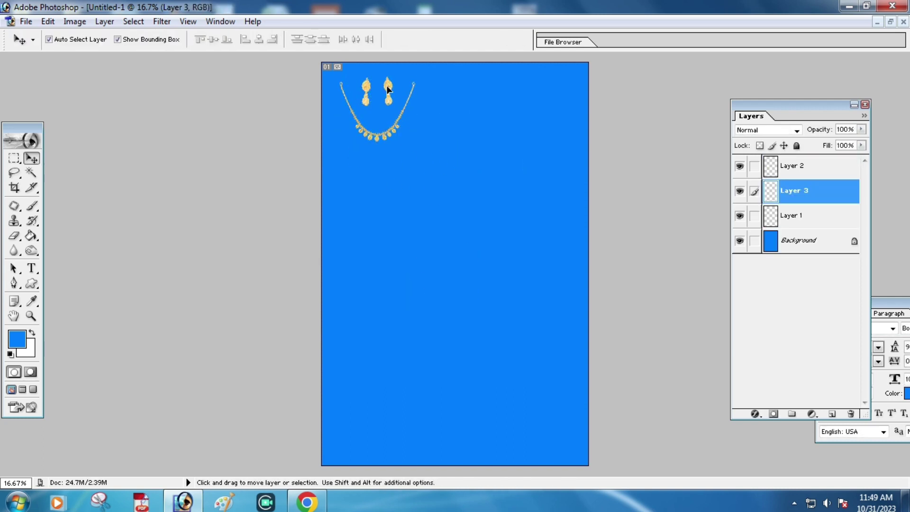
left_click(412, 169)
Step: Restore the document windows and close the leaf necklace source image
left_click(23, 390)
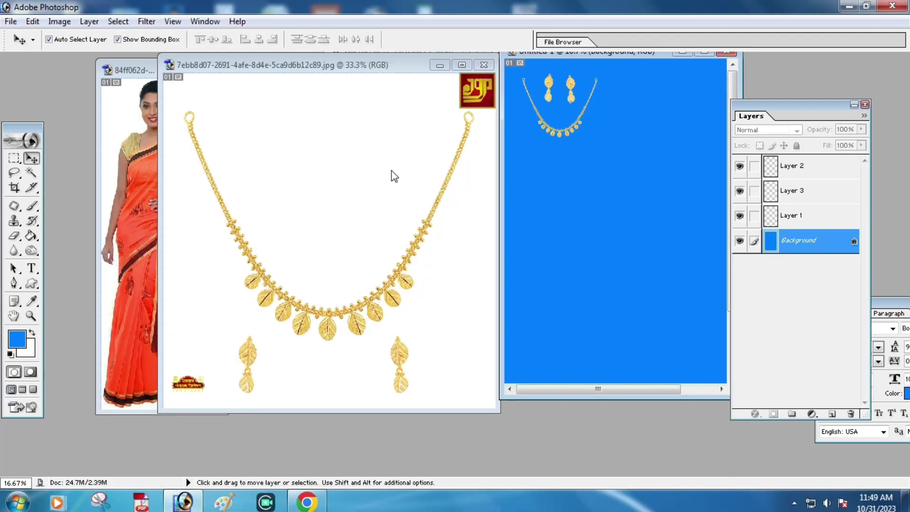
left_click(394, 176)
left_click(484, 65)
Step: Copy the sqw flower earrings into the composite and enlarge them
left_click(469, 180)
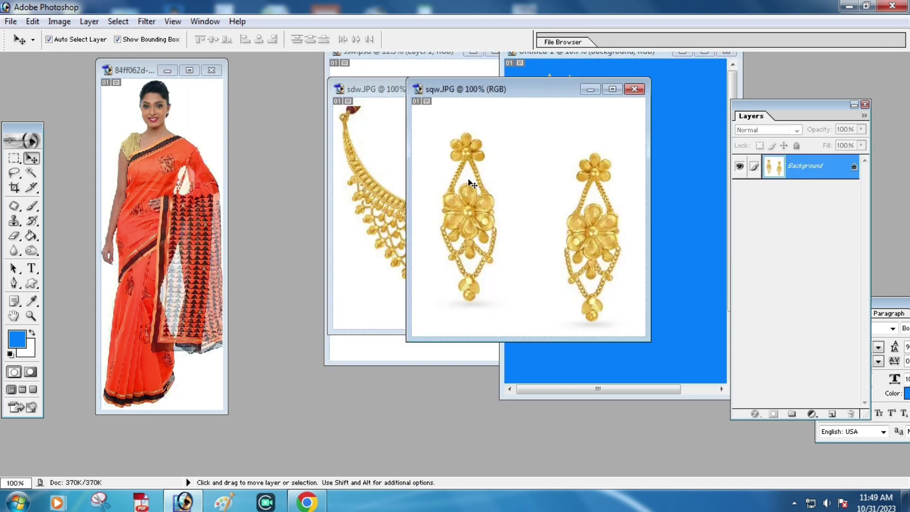
left_click_drag(646, 214, 667, 219)
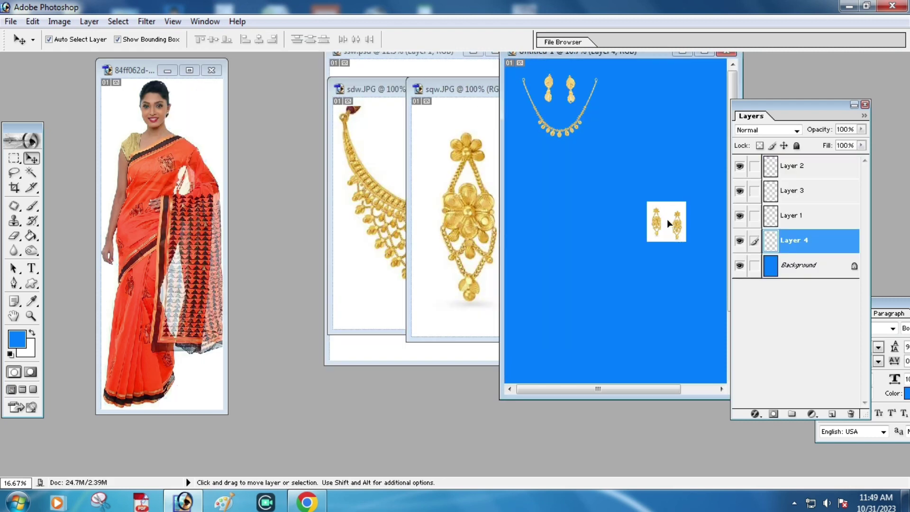
left_click(702, 54)
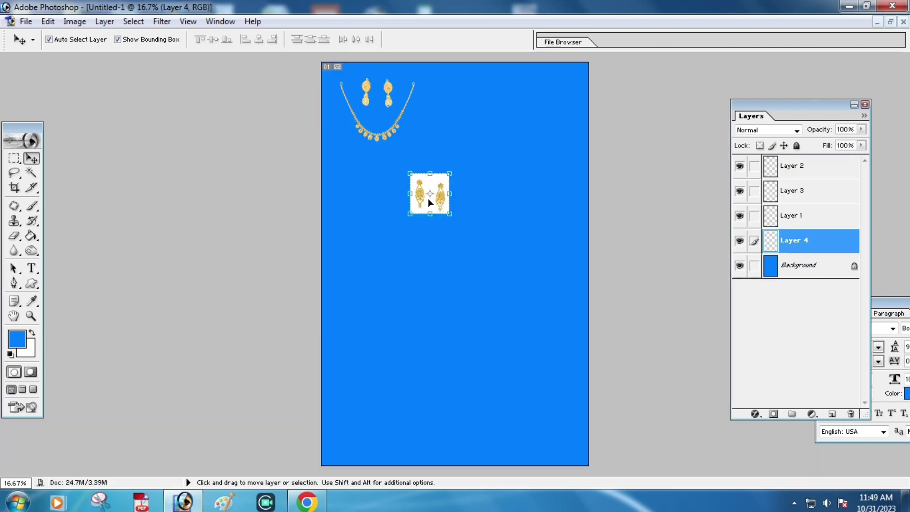
left_click_drag(449, 214, 459, 224)
key("Return")
Step: Zoom in and delete the white background around the flower earrings
key("z")
left_click(393, 276)
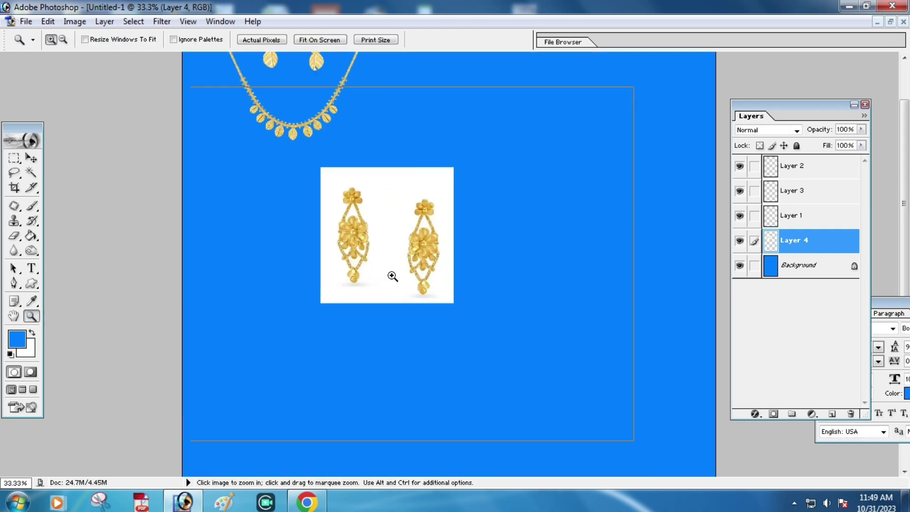
key("w")
left_click(370, 187)
key("Delete")
key("ctrl+d")
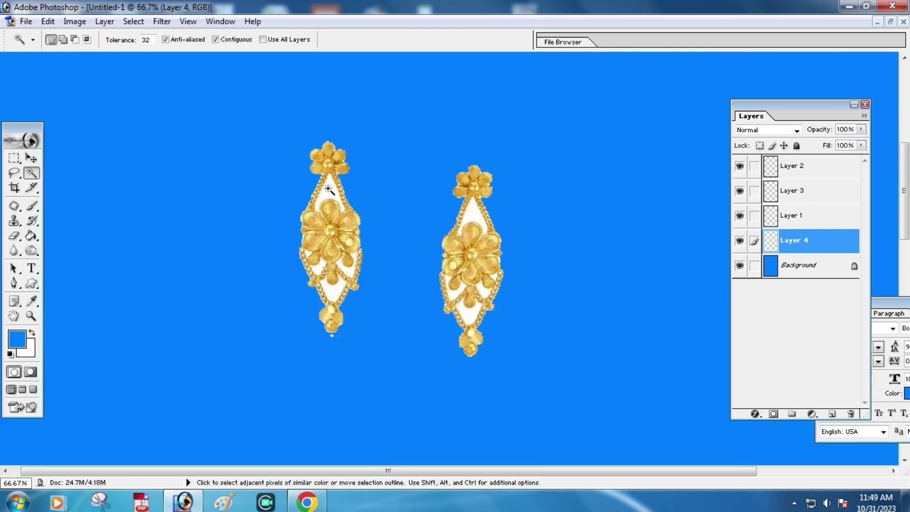
Step: Delete the remaining white gaps at the tops and lower parts of both earrings
left_click(328, 189)
key("Delete")
left_click(471, 211)
key("Delete")
left_click(455, 287)
left_click(492, 290, "shift")
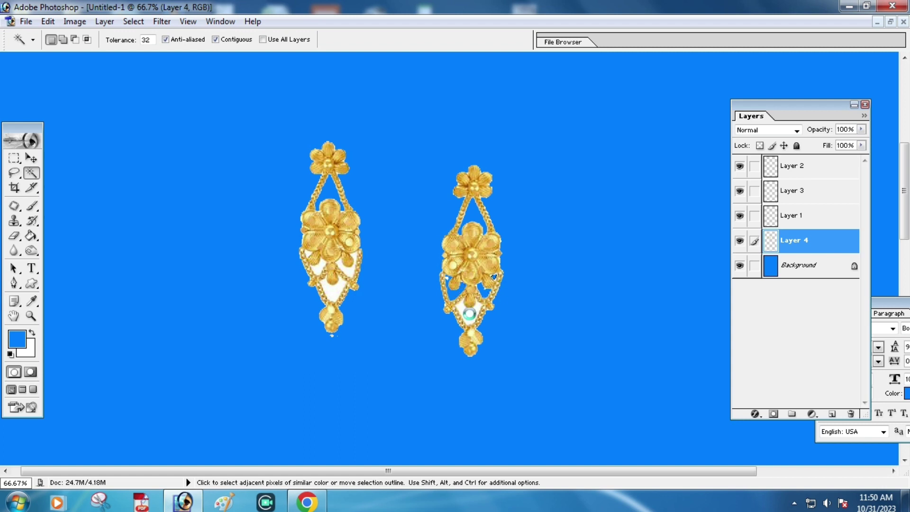
key("Delete")
left_click(331, 289)
key("Delete")
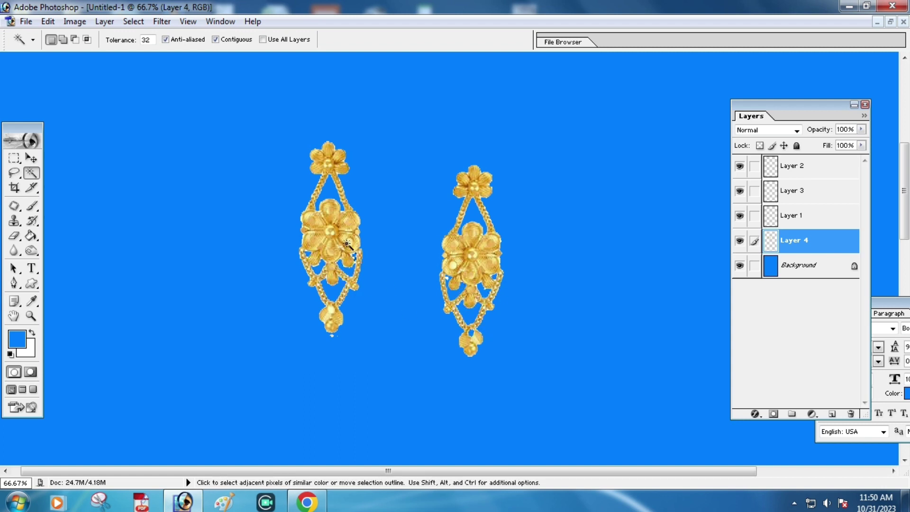
Step: Copy the left flower earring to a new layer and move it left
key("e")
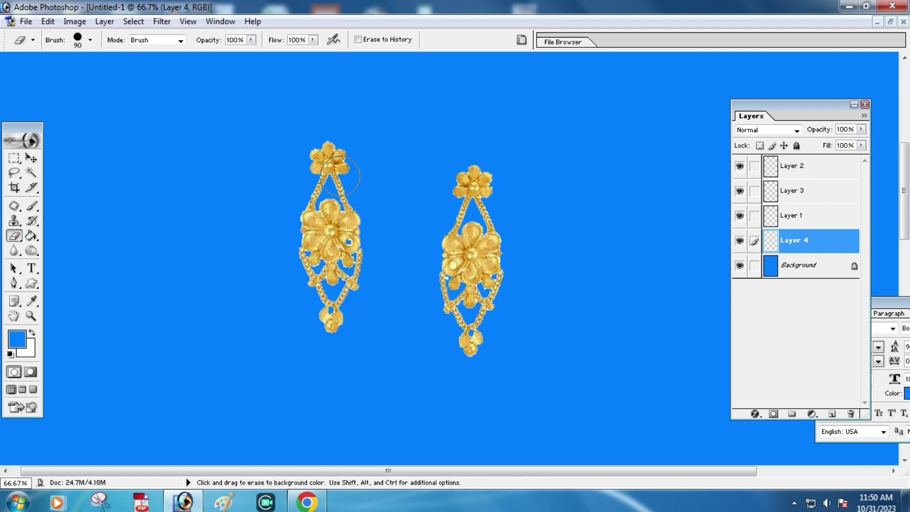
key("m")
left_click_drag(224, 126, 350, 430)
key("ctrl+j")
key("v")
left_click_drag(277, 220, 178, 220)
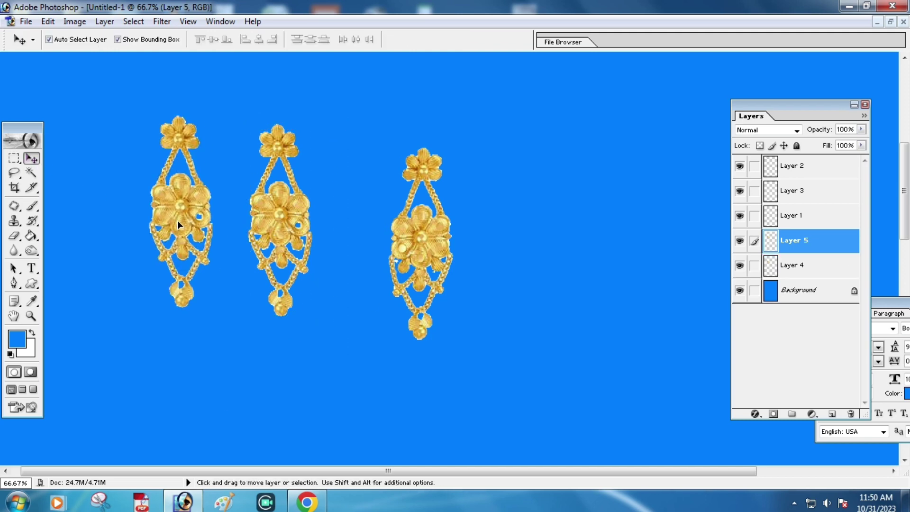
Step: Zoom out and set the flower earring pair below the leaf necklace
key("m")
key("v")
key("z")
key("ctrl+minus")
key("ctrl+minus")
key("ctrl+minus")
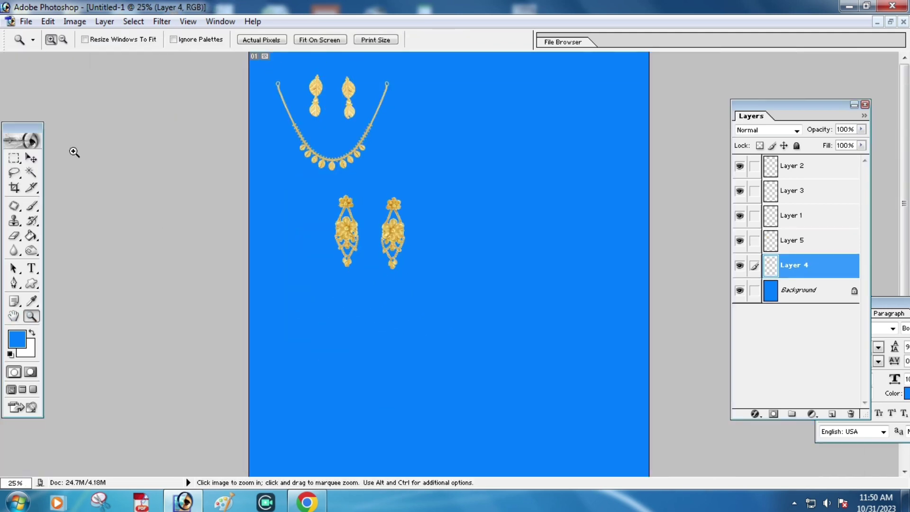
key("v")
left_click_drag(346, 232, 295, 232)
left_click(399, 247)
left_click_drag(392, 242, 331, 242)
Step: Copy the sdw mesh necklace into the composite, close both source images, and maximize the composite
left_click(22, 391)
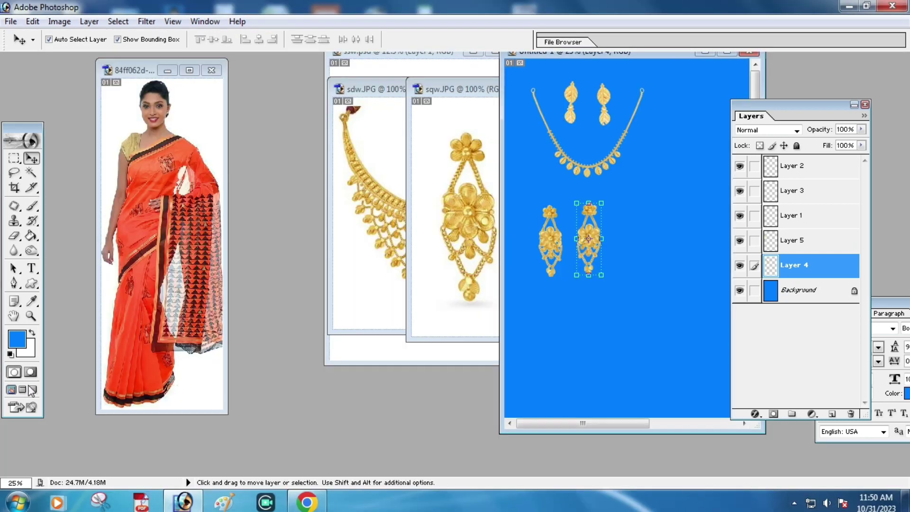
left_click_drag(372, 194, 635, 306)
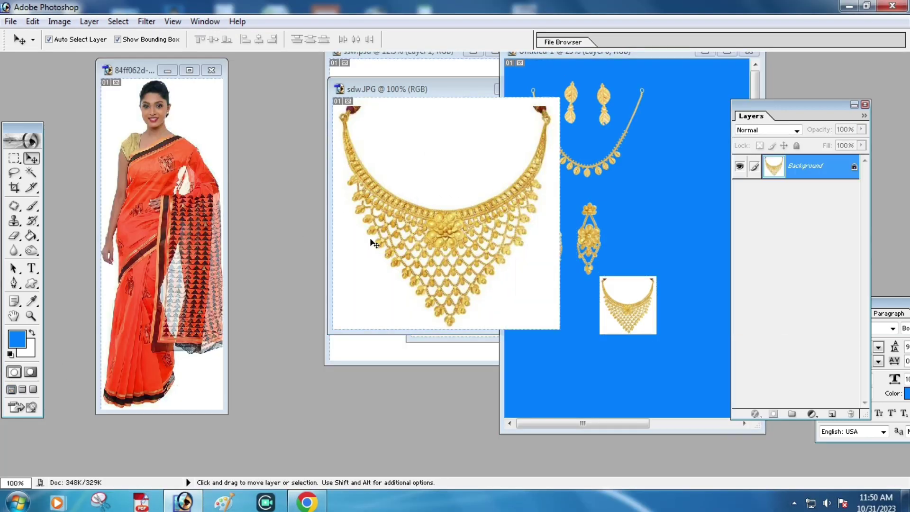
left_click(548, 89)
key("ctrl+Tab")
left_click(372, 149)
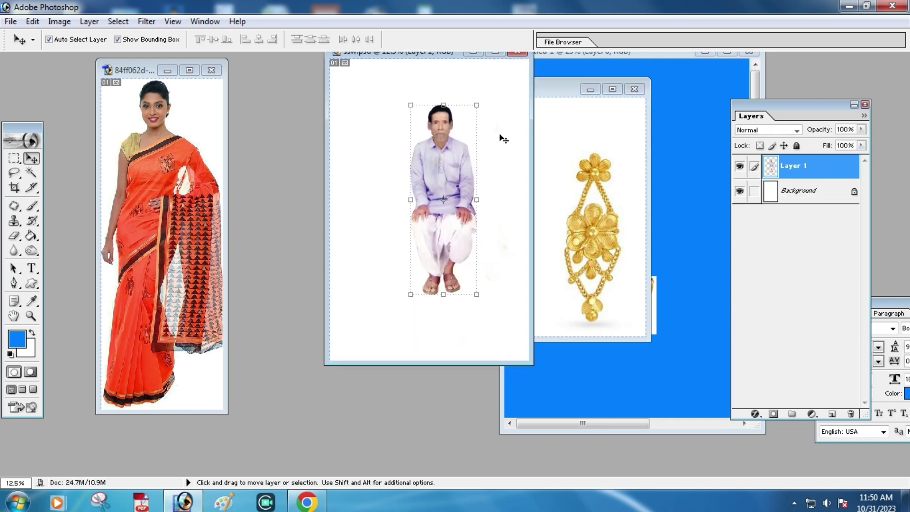
left_click(598, 185)
left_click(633, 89)
left_click(651, 239)
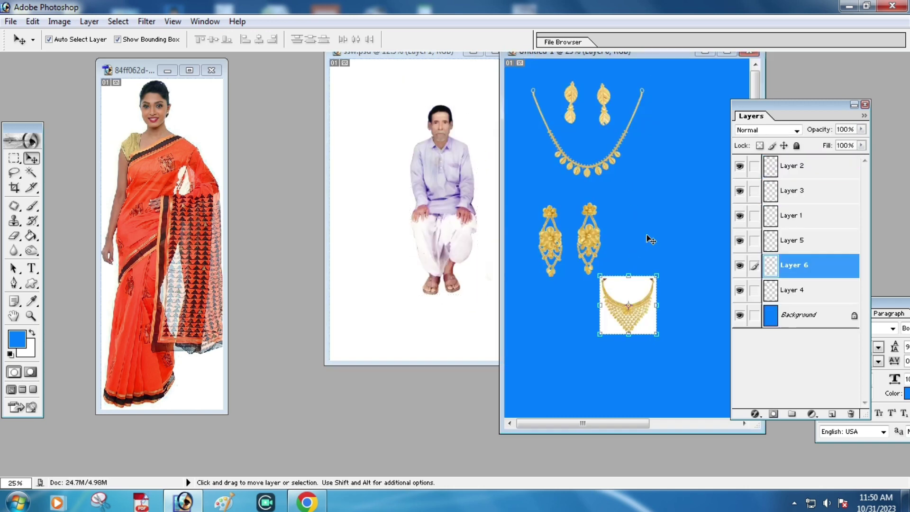
left_click(726, 53)
Step: Enlarge the mesh necklace at the upper right and deepen its gold with Auto Levels
mouse_move(374, 300)
left_mouse_down()
mouse_move(478, 142)
mouse_move(591, 260)
left_mouse_up()
key("Return")
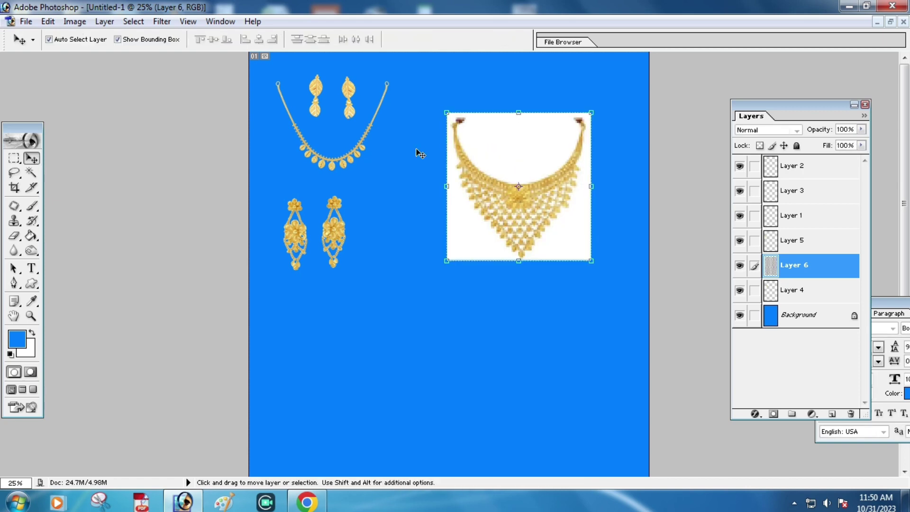
left_click(31, 316)
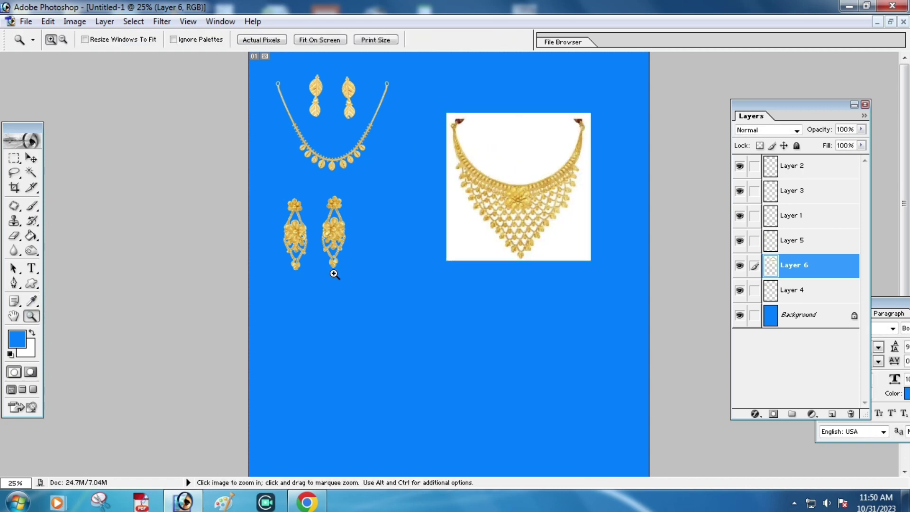
left_click(574, 187)
left_click(605, 232)
left_click(545, 238, "alt")
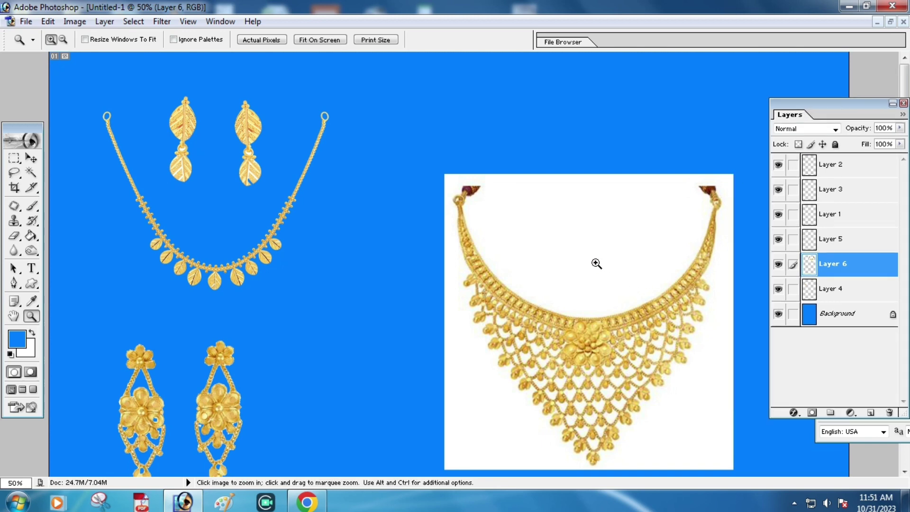
key("ctrl+shift+l")
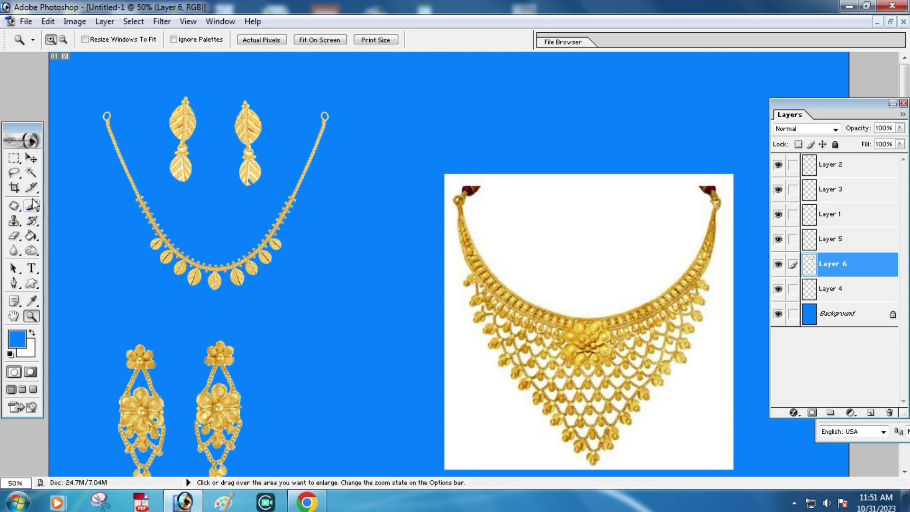
left_click(31, 173)
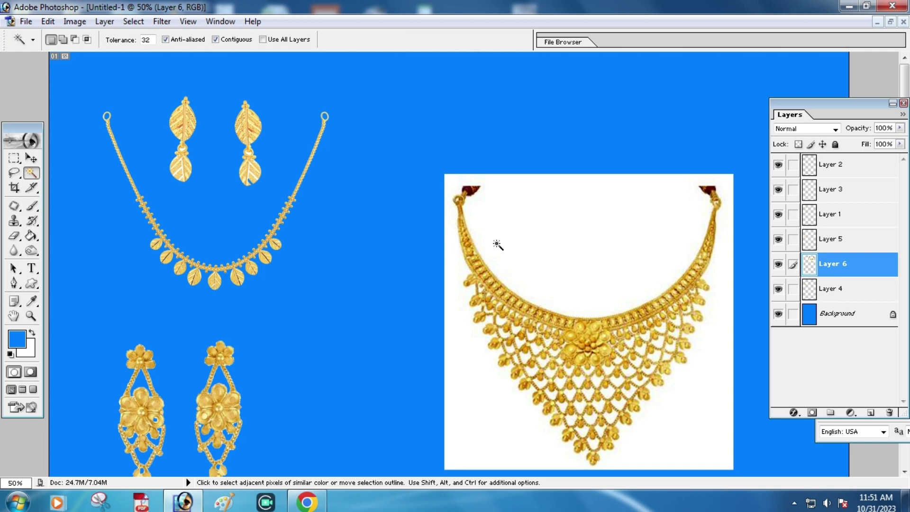
Step: Delete the necklace's white background with the Magic Wand, then deselect
left_click(584, 254)
key("Delete")
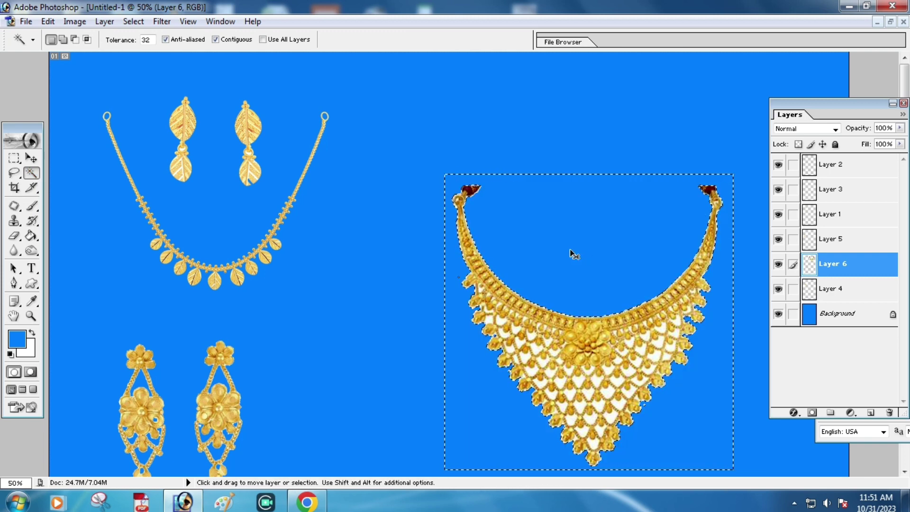
key("ctrl+d")
scroll(58, 334, "down", 1)
Step: Zoom in, clear the leftover white gaps inside the necklace mesh, then zoom back out
left_click(31, 315)
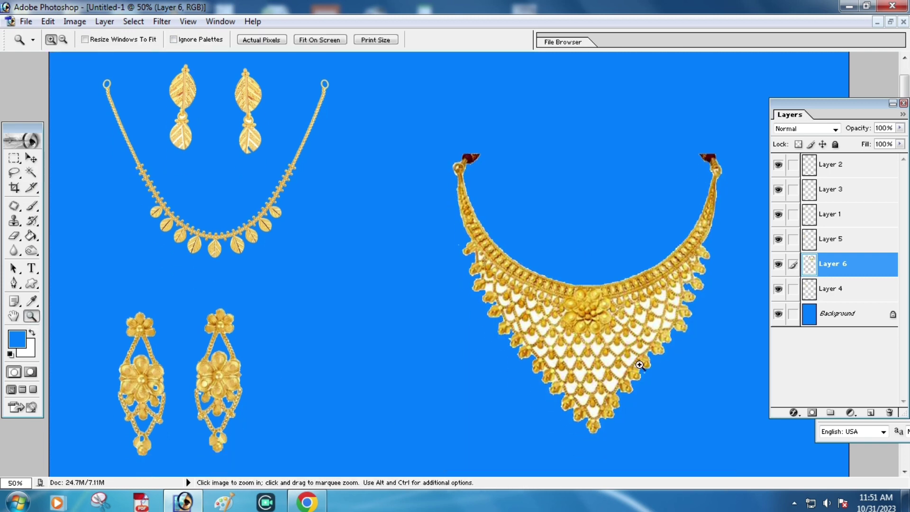
left_click(635, 345)
left_click_drag(152, 92, 815, 436)
left_click_drag(416, 218, 427, 304)
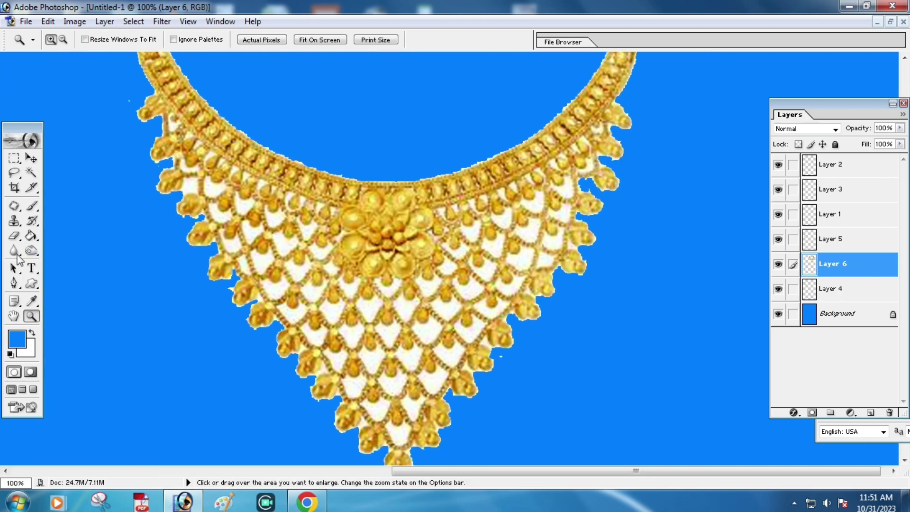
left_click(32, 173)
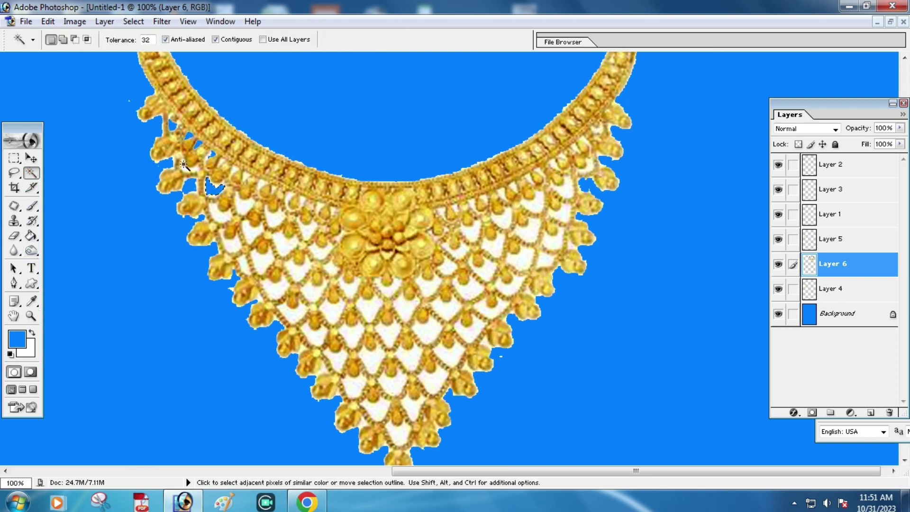
left_click(186, 165)
left_click(262, 186)
key("Delete")
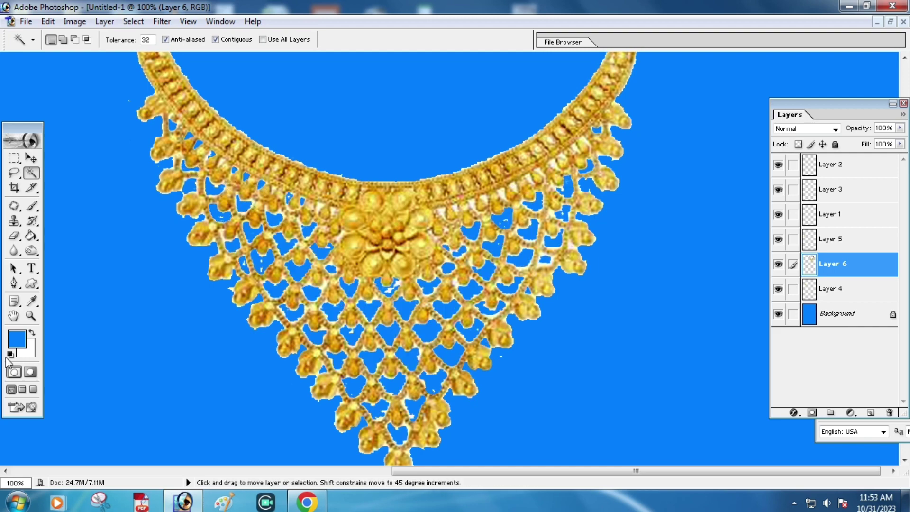
left_click(31, 316)
left_click(583, 275, "alt")
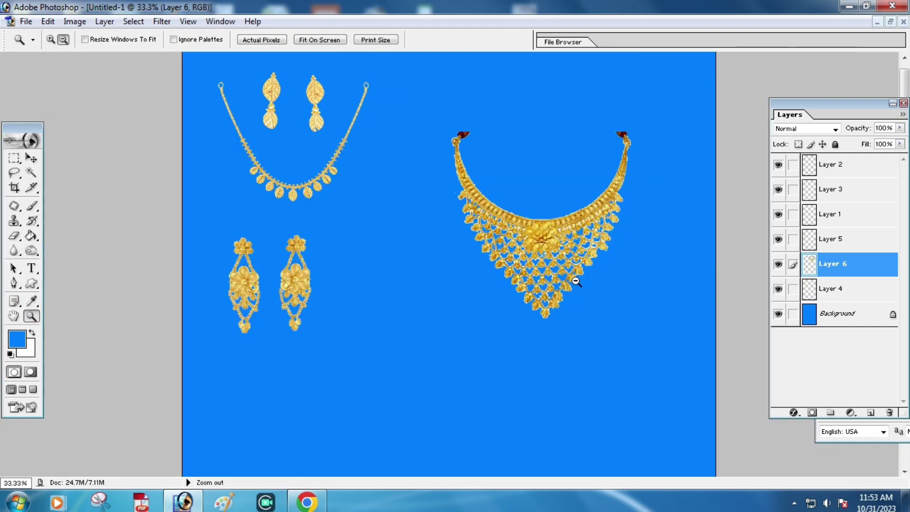
Step: Zoom out and nudge the large necklace down and to the right
left_click(573, 244, "alt")
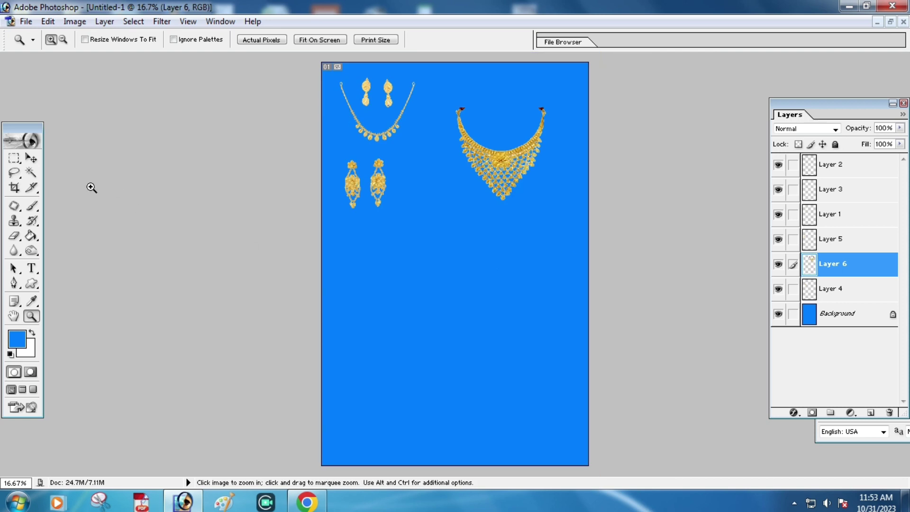
left_click(31, 158)
left_click_drag(529, 150, 537, 173)
Step: Brighten the necklace by raising its Curves, leaving Color Balance unchanged
key("i")
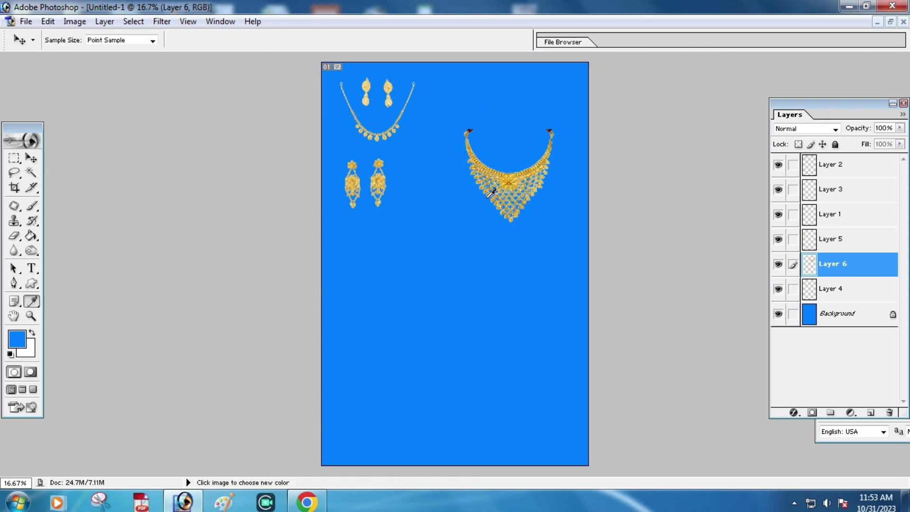
key("ctrl+b")
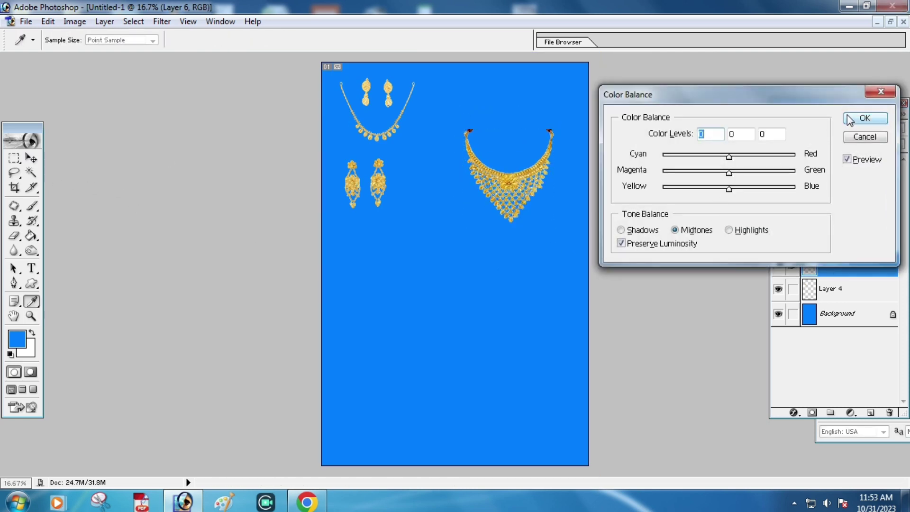
left_click(848, 119)
key("ctrl+m")
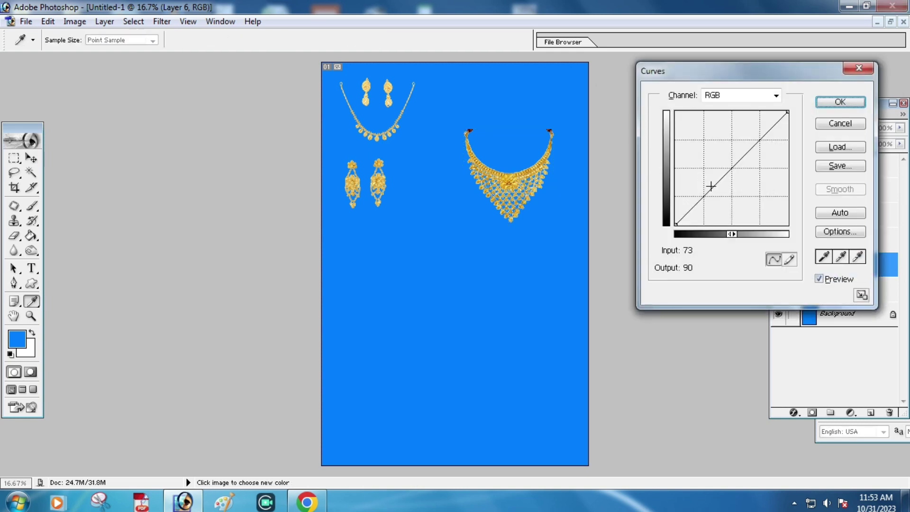
left_click(711, 186)
mouse_move(739, 159)
left_mouse_down()
mouse_move(739, 146)
mouse_move(750, 157)
left_mouse_up()
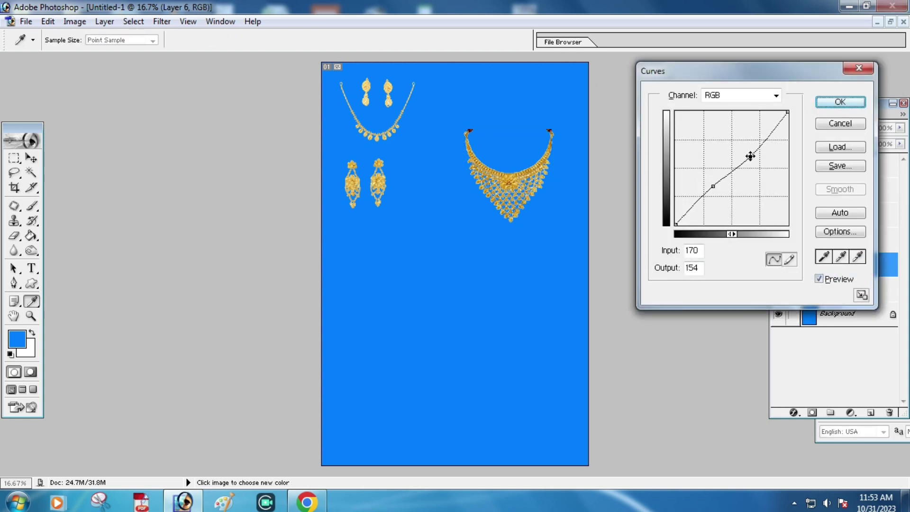
key("Return")
Step: Enlarge the view and move the necklace up to the top right of the canvas
key("v")
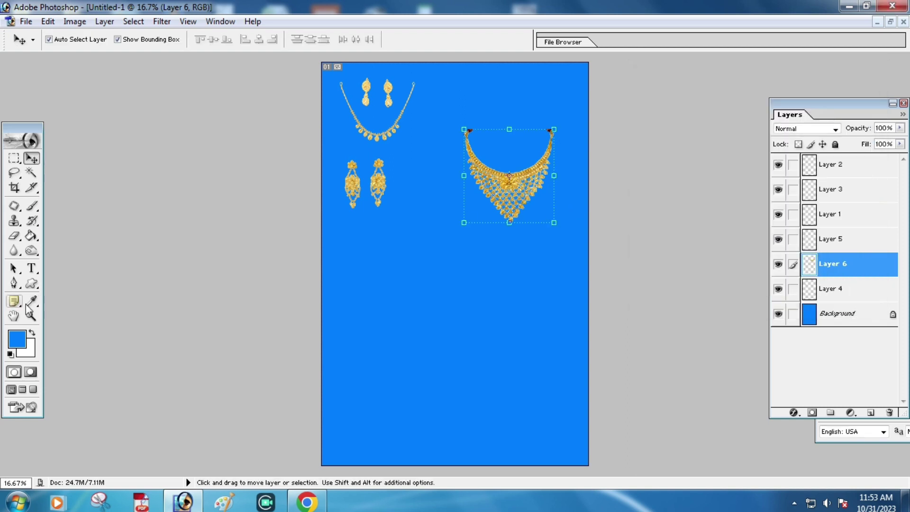
left_click(29, 314)
left_click(509, 183)
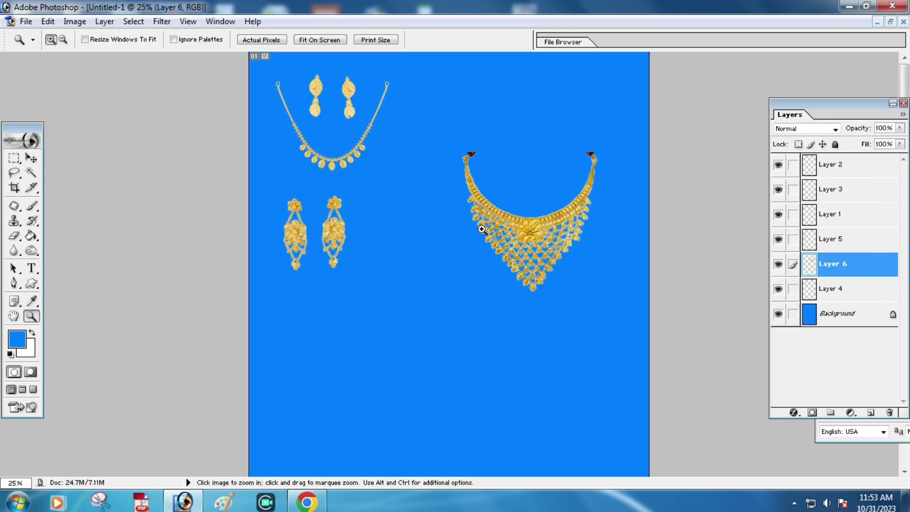
left_click(26, 159)
left_click_drag(512, 212, 514, 127)
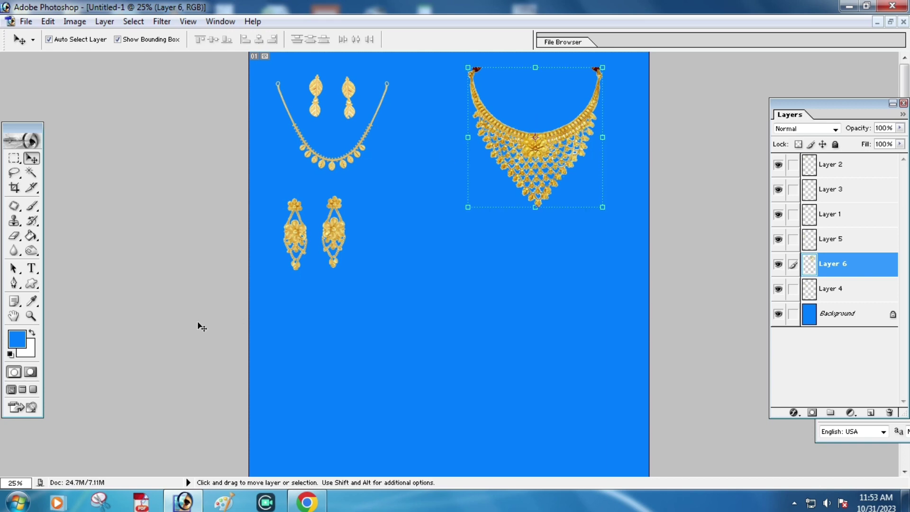
left_click(327, 257)
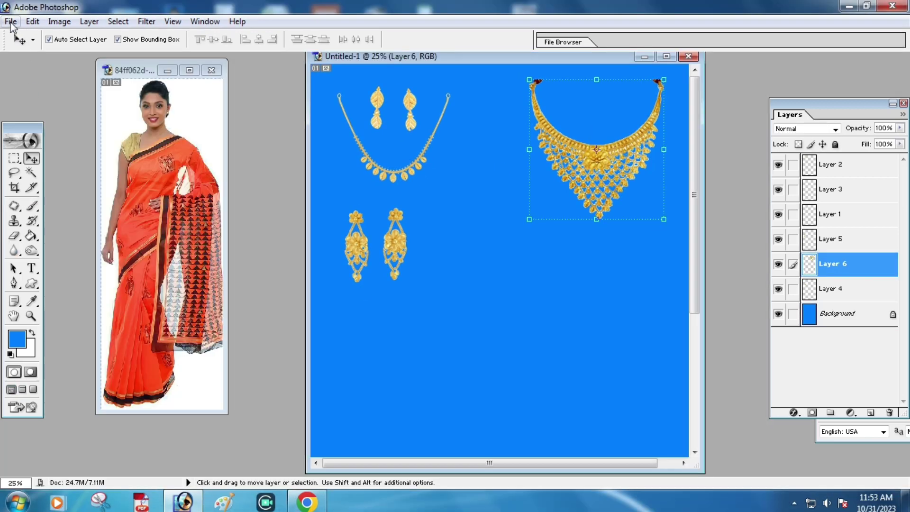
Step: Save the document as sdyh in Photoshop format through File > Save As
left_click(10, 21)
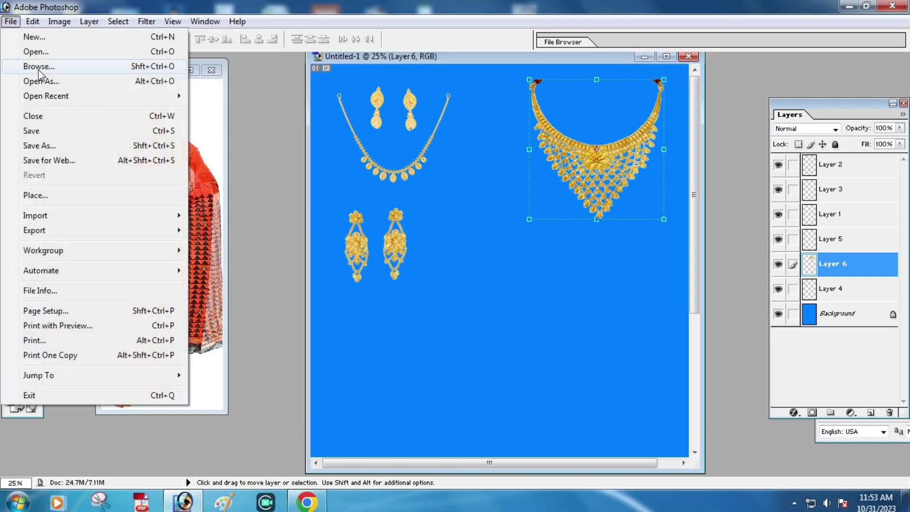
left_click(50, 148)
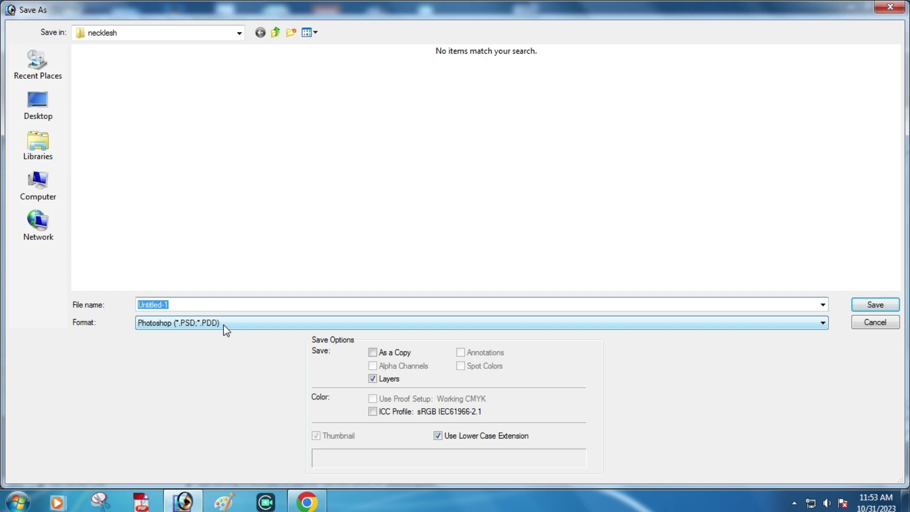
type("s")
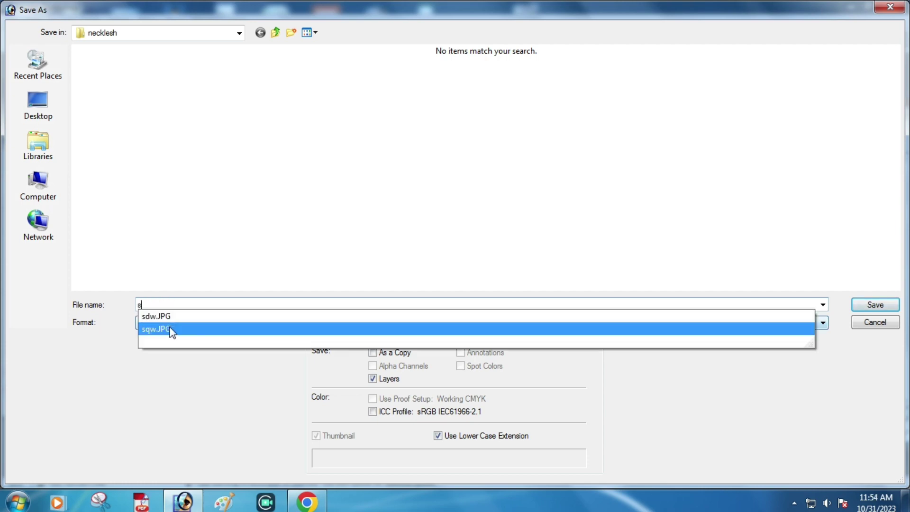
type("dyh")
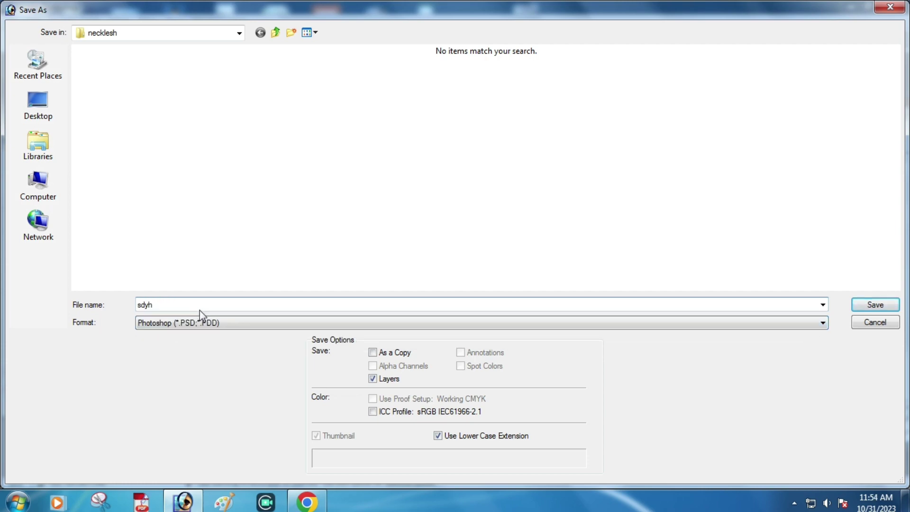
key("Return")
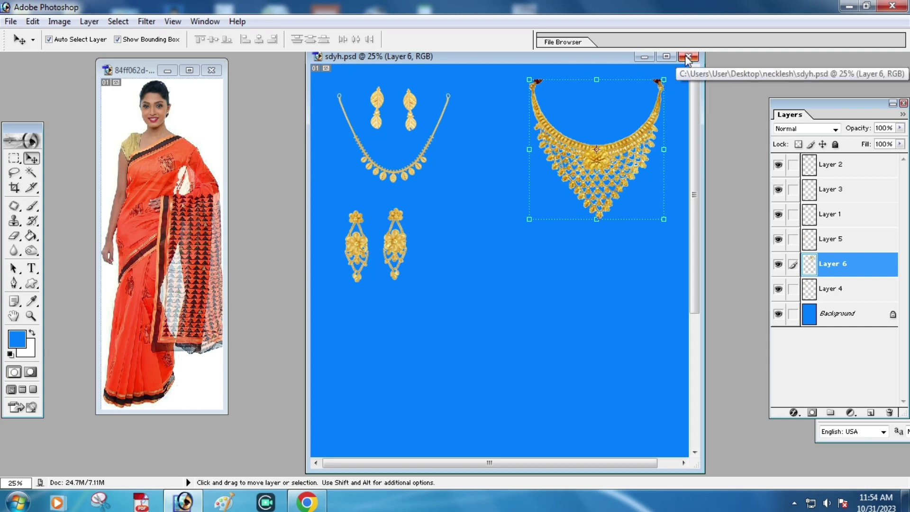
Step: Close sdyh.psd and reopen it from the necklesh folder on the desktop
left_click(688, 57)
left_click(849, 6)
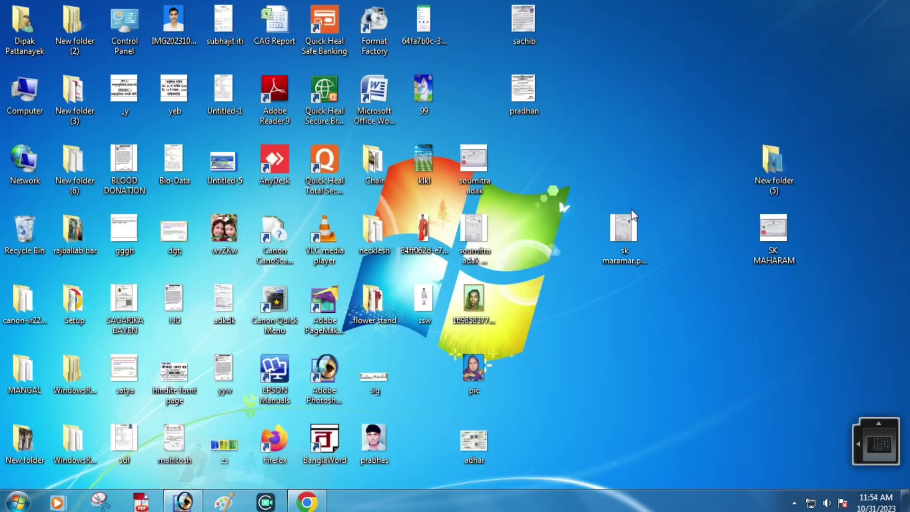
double_click(374, 233)
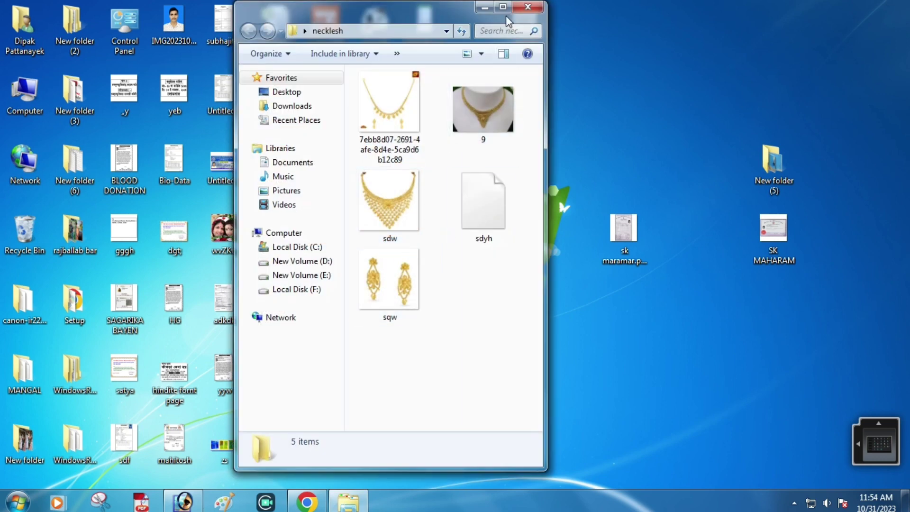
left_click(503, 7)
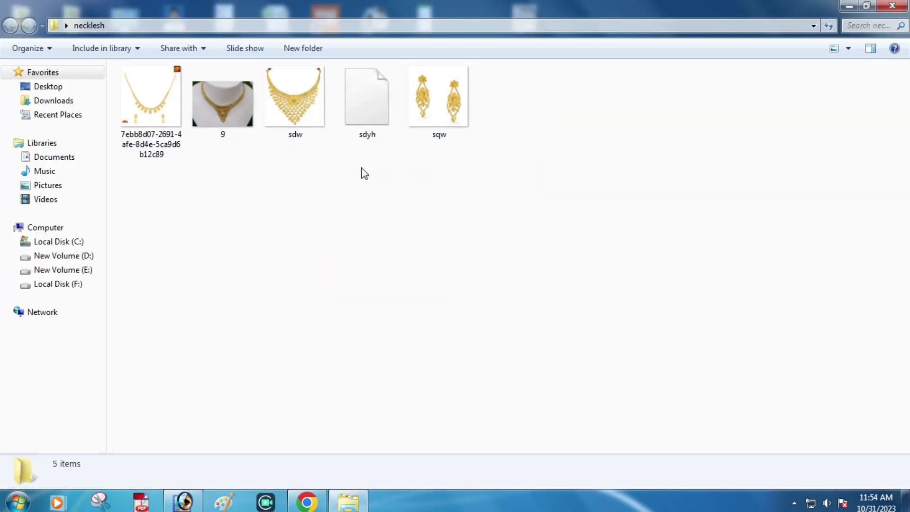
left_click(367, 118)
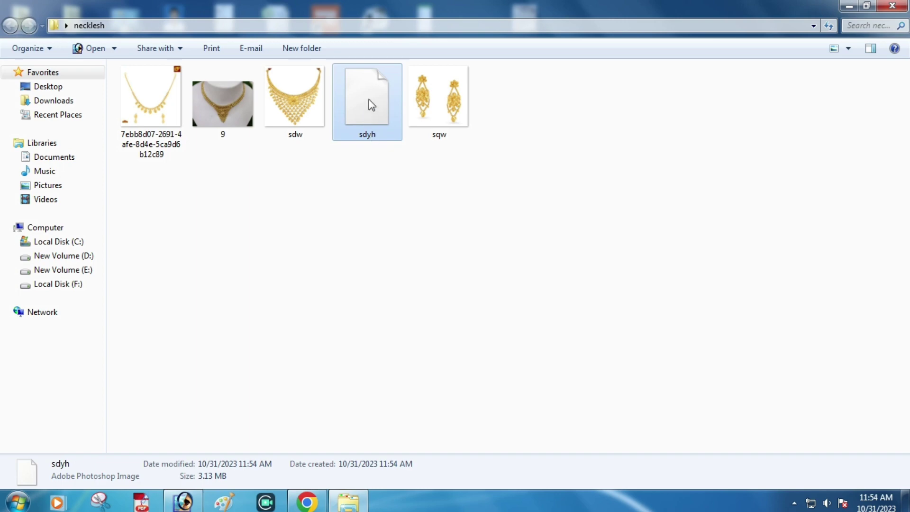
double_click(369, 99)
Step: Shift the necklace down-left, move the sdyh window aside, and select the Background layer
left_click_drag(244, 167, 227, 224)
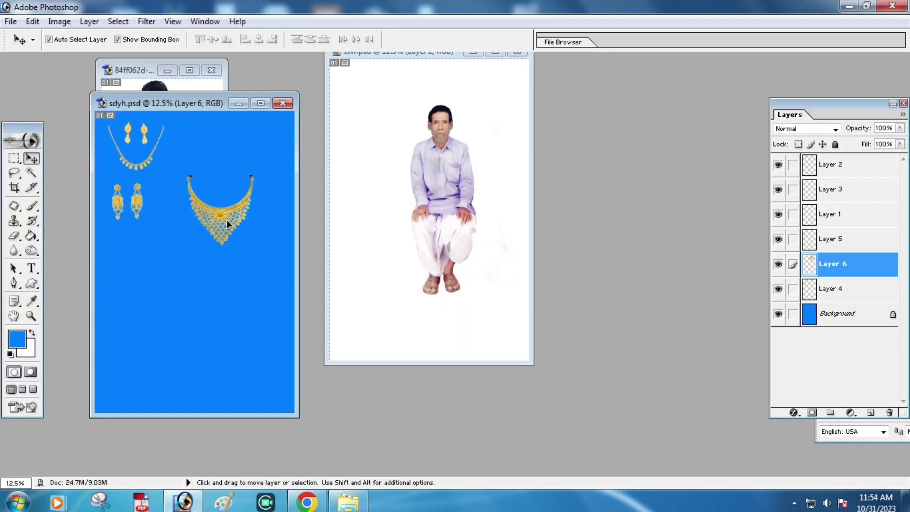
left_click_drag(200, 103, 396, 79)
left_click(324, 180)
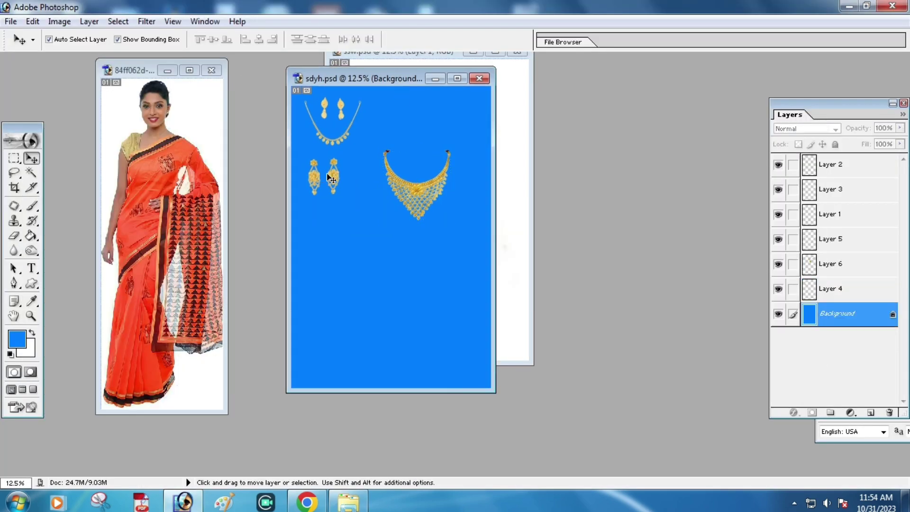
left_click(390, 132)
Step: Close sdyh.psd without saving, close the necklesh folder window, and return to Photoshop
left_click(479, 78)
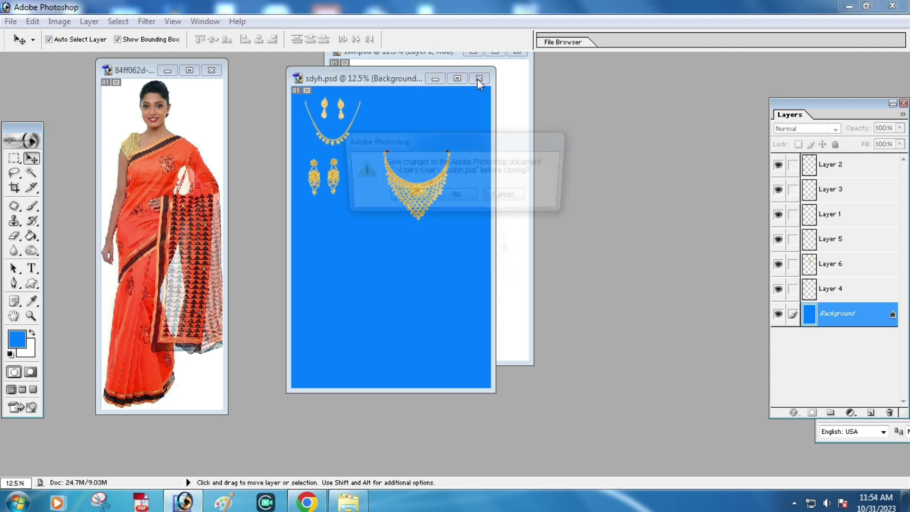
left_click(462, 196)
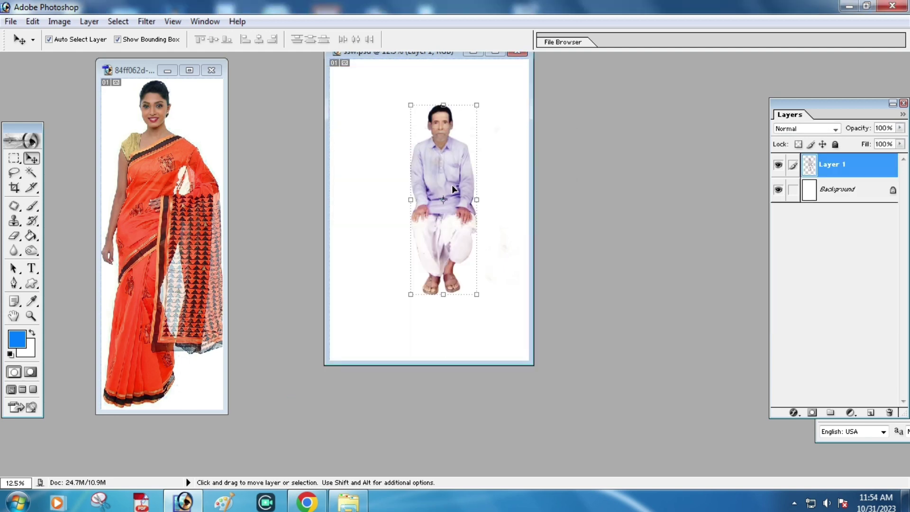
left_click(852, 7)
left_click(584, 183)
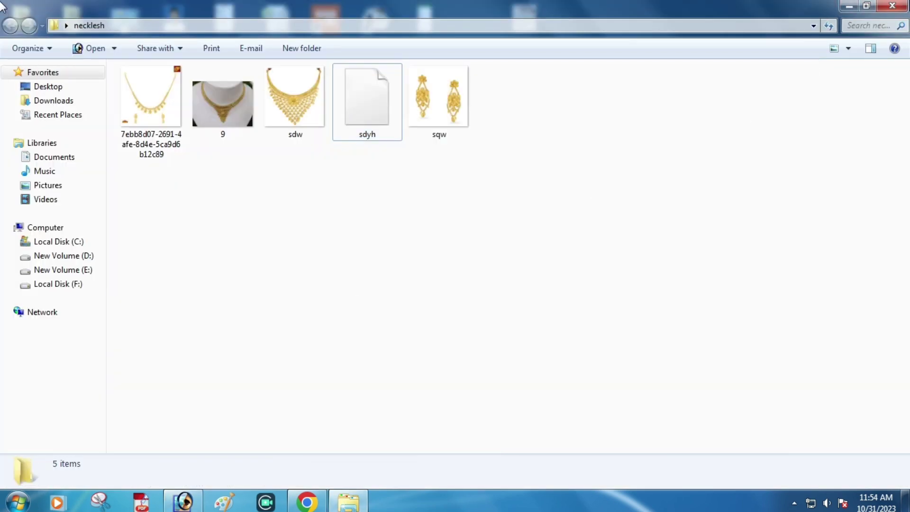
left_click(885, 8)
left_click(184, 500)
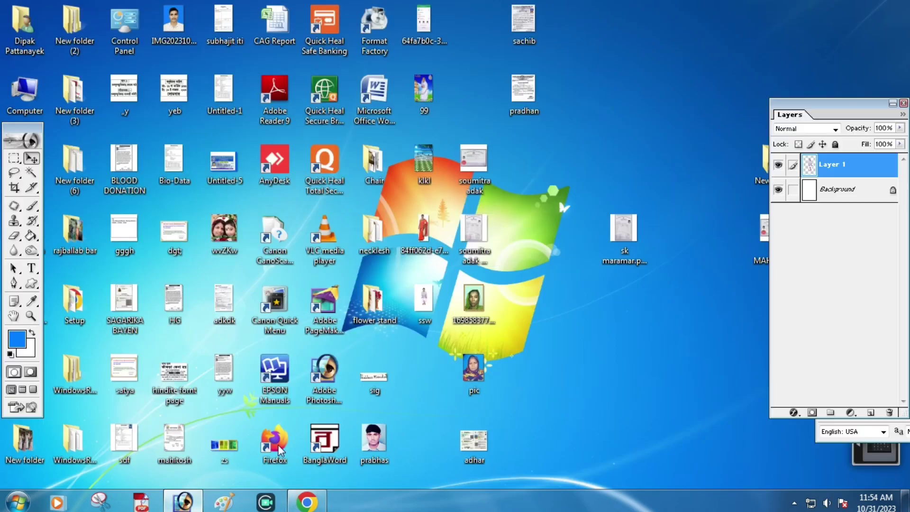
Step: Open the four chair images from Desktop > Chair in Photoshop
double_click(619, 215)
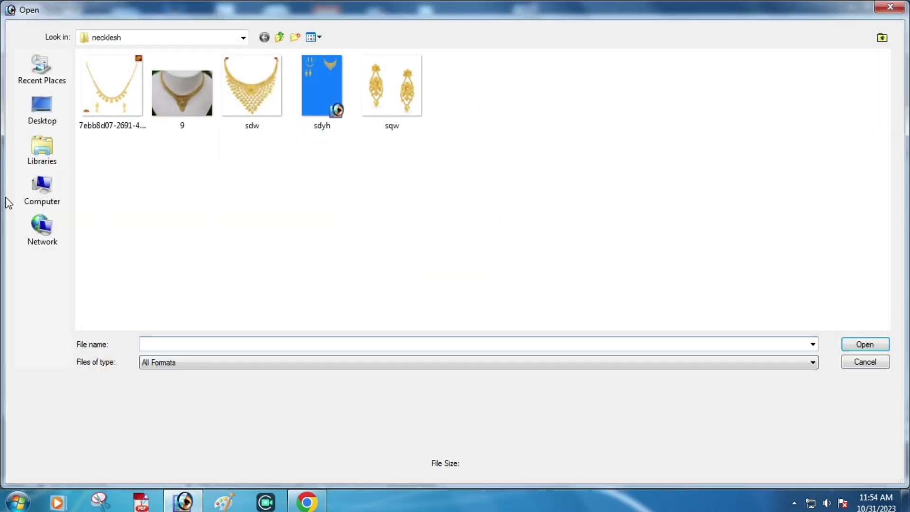
left_click(280, 38)
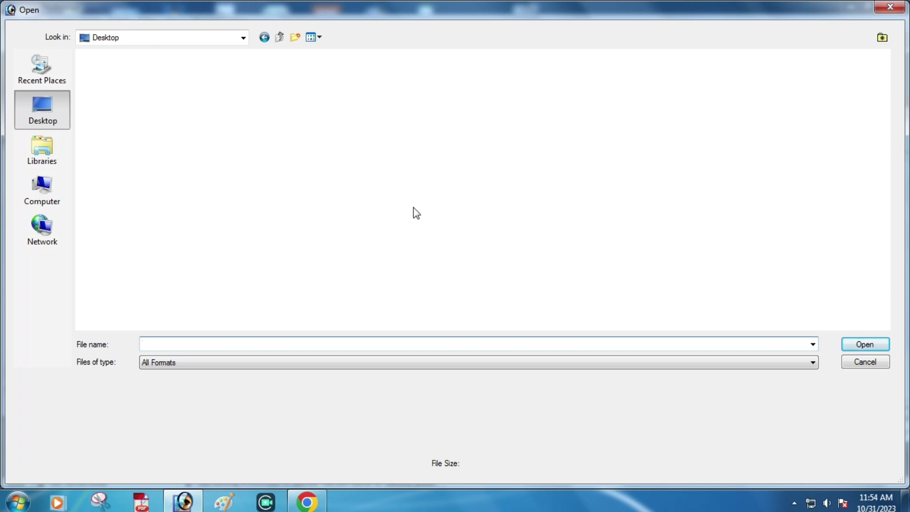
scroll(598, 277, "down", 1)
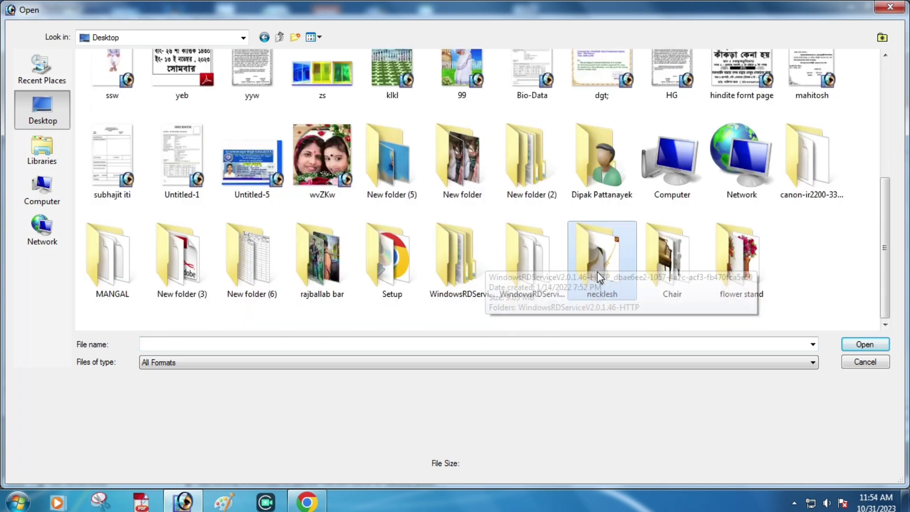
double_click(658, 270)
mouse_move(114, 151)
left_mouse_down()
mouse_move(275, 81)
mouse_move(360, 57)
left_mouse_up()
left_click(864, 344)
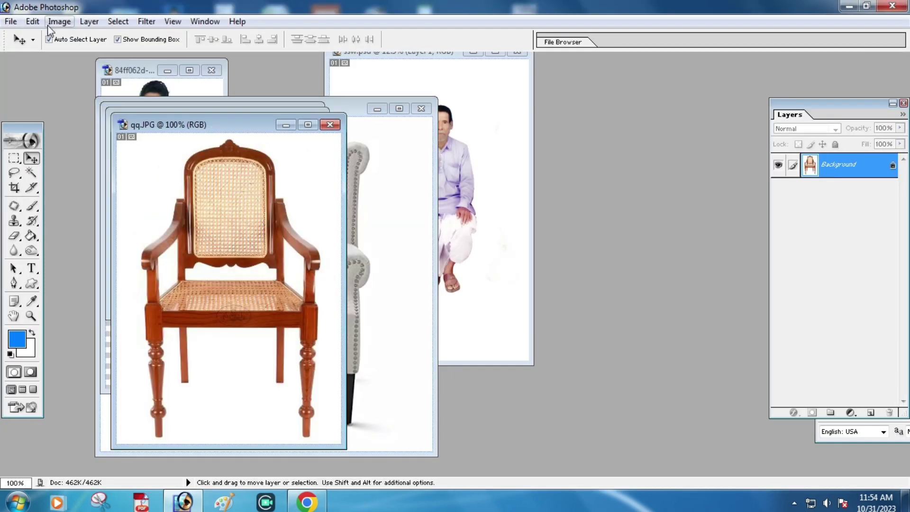
Step: Create a new 8 × 12 inch, 300 ppi document and fill it with blue
key("ctrl+n")
left_click(756, 110)
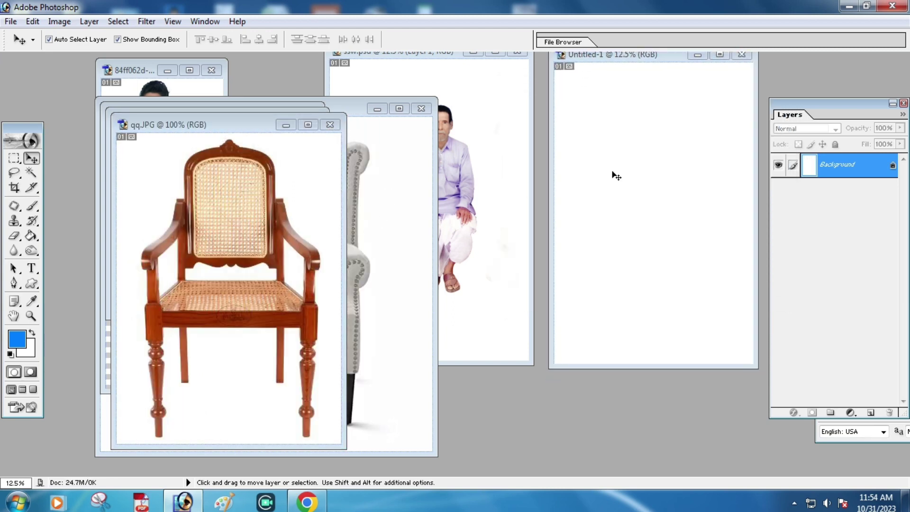
left_click(29, 239)
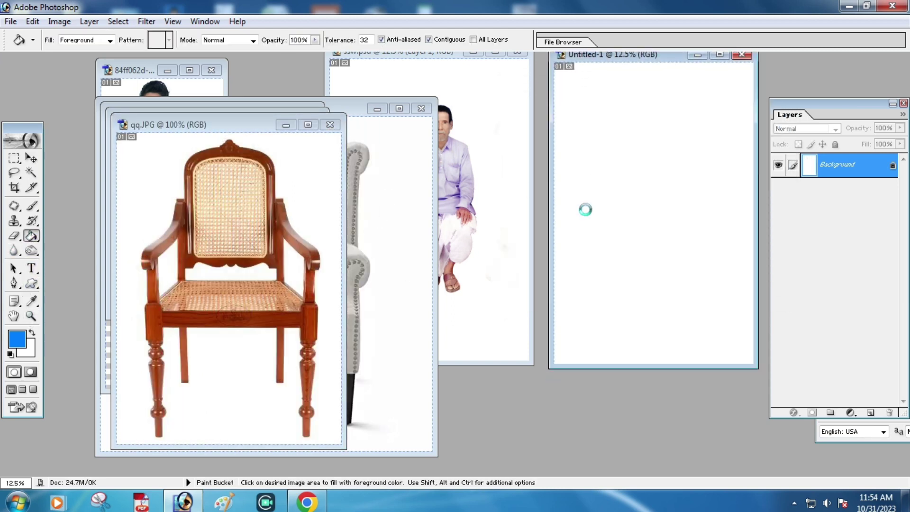
left_click(579, 208)
left_click(31, 158)
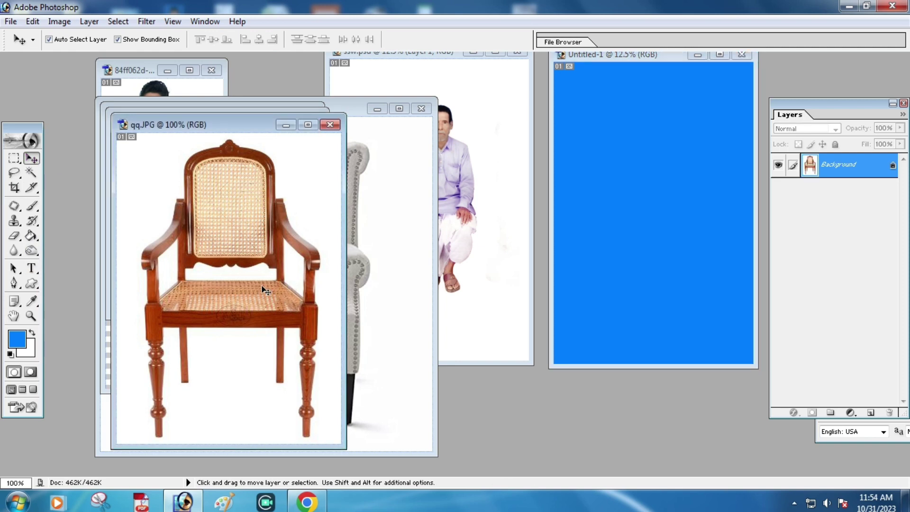
Step: Bring the cane chair onto the canvas, enlarge it top-left, and remove its white background
left_click_drag(260, 288, 600, 146)
key("ctrl+t")
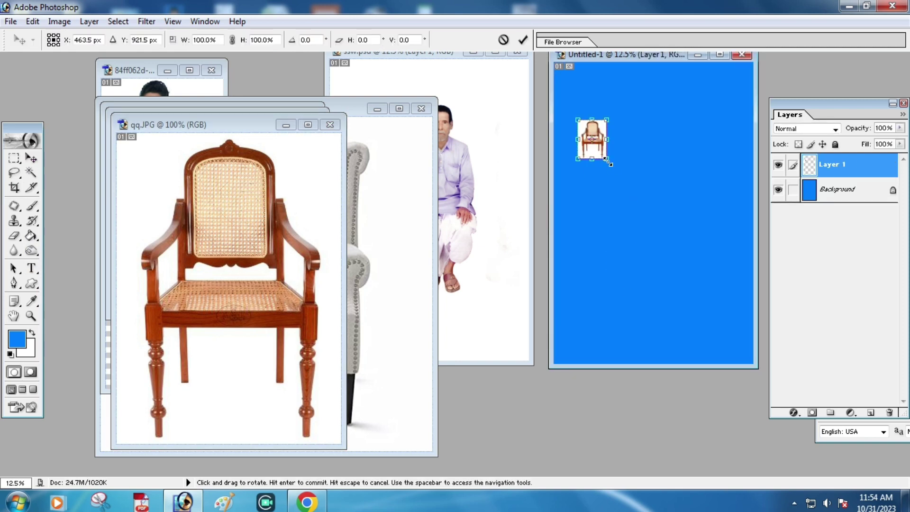
left_click_drag(617, 181, 646, 213)
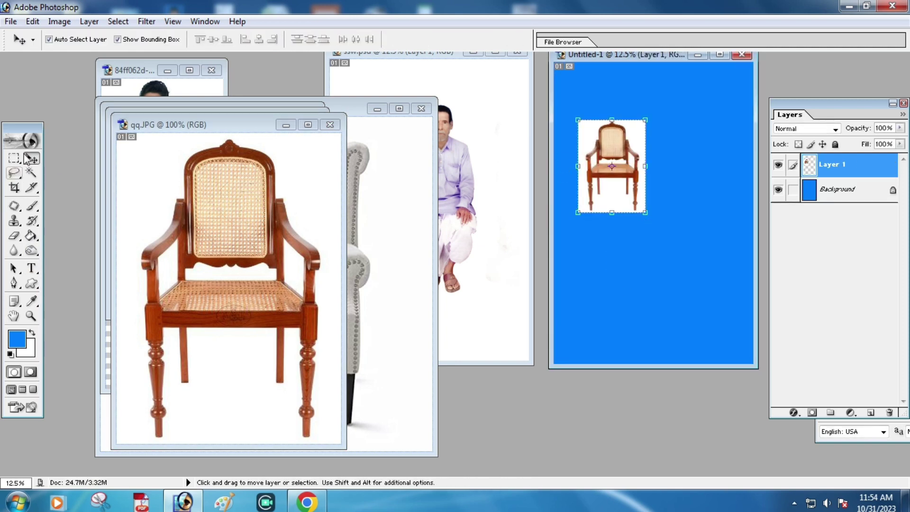
left_click(36, 172)
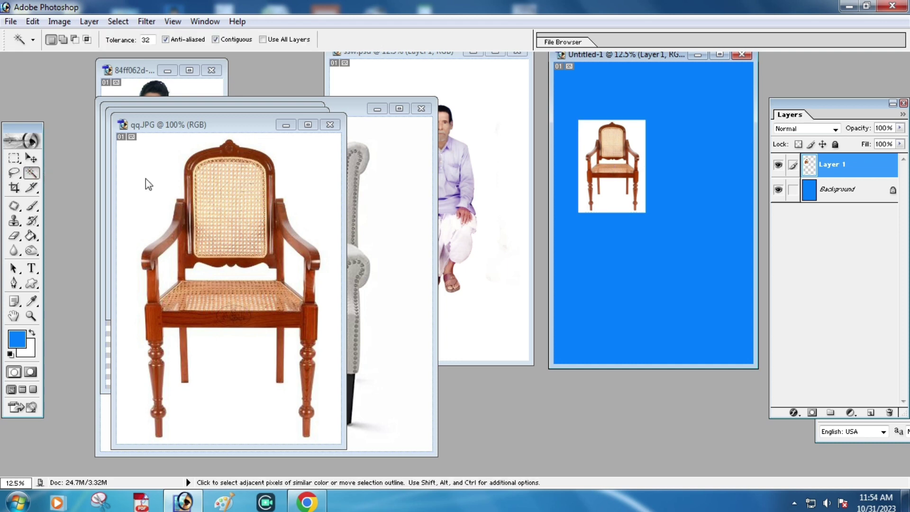
left_click(617, 204)
key("Delete")
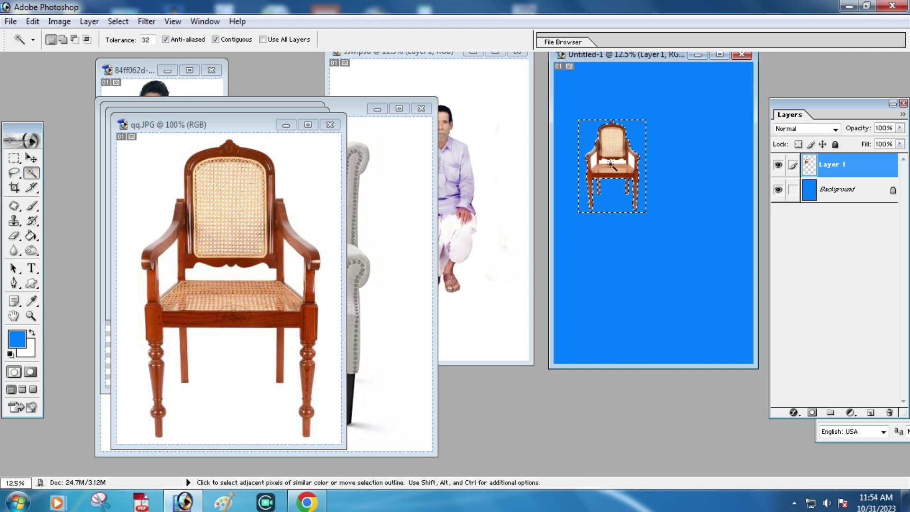
left_click(611, 164)
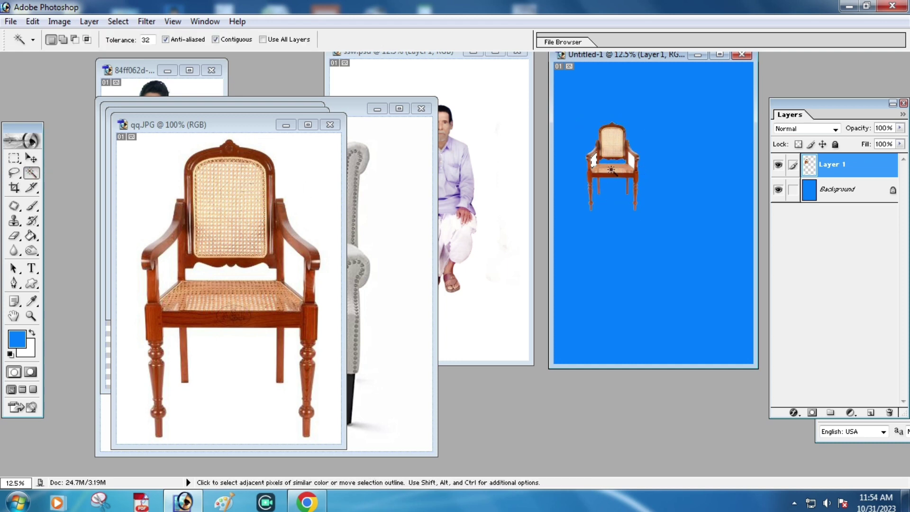
key("v")
left_click_drag(586, 122, 565, 74)
key("Return")
left_click(325, 146)
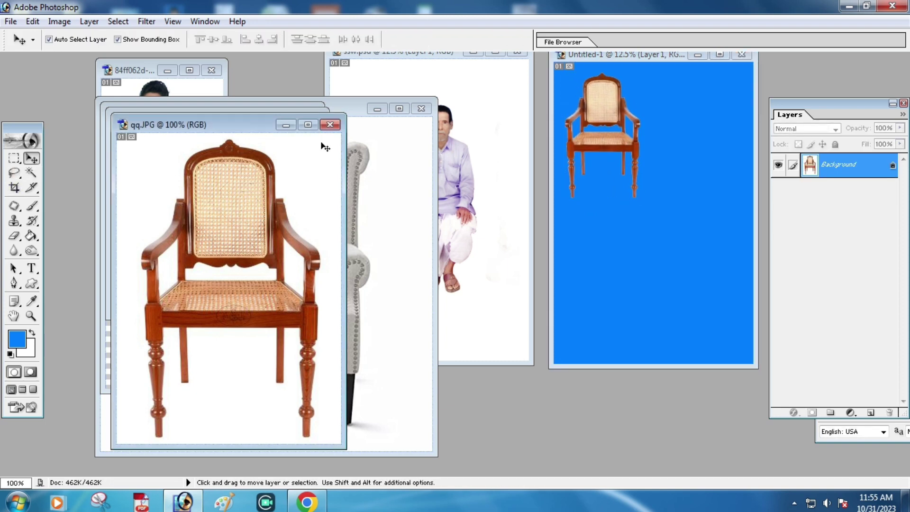
left_click(330, 124)
Step: Bring the blue and gold sofa onto the canvas and select its white surround
left_click_drag(236, 250, 630, 279)
key("w")
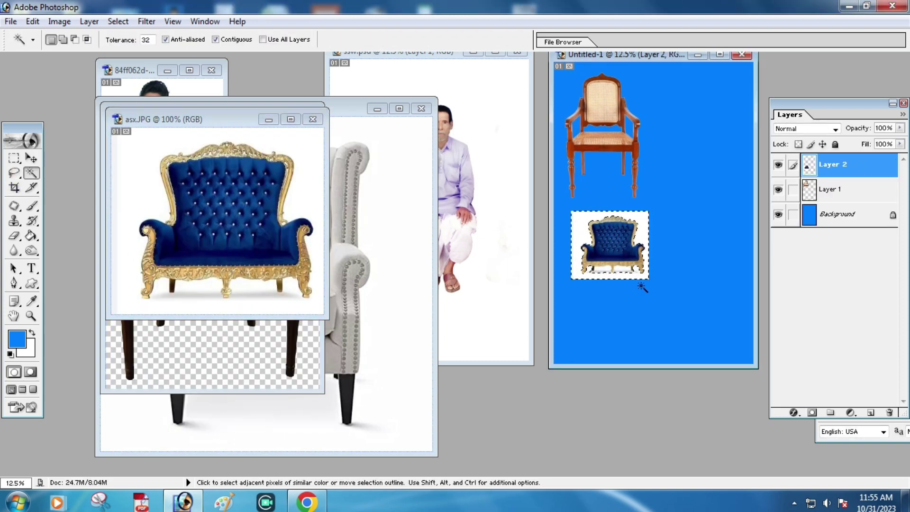
left_click(616, 269)
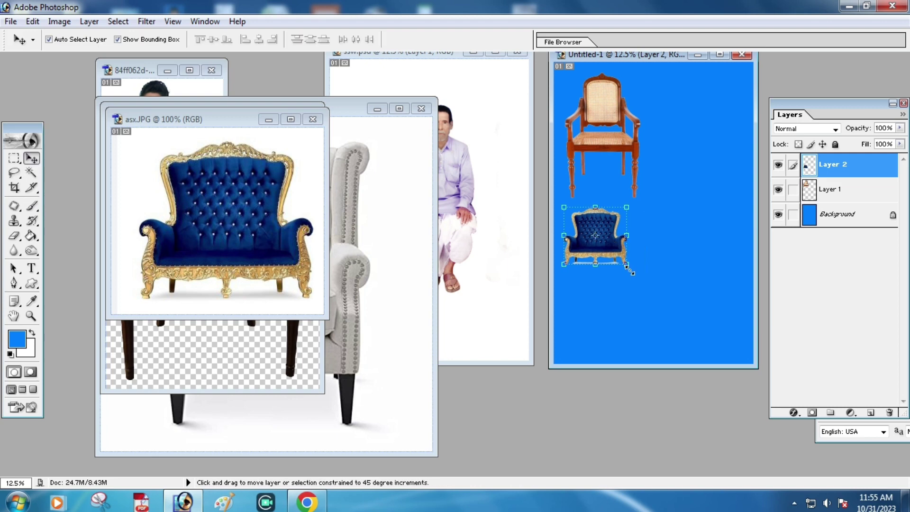
key("Return")
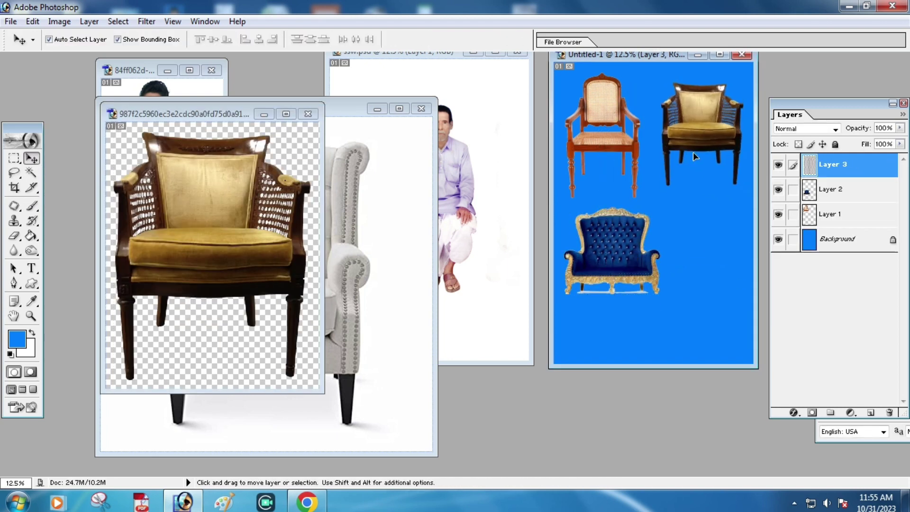
Step: Bring the white armchair onto the canvas, scale it up, and delete its white background
left_click(356, 265)
mouse_move(295, 264)
left_mouse_down()
mouse_move(692, 271)
mouse_move(745, 289)
left_mouse_up()
left_click(690, 247)
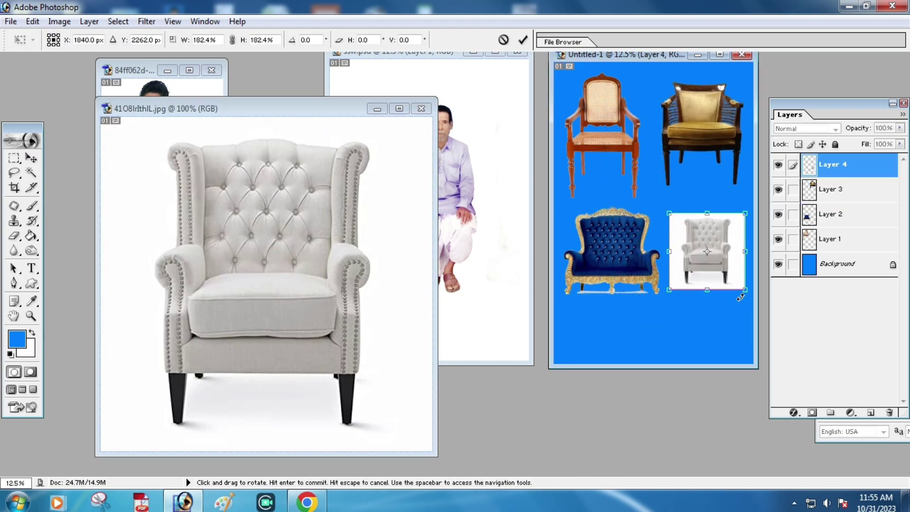
key("Return")
key("w")
left_click(711, 285)
key("Delete")
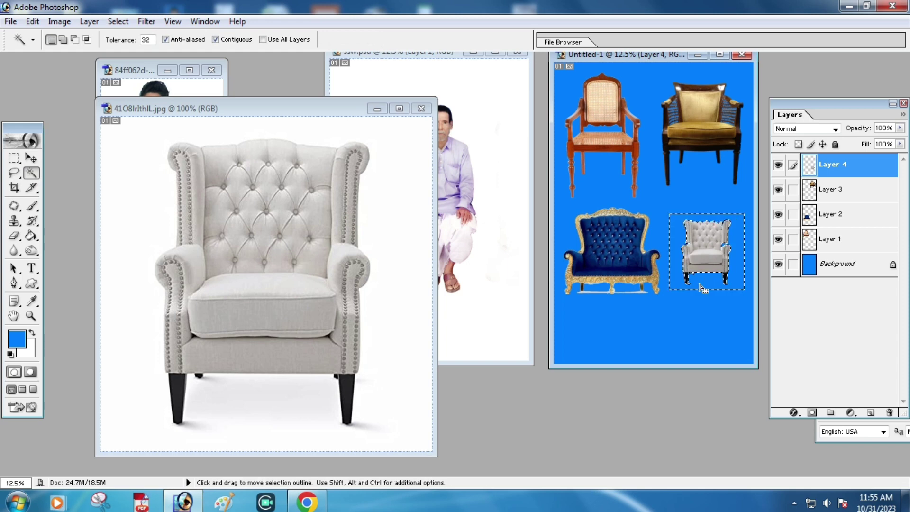
key("ctrl+d")
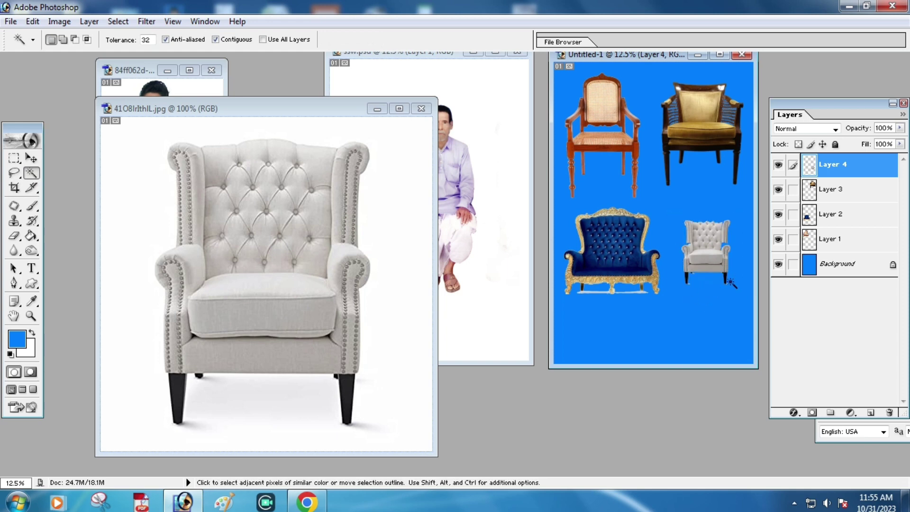
left_click(31, 315)
Step: Zoom in on the white armchair and undo its white-background deletion
left_click(692, 197)
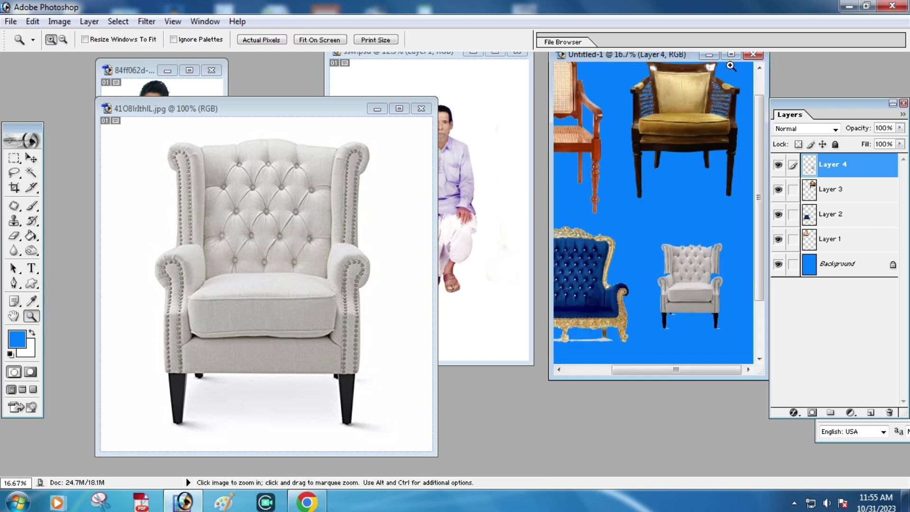
left_click(510, 310)
left_click(629, 316)
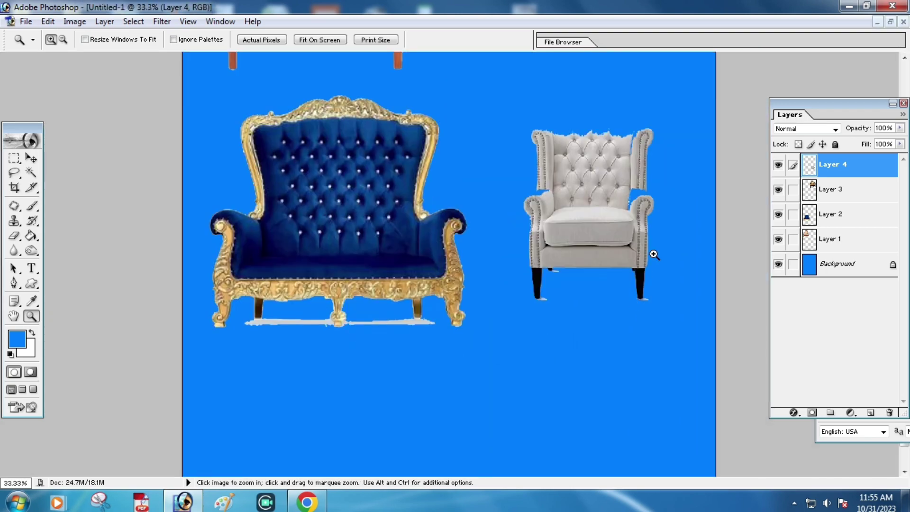
left_click(646, 231)
key("ctrl+alt+z")
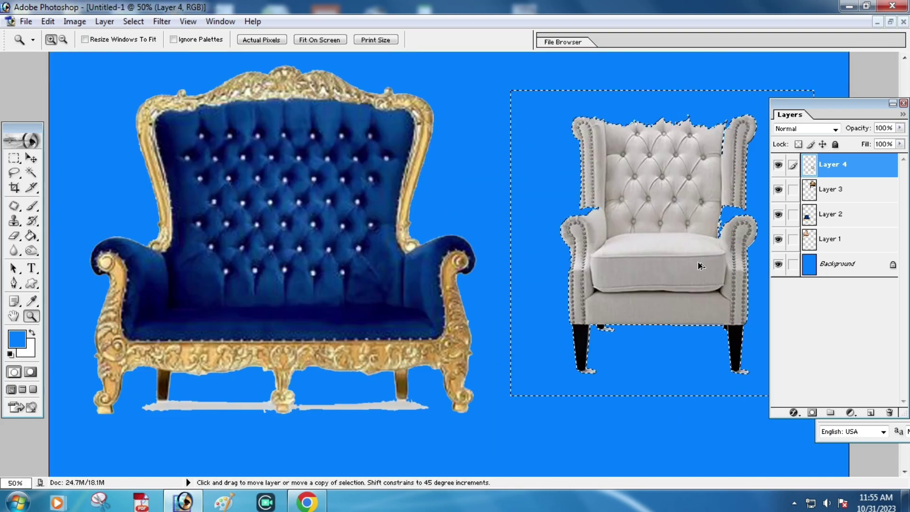
key("ctrl+alt+z")
key("ctrl+alt+z")
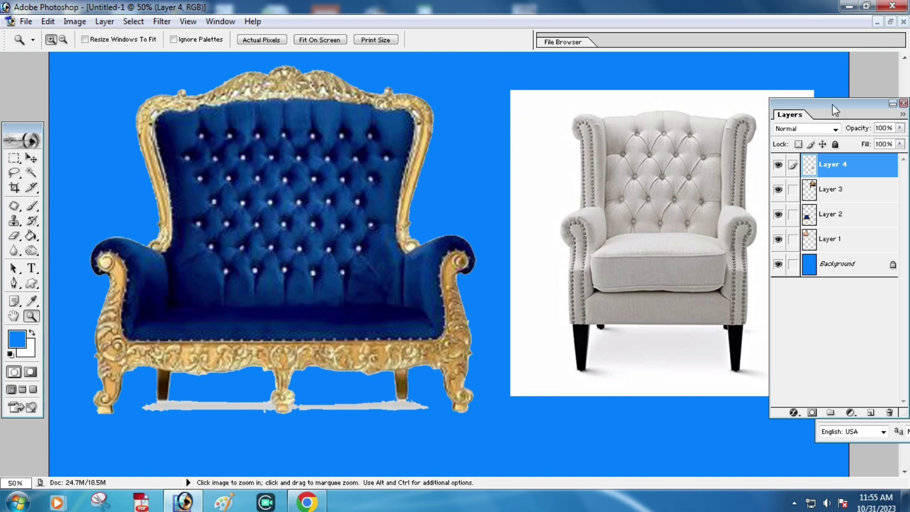
left_click_drag(833, 105, 905, 98)
Step: Trace a closed Pen path around the white armchair's outline
key("p")
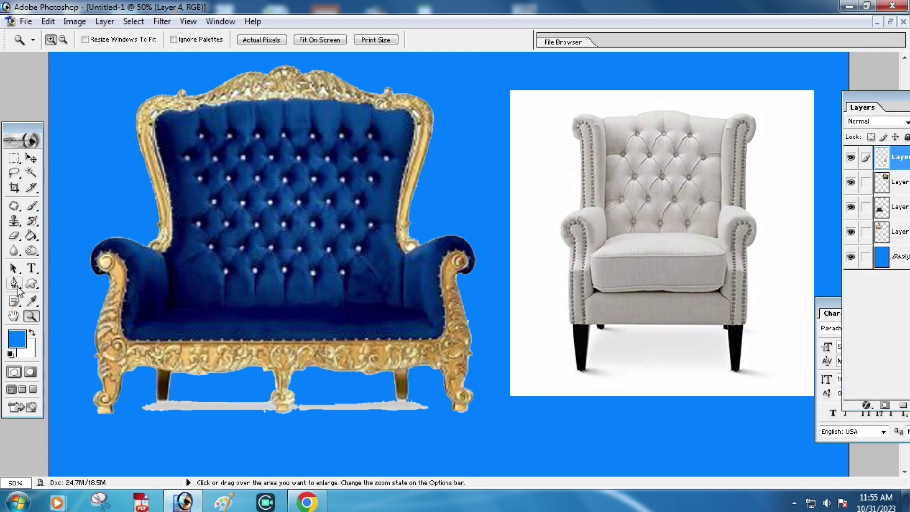
left_click(577, 370)
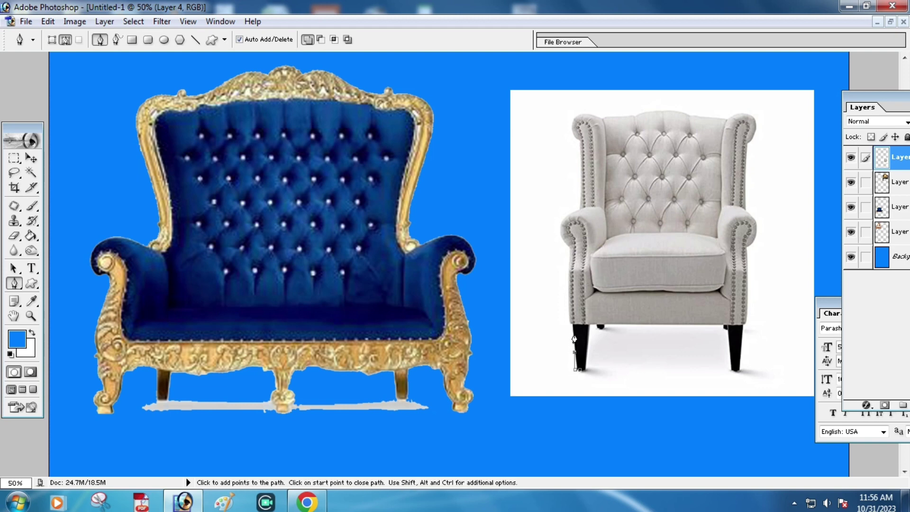
left_click(573, 127)
left_click(591, 115)
left_click(619, 117)
left_click(630, 117)
left_click(639, 117)
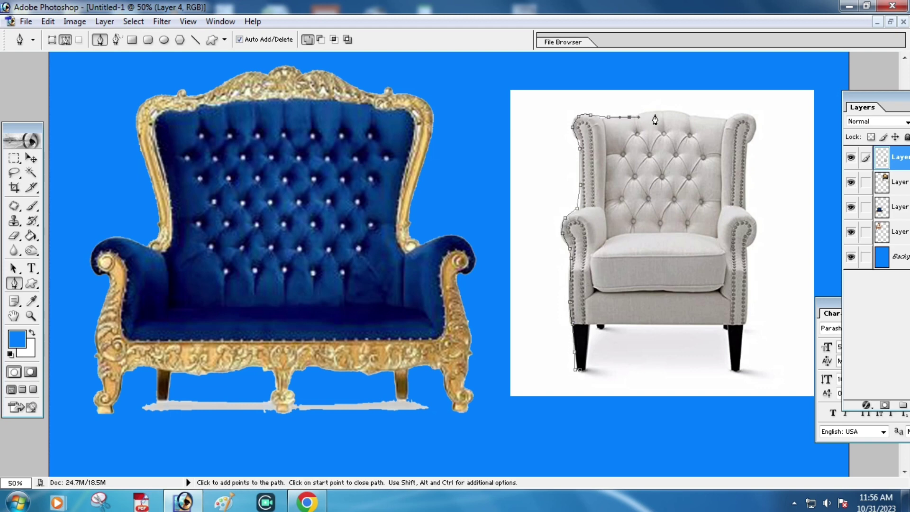
left_click(725, 120)
left_click(740, 115)
left_click(749, 145)
left_click(746, 162)
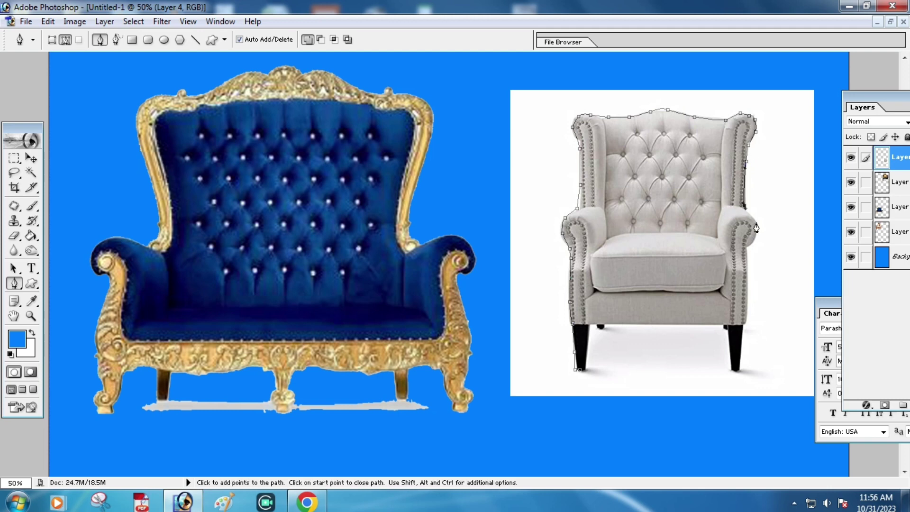
left_click(748, 248)
left_click(746, 290)
left_click(747, 323)
left_click(738, 371)
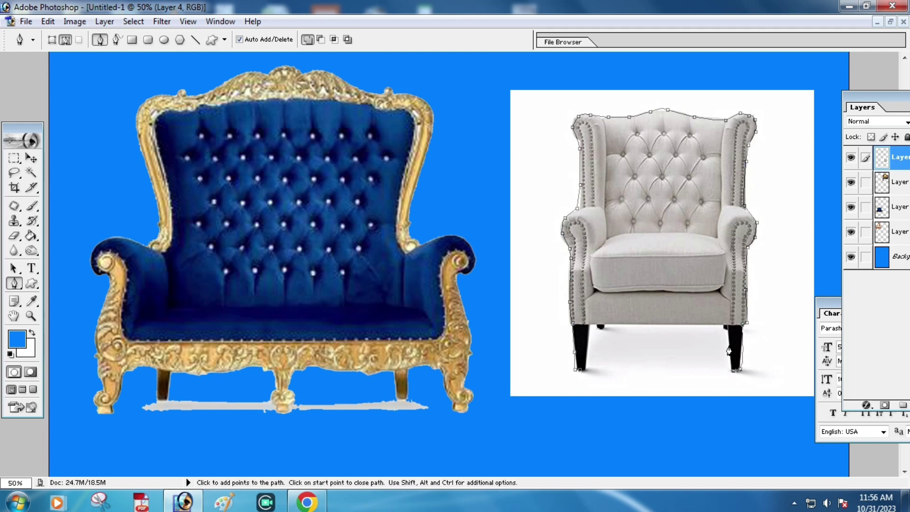
left_click(725, 327)
left_click(601, 326)
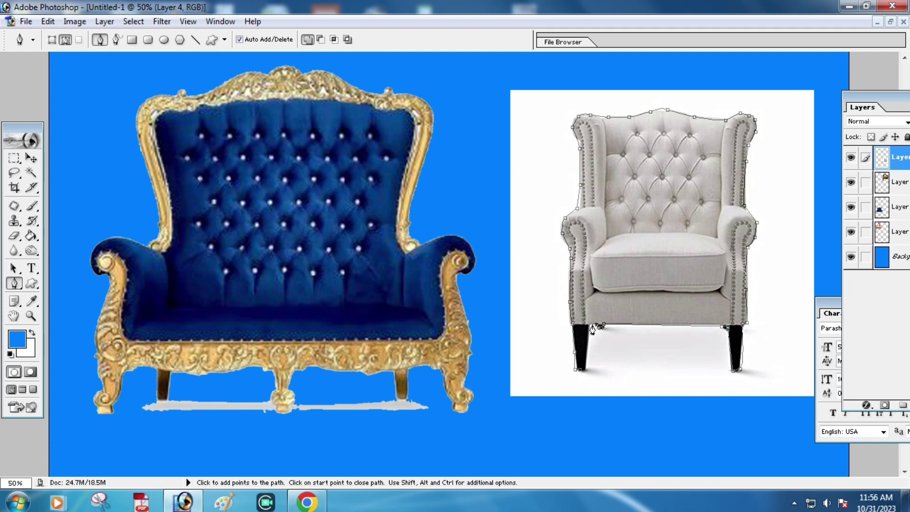
Step: Copy the path selection to a new layer, delete old Layer 4, and zoom out
right_click(588, 332)
left_click(612, 242)
key("Return")
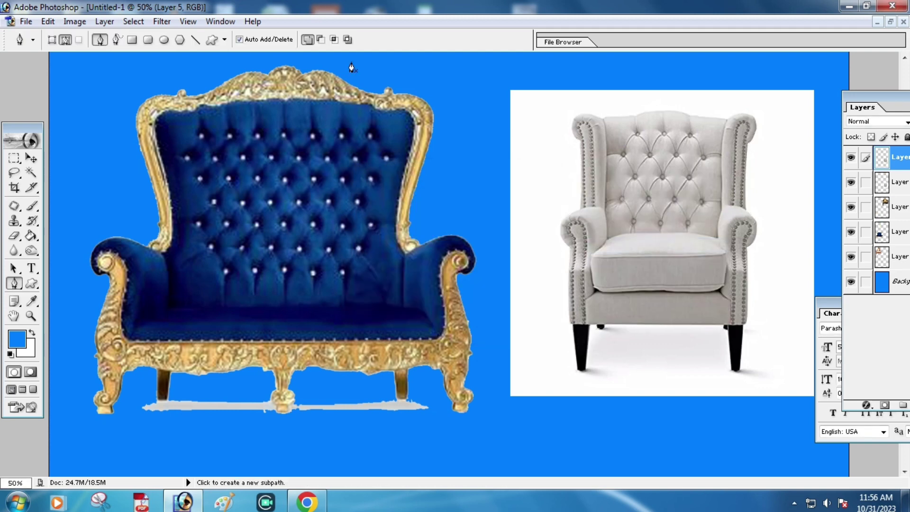
key("ctrl+j")
right_click(873, 188)
left_click(408, 197)
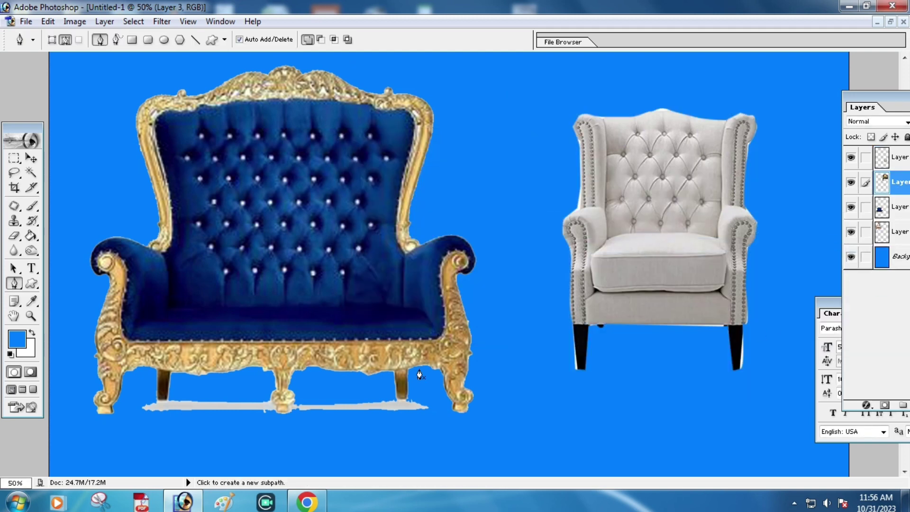
key("z")
left_click(697, 266, "alt")
Step: Reposition the white armchair and enlarge it to 135%
left_click(668, 270, "alt")
left_click(669, 270, "alt")
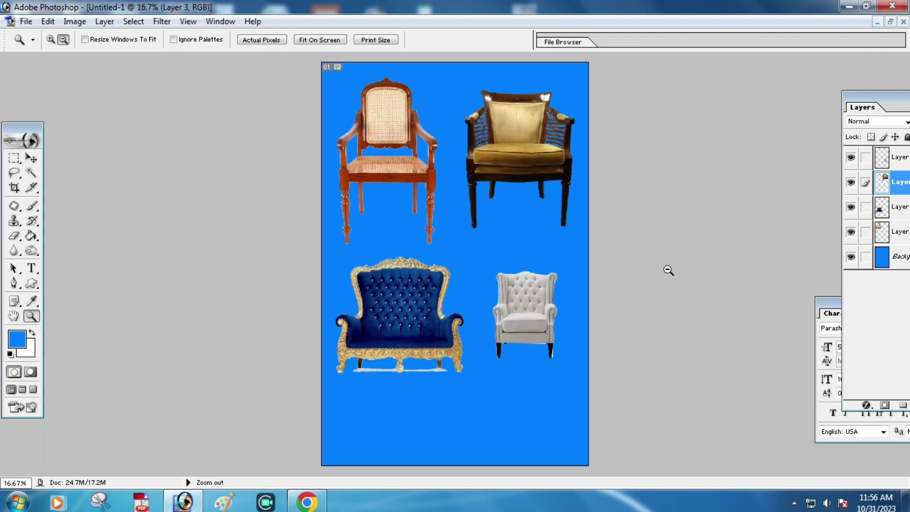
left_click(481, 310, "alt")
key("v")
left_click(500, 309)
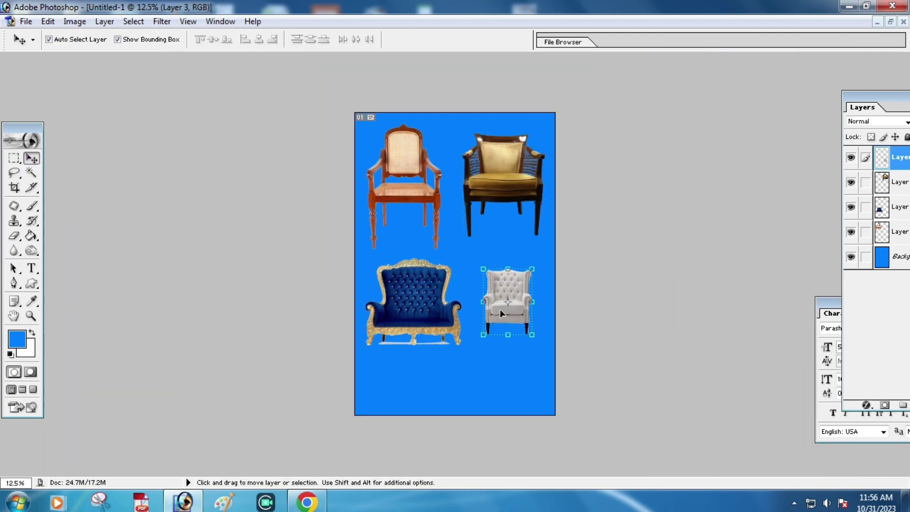
left_click_drag(500, 309, 504, 289)
key("ctrl+t")
left_click_drag(524, 321, 539, 340)
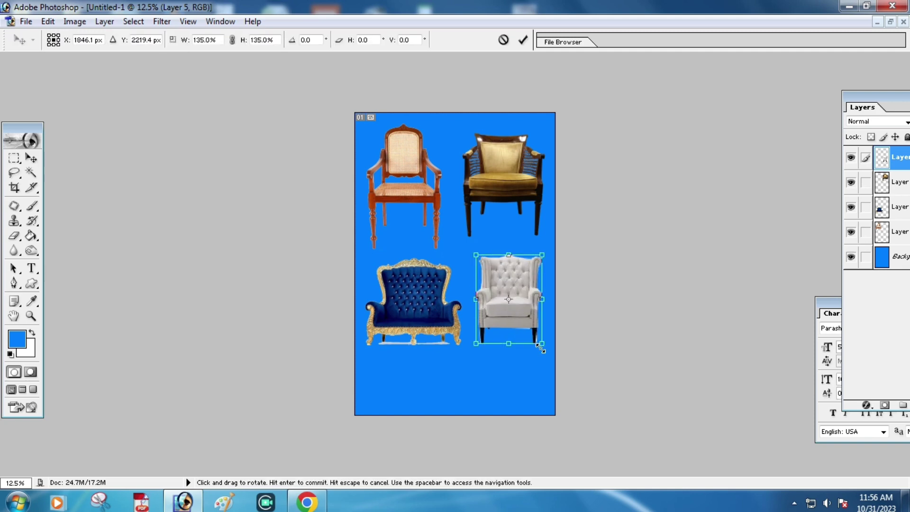
key("Return")
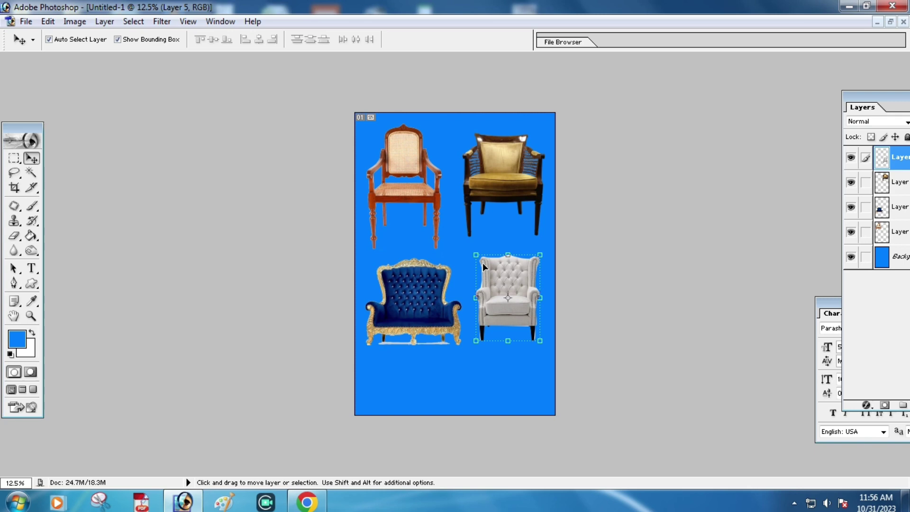
Step: Save the chair layout as dd.psd with Ctrl+Shift+S
key("ctrl+shift+s")
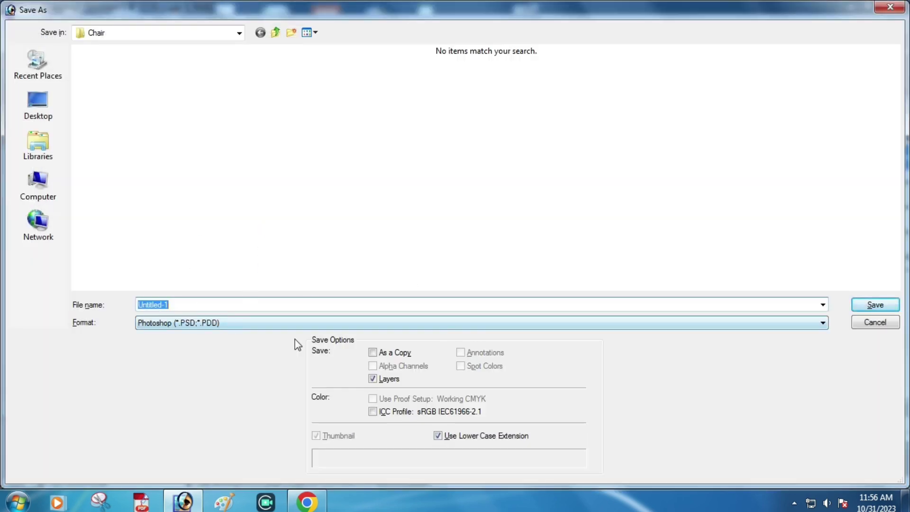
type("dd")
key("Return")
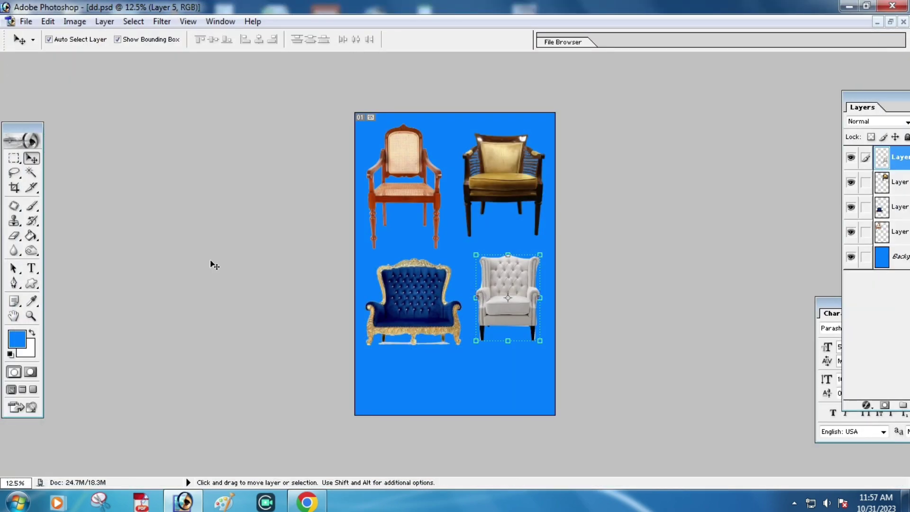
left_click(23, 390)
Step: Reopen dd from the desktop's Chair folder and select the dark armchair layer
left_click(12, 390)
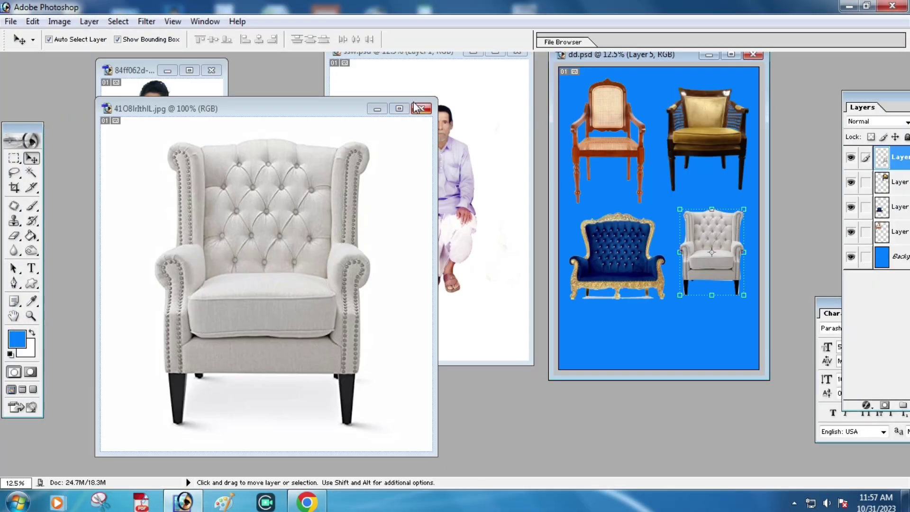
left_click(848, 8)
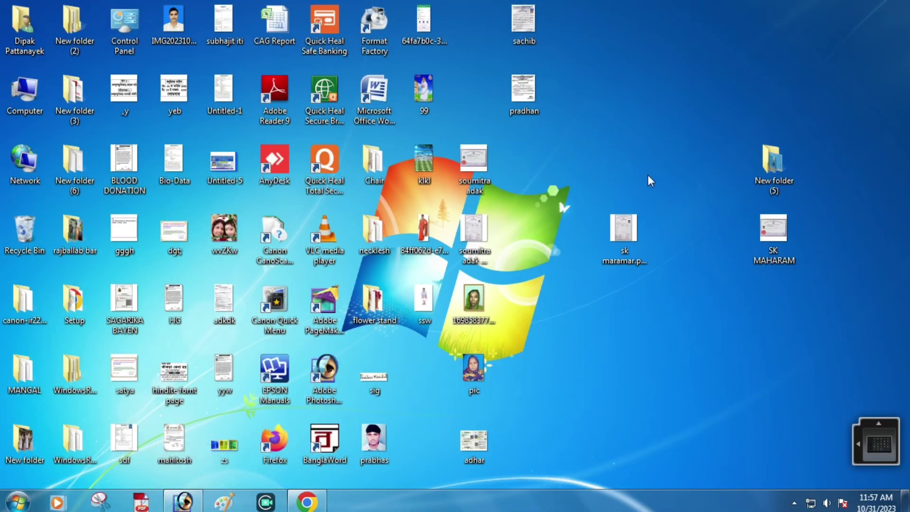
double_click(379, 178)
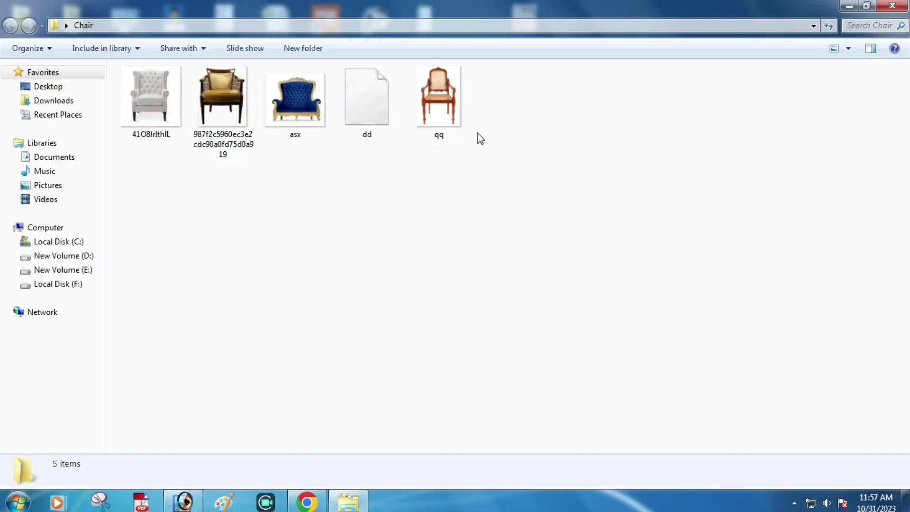
double_click(374, 118)
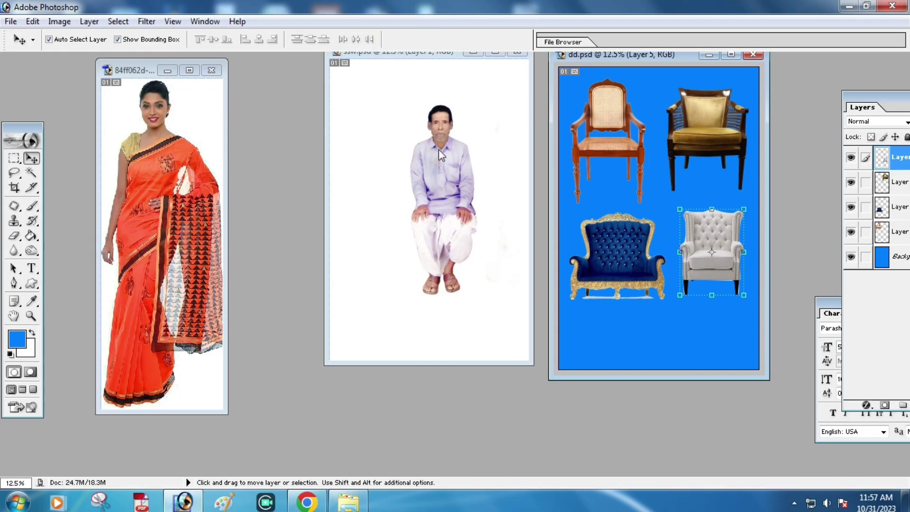
left_click(674, 166)
Step: Nudge the blue sofa slightly up and right, then close dd.psd
left_click_drag(573, 56, 402, 64)
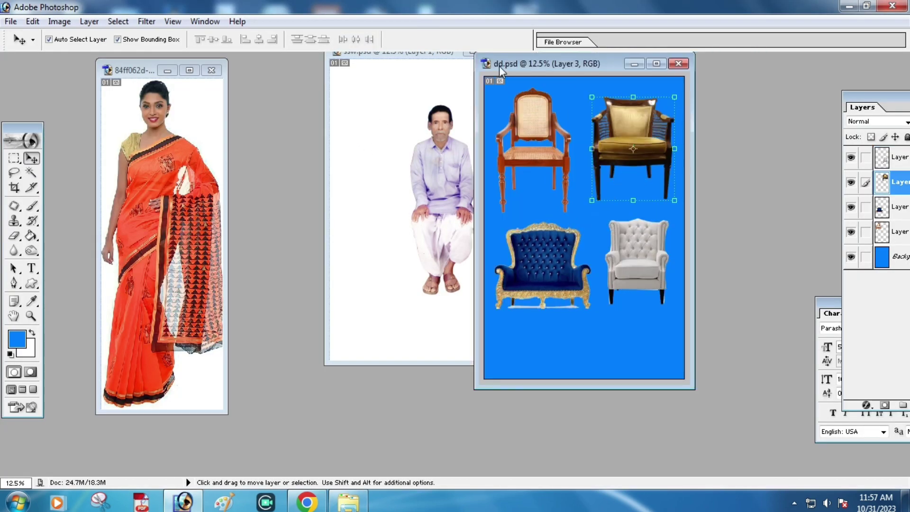
left_click_drag(462, 288, 472, 269)
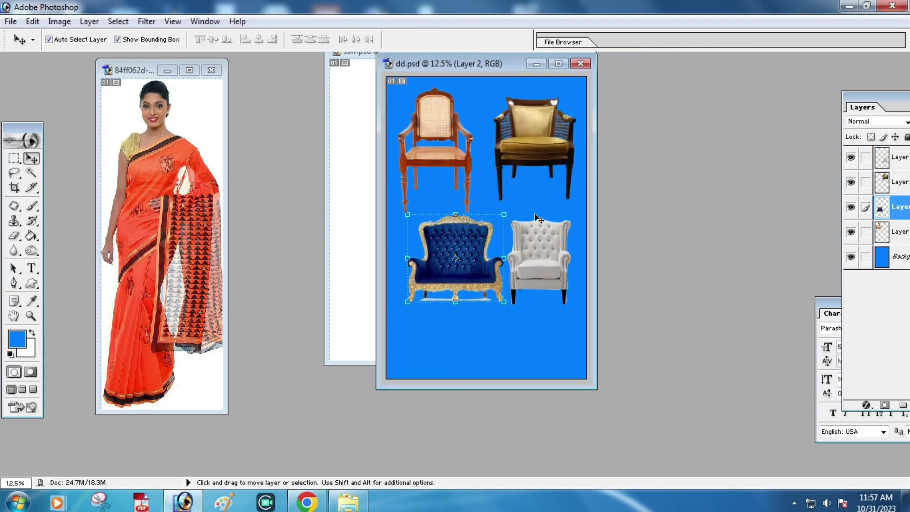
left_click(580, 63)
left_click(459, 198)
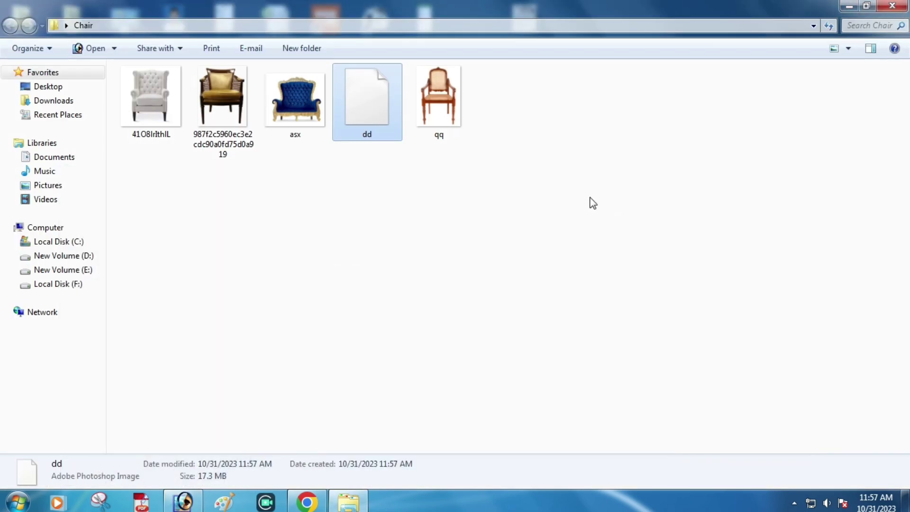
Step: Open the four vase-on-stand images from the flower stand folder in Photoshop
left_click(589, 201)
left_click(838, 6)
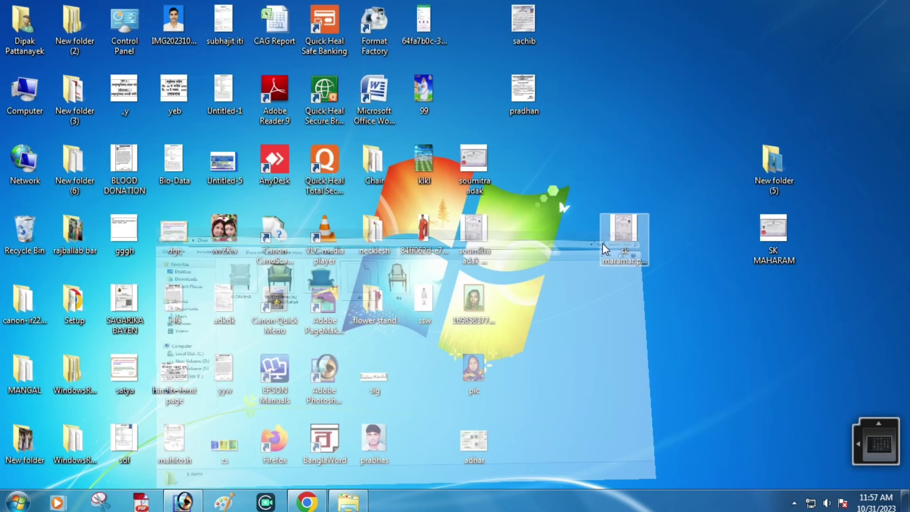
double_click(360, 303)
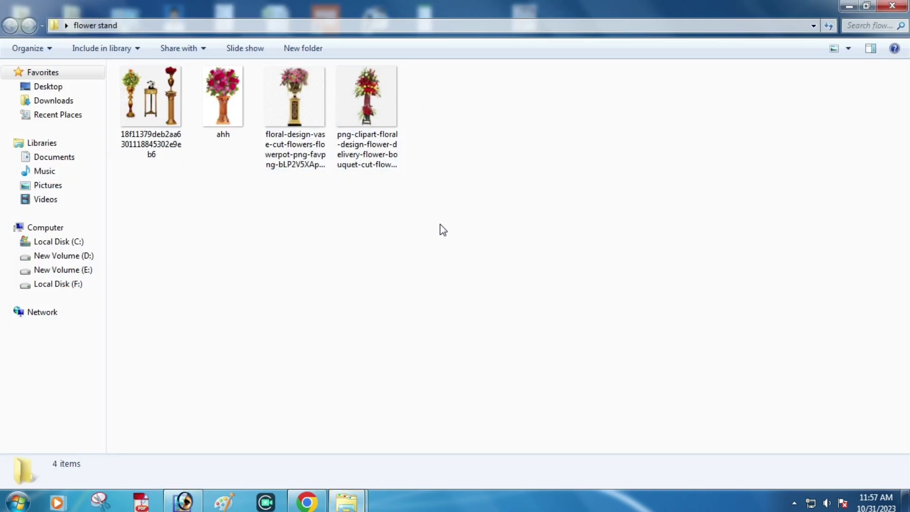
mouse_move(138, 181)
left_mouse_down()
mouse_move(361, 107)
mouse_move(187, 493)
mouse_move(308, 280)
left_mouse_up()
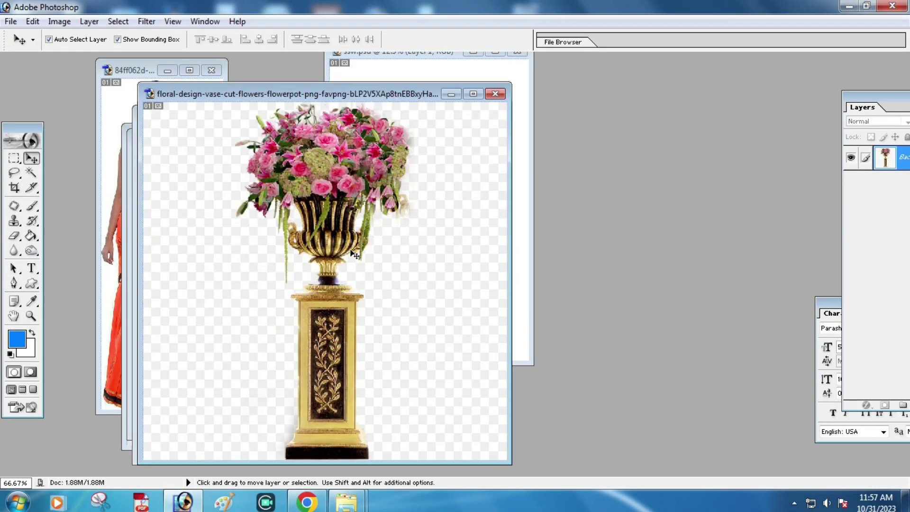
Step: Create an 8×12-inch document, copy in the floral vase, and fill the background blue
key("ctrl+n")
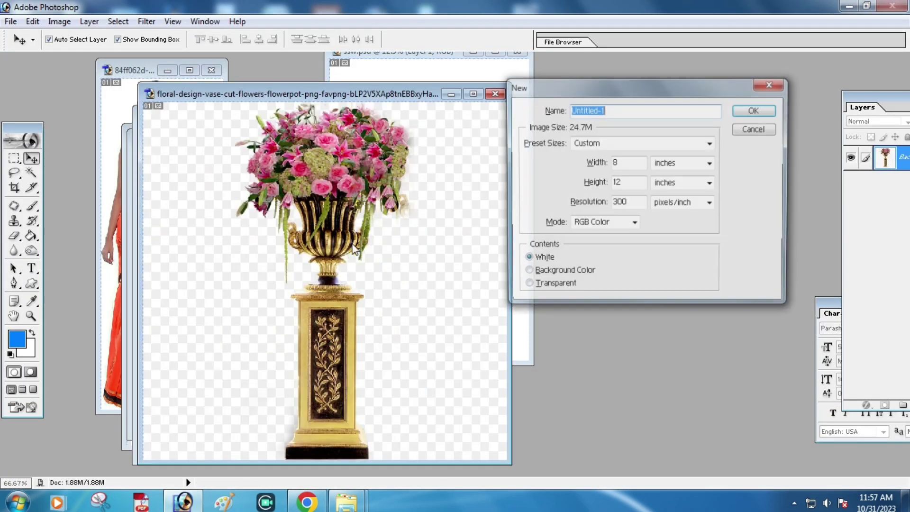
left_click(754, 111)
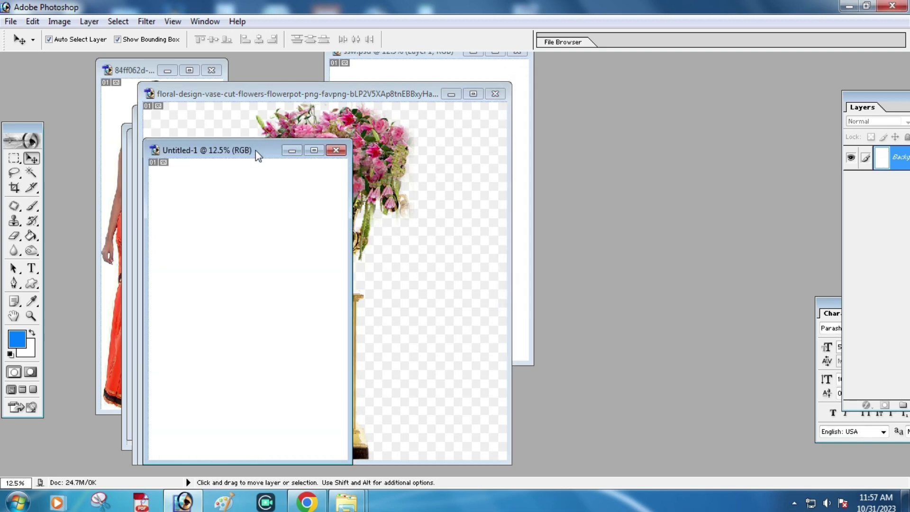
left_click_drag(366, 263, 590, 118)
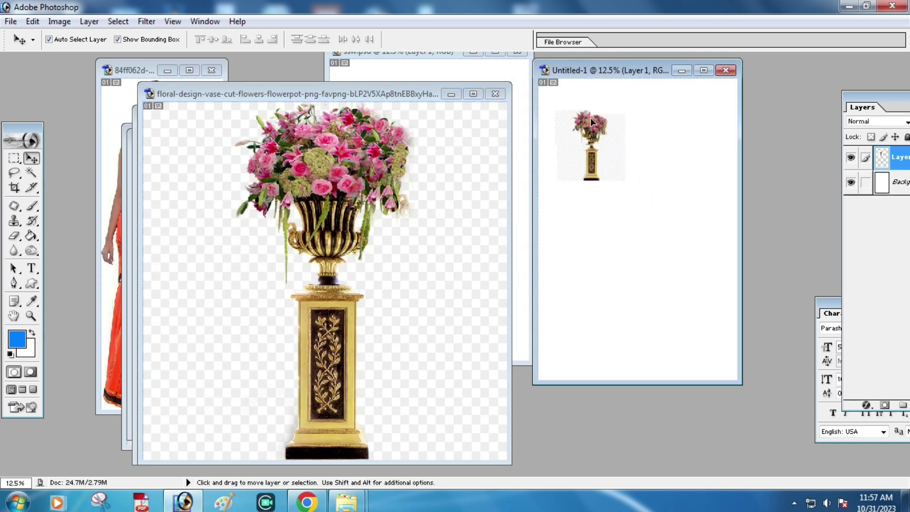
key("alt+bracketleft")
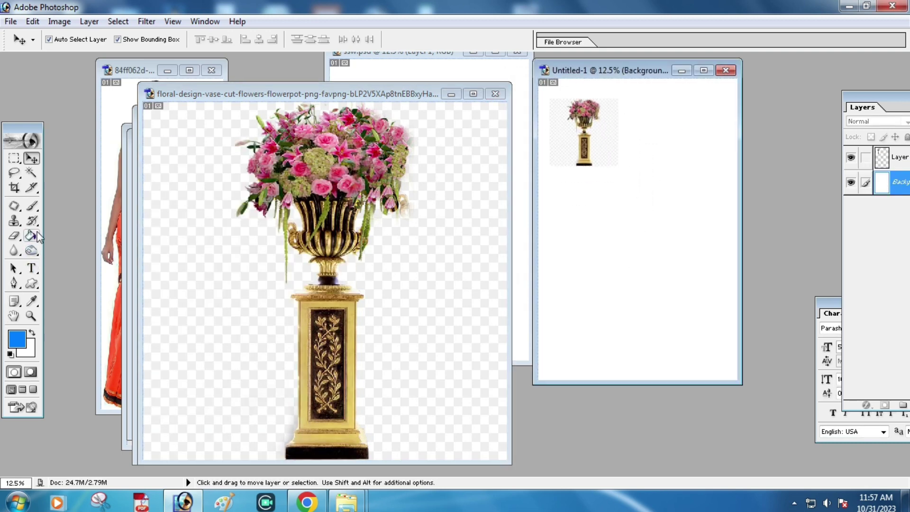
left_click(31, 235)
left_click(677, 236)
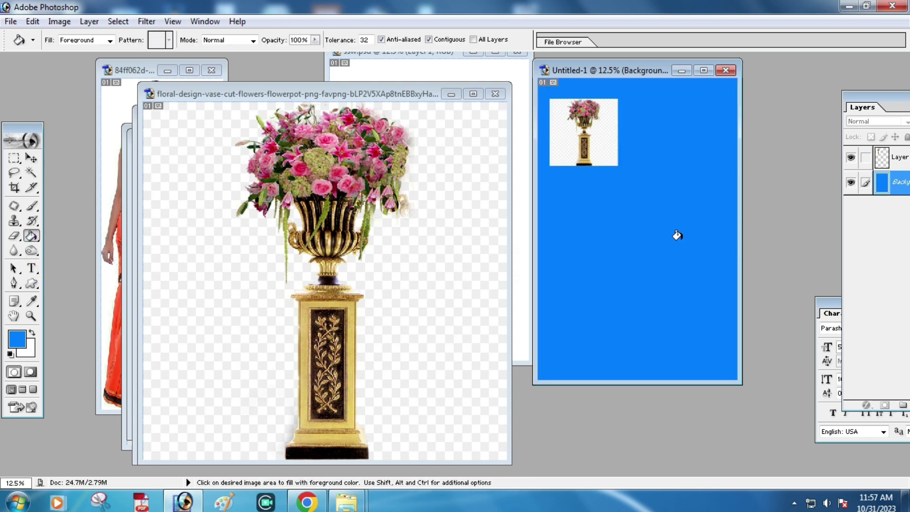
Step: Delete the white around the floral vase and enlarge it at the top left
left_click(31, 157)
left_click(588, 149)
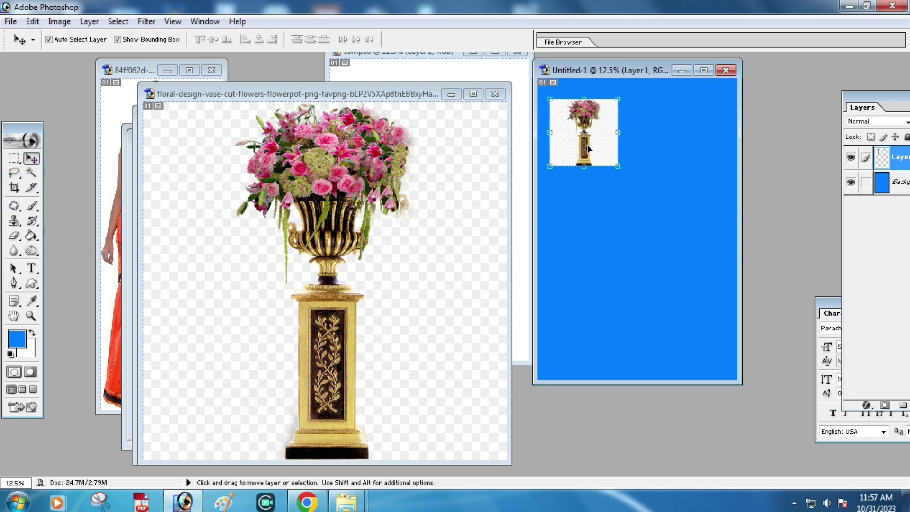
left_click(32, 173)
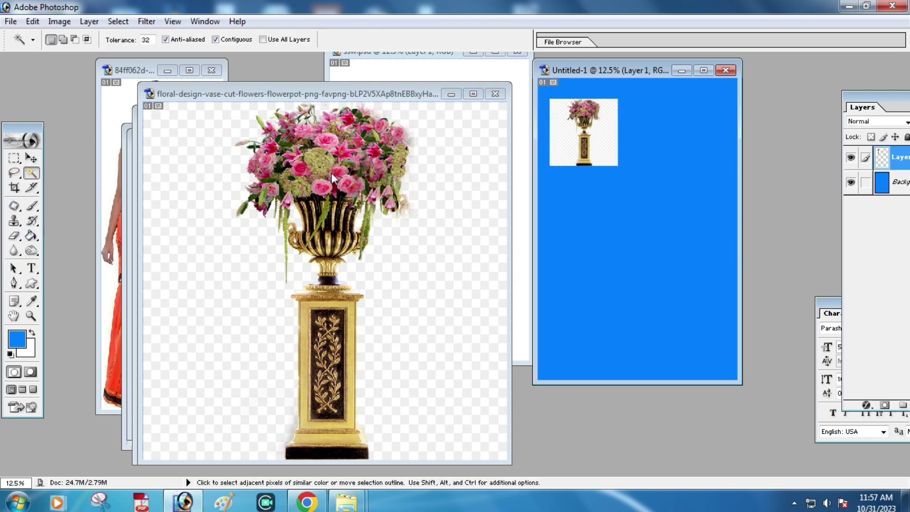
left_click(572, 151)
key("Delete")
key("ctrl+d")
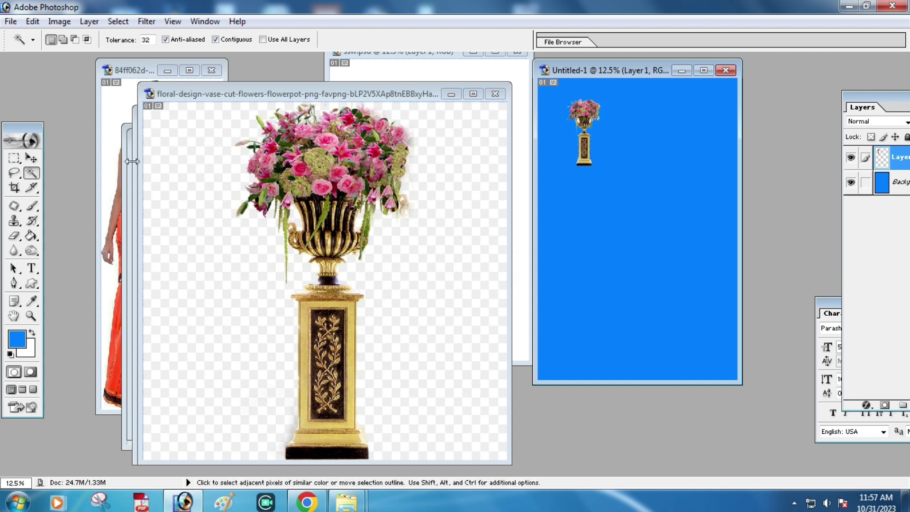
key("v")
left_click_drag(602, 166, 609, 194)
left_click(492, 101)
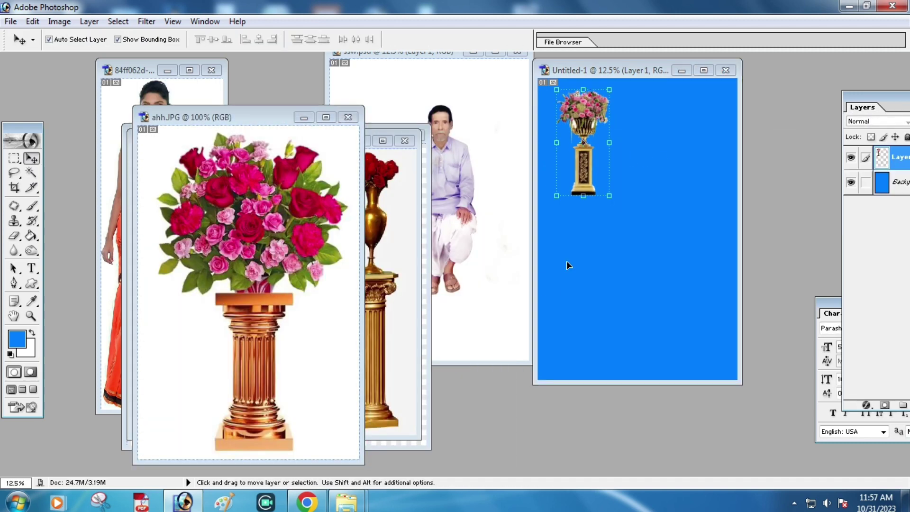
key("ctrl+v")
Step: Add the ahh rose vase with its white background removed
key("Return")
key("w")
left_click(623, 302)
key("Delete")
key("ctrl+d")
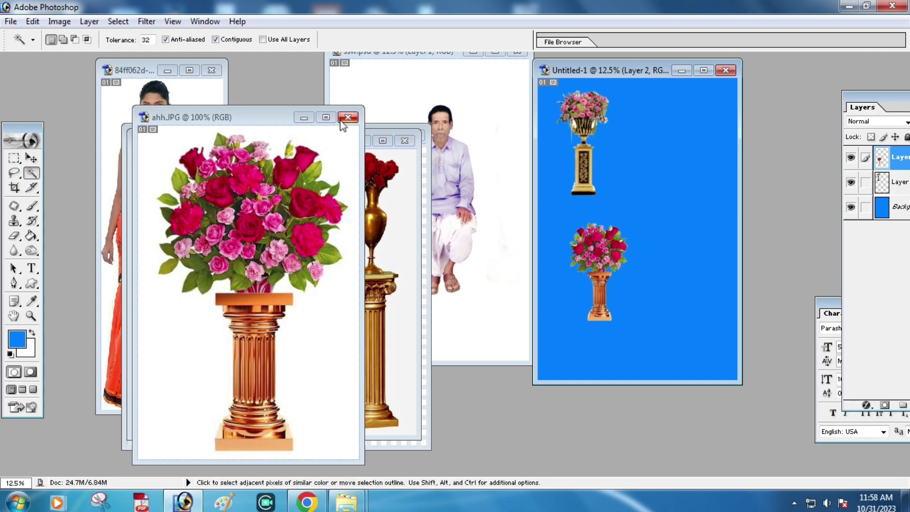
left_click(348, 117)
Step: Add the three-stand image, removing white around the stands and inside the phone table
key("v")
left_click_drag(275, 294, 668, 151)
key("ctrl+t")
key("Return")
key("w")
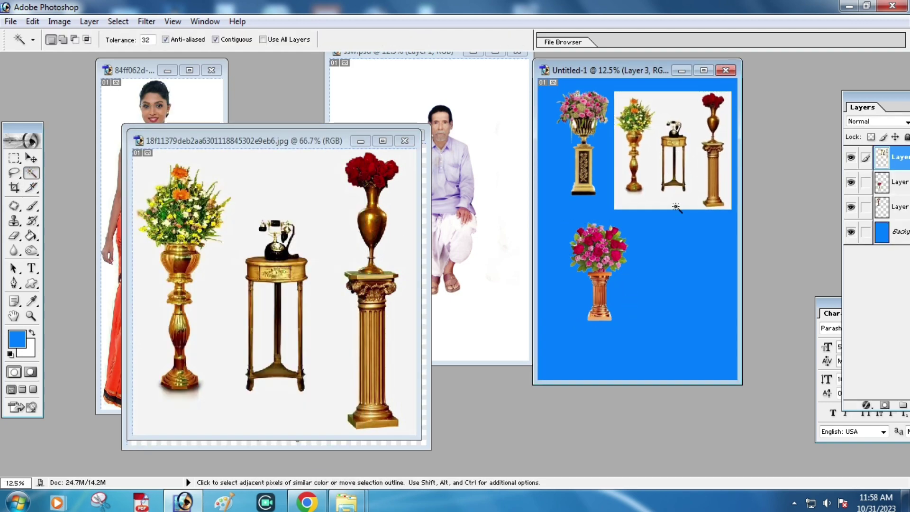
left_click(671, 163)
key("Delete")
key("ctrl+s")
key("Escape")
left_click(672, 164)
key("Delete")
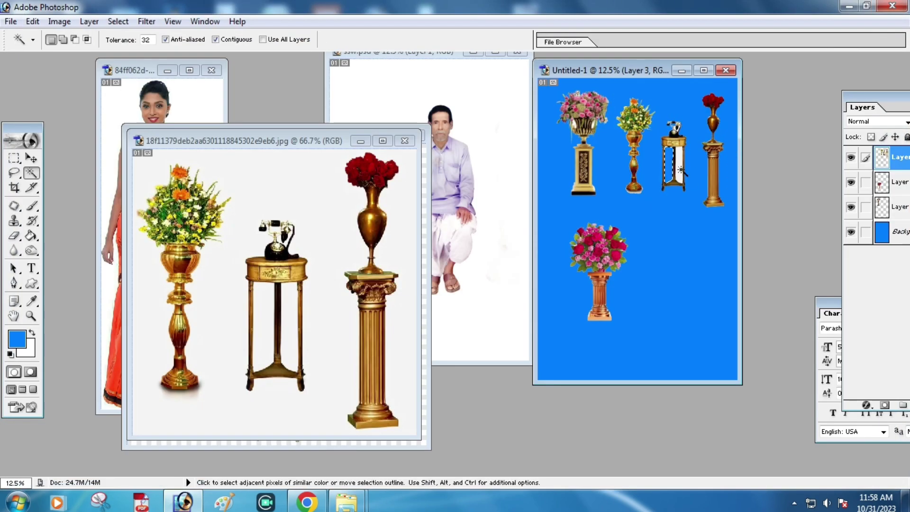
key("ctrl+d")
Step: Copy in the tall flower arrangement, enlarge it at the lower right, and close its source
key("v")
left_click(588, 115)
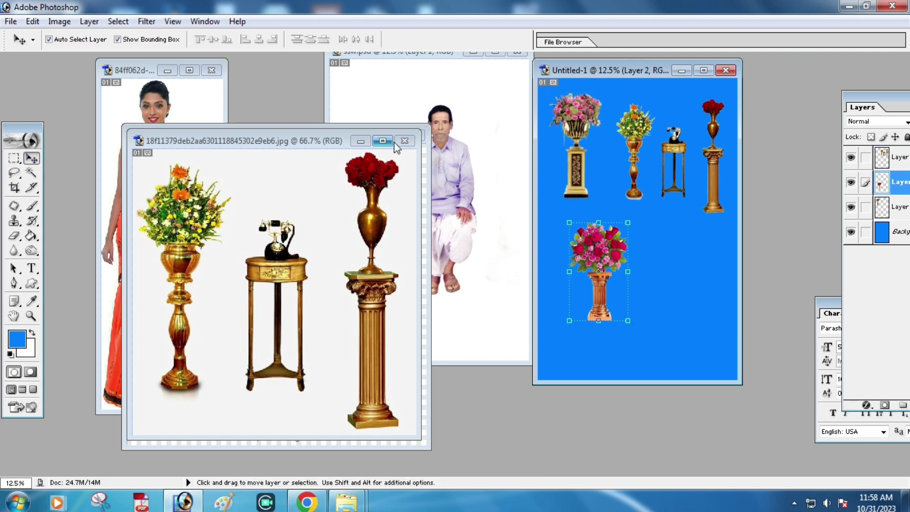
left_click_drag(390, 265, 662, 263)
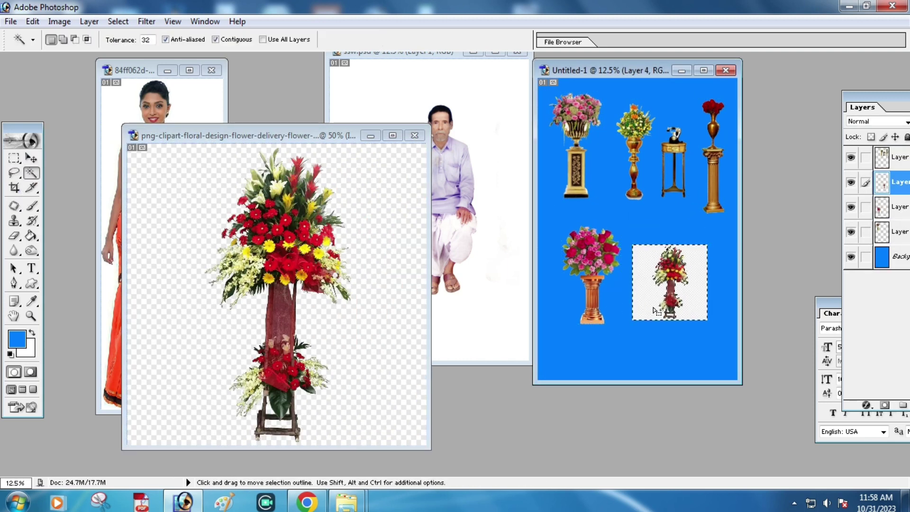
key("ctrl+t")
left_click_drag(687, 307, 703, 349)
key("Return")
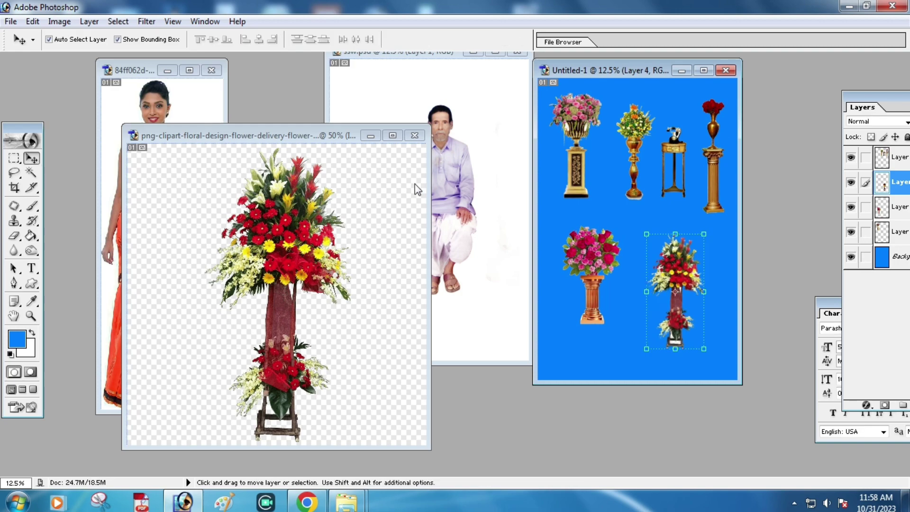
left_click(414, 135)
left_click(616, 210)
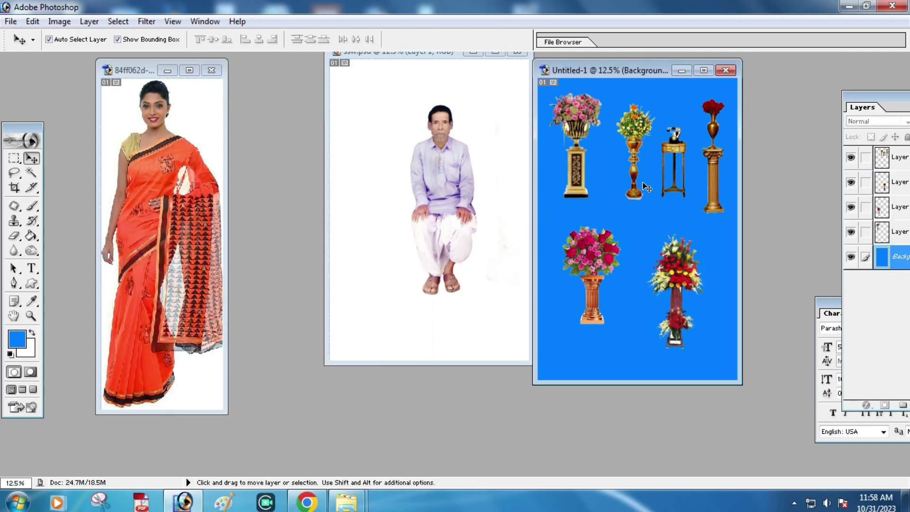
Step: Save the stand layout as 1 in the Desktop's flower stand folder, then close it
key("ctrl+shift+s")
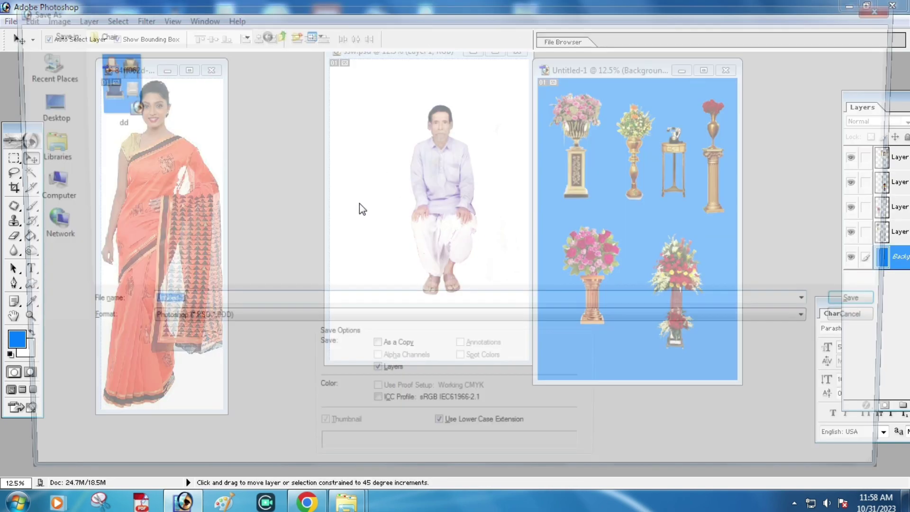
left_click(275, 33)
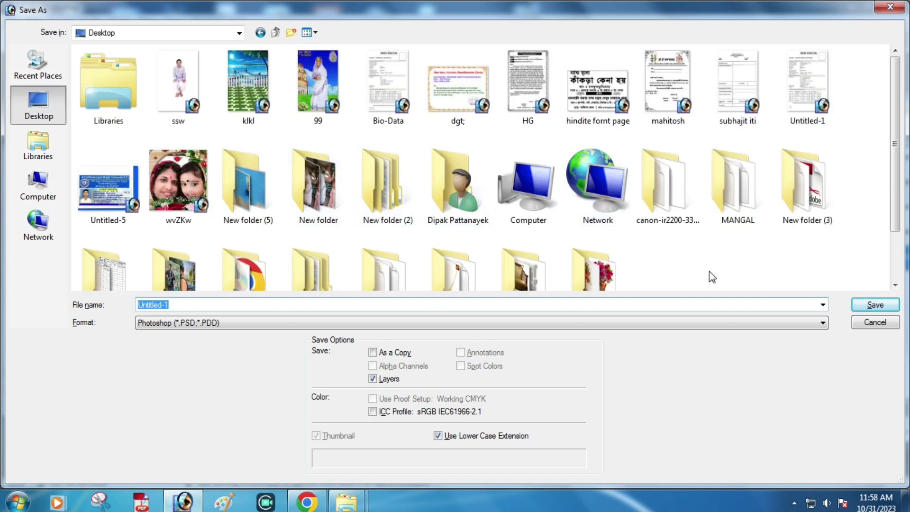
double_click(606, 271)
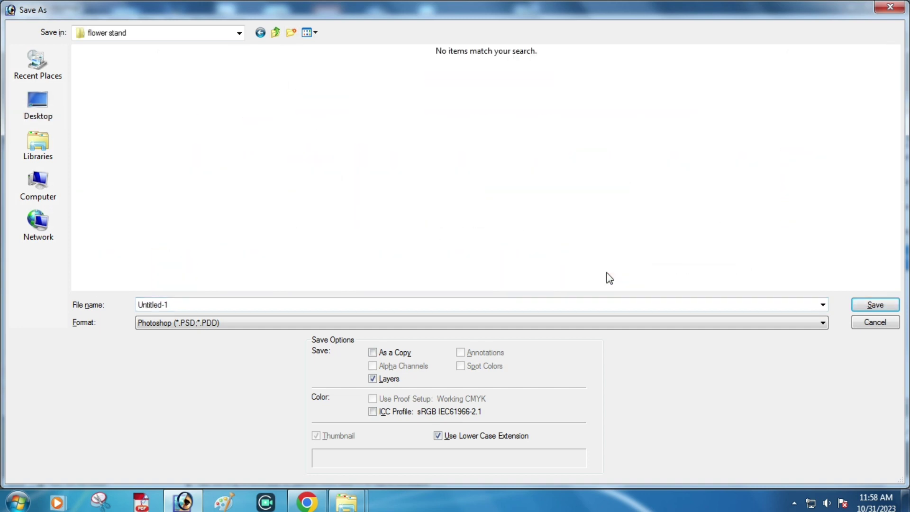
double_click(211, 304)
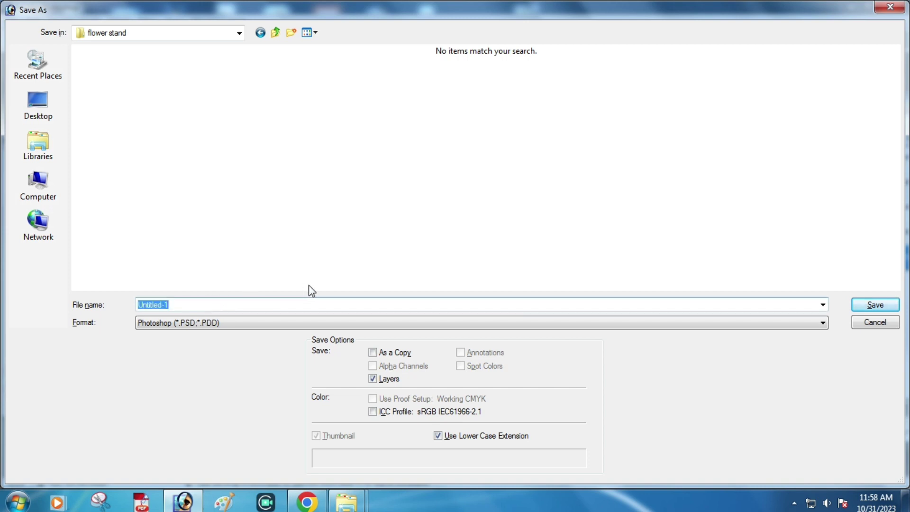
type("1")
left_click(166, 296)
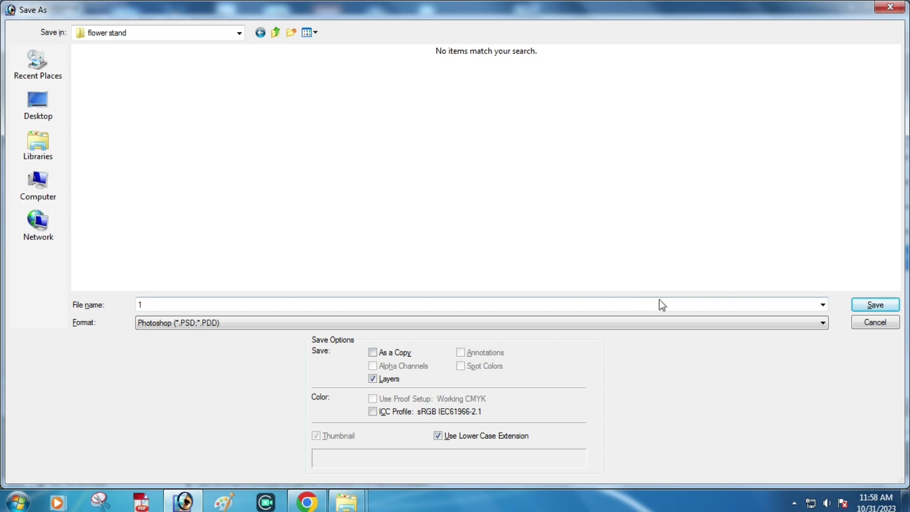
left_click(875, 305)
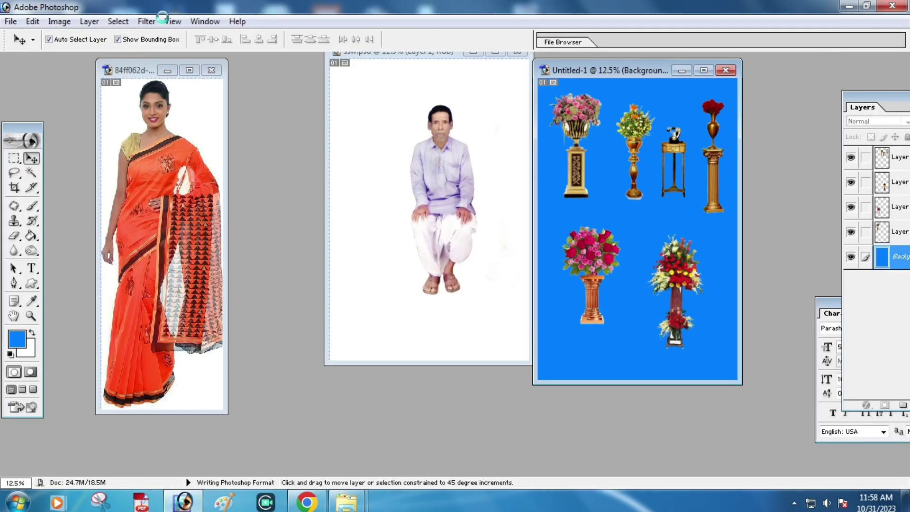
left_click(726, 71)
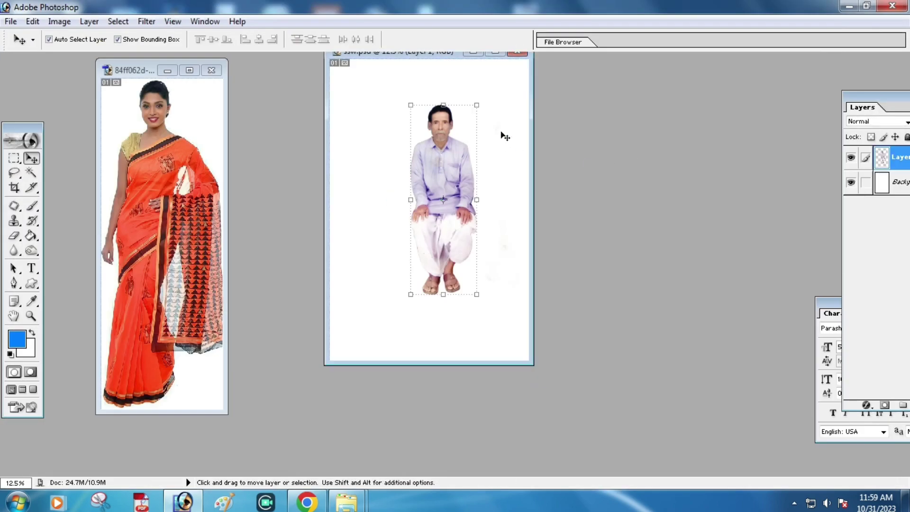
left_click(849, 6)
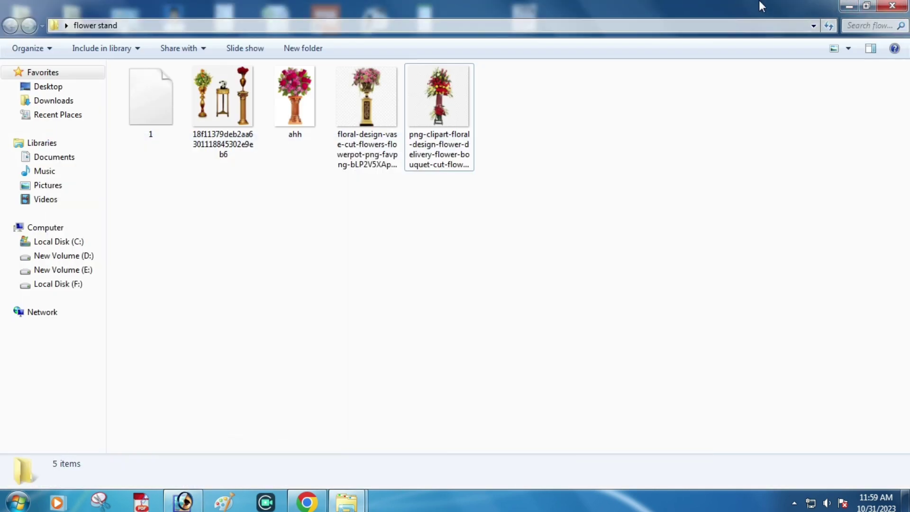
Step: Place the necklesh, Chair and flower stand icons side by side on the desktop's top row
left_click(849, 6)
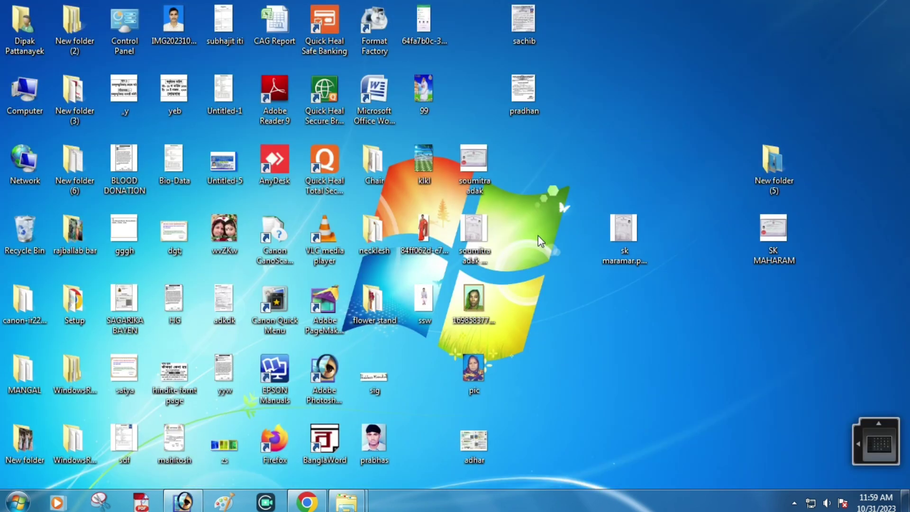
mouse_move(392, 166)
left_mouse_down()
mouse_move(462, 152)
mouse_move(623, 78)
left_mouse_up()
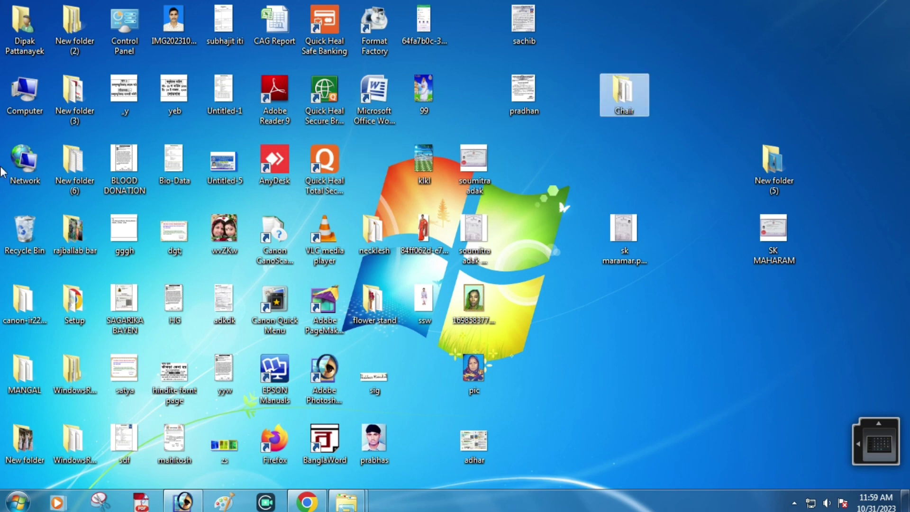
left_click_drag(373, 233, 675, 26)
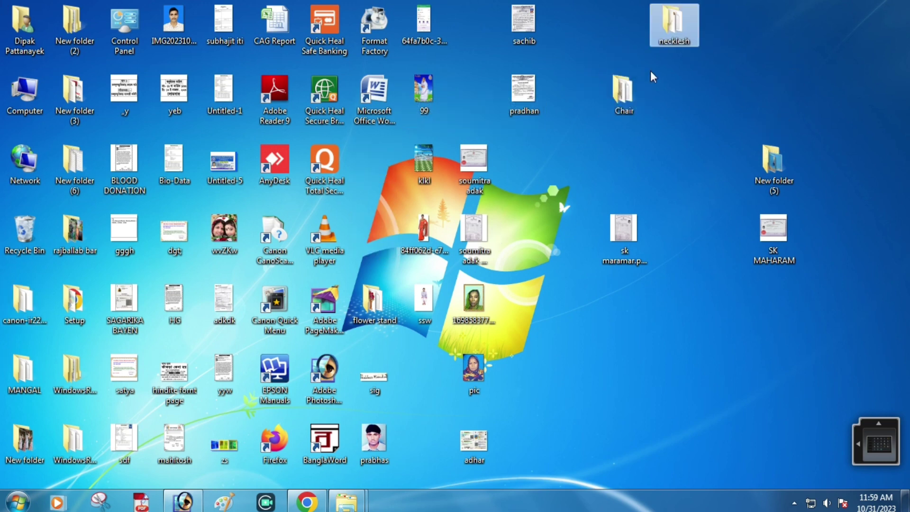
left_click_drag(622, 92, 723, 26)
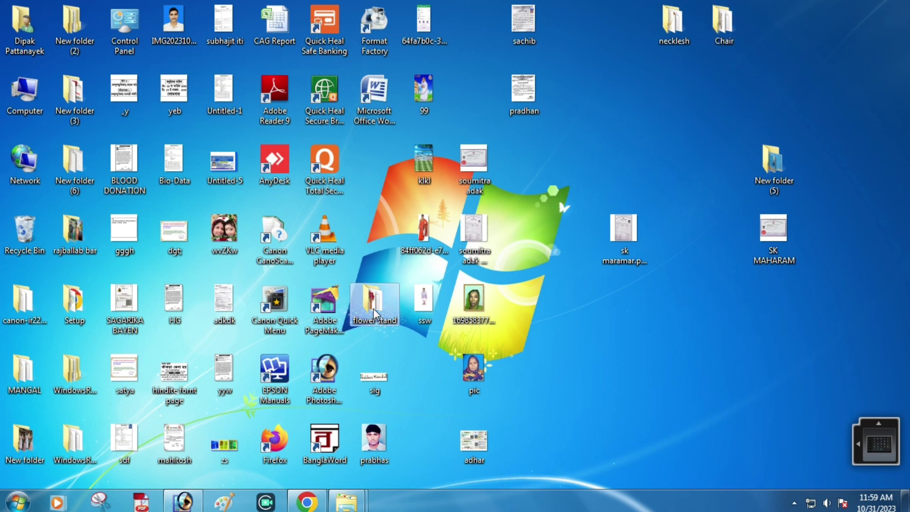
left_click_drag(374, 310, 775, 26)
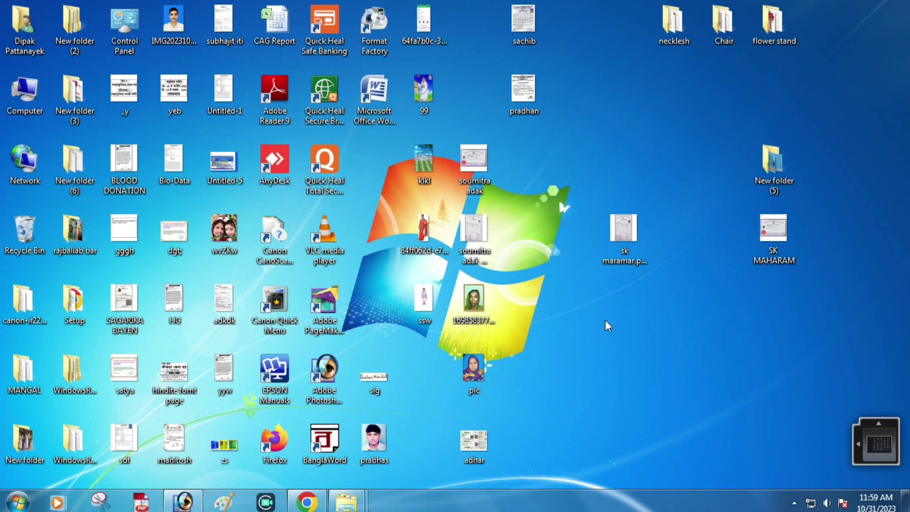
left_click(182, 501)
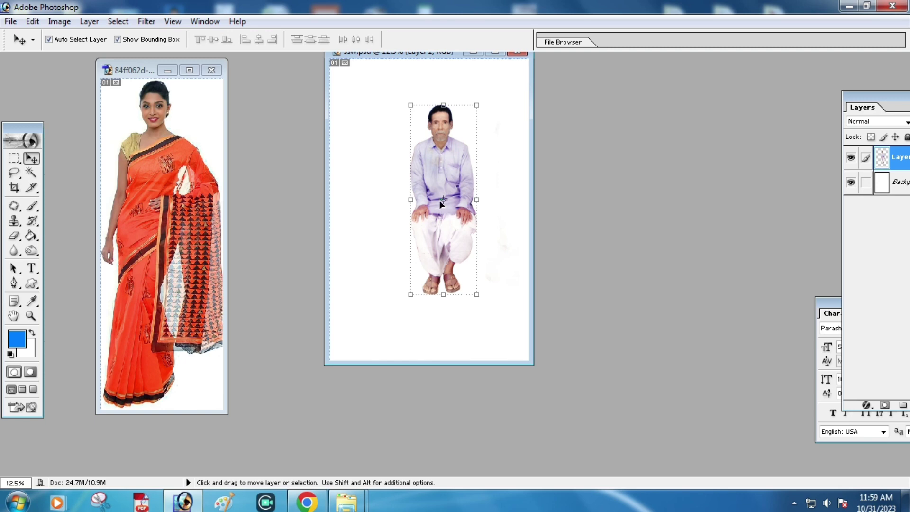
Step: Open the klkl seaside scene from the desktop
left_click_drag(441, 204, 432, 205)
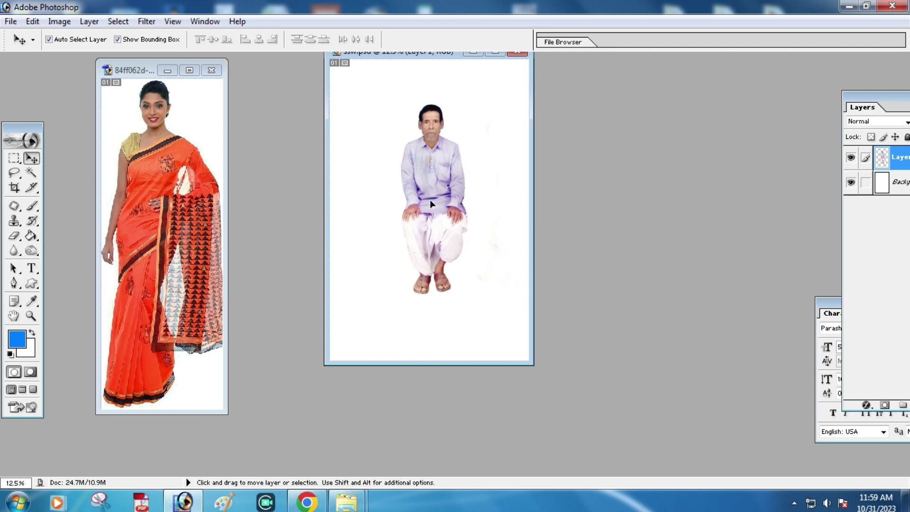
double_click(684, 205)
left_click(42, 109)
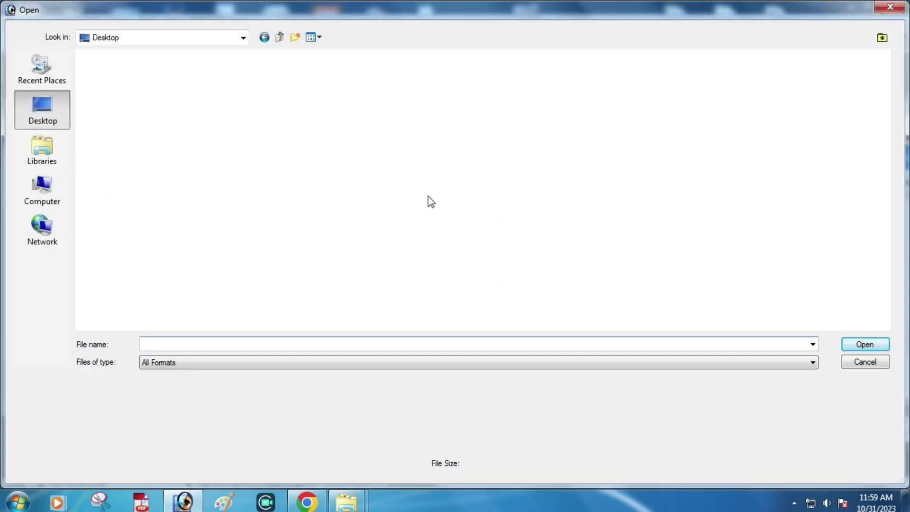
scroll(427, 199, "up", 1)
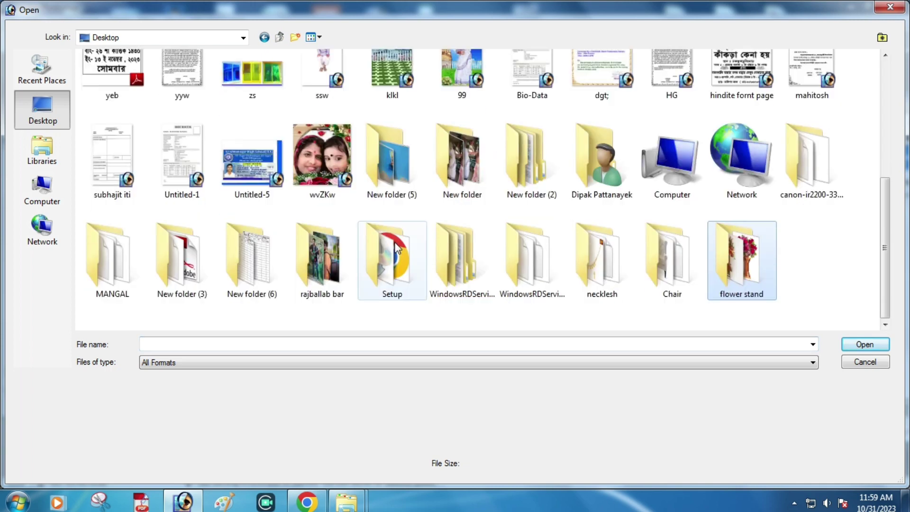
scroll(388, 163, "up", 3)
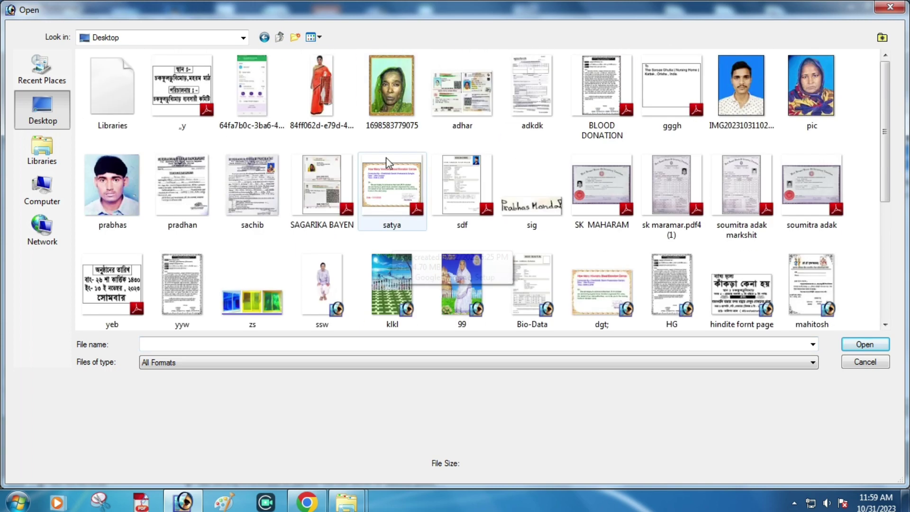
double_click(382, 287)
left_click_drag(228, 150, 635, 66)
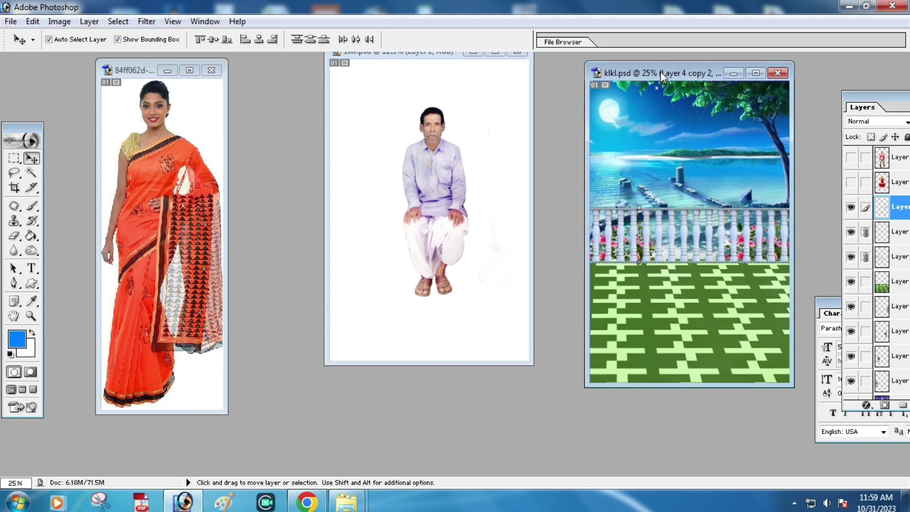
Step: Copy the seated man into klkl, scale him to fit, and layer him above the railing
left_click(668, 312)
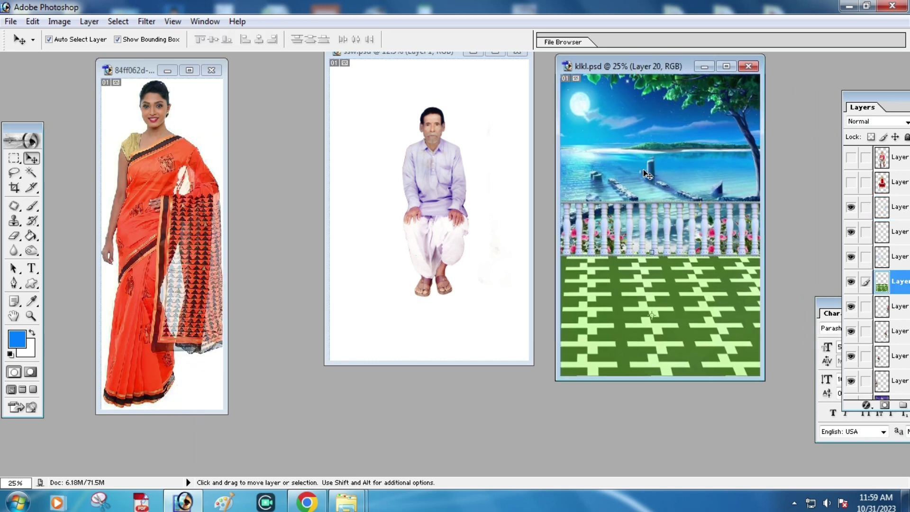
mouse_move(445, 220)
left_mouse_down()
mouse_move(585, 263)
mouse_move(660, 272)
left_mouse_up()
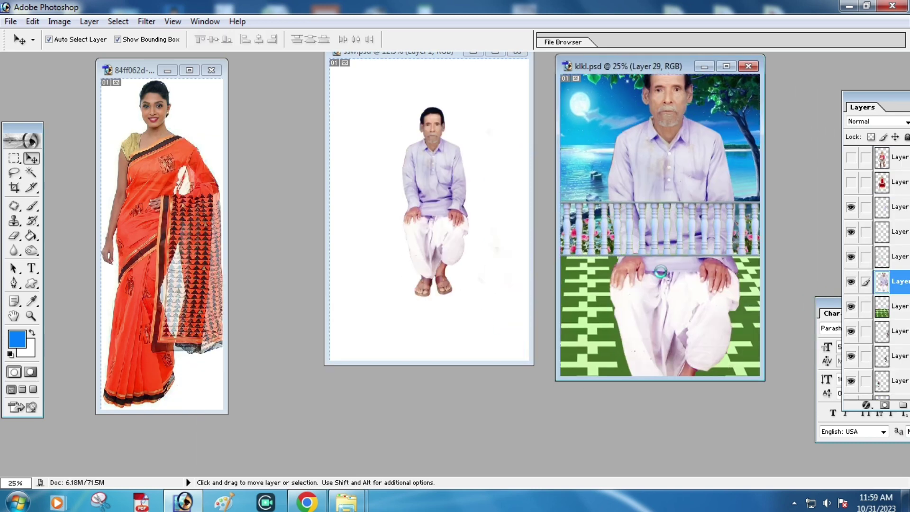
left_click(726, 67)
key("ctrl+t")
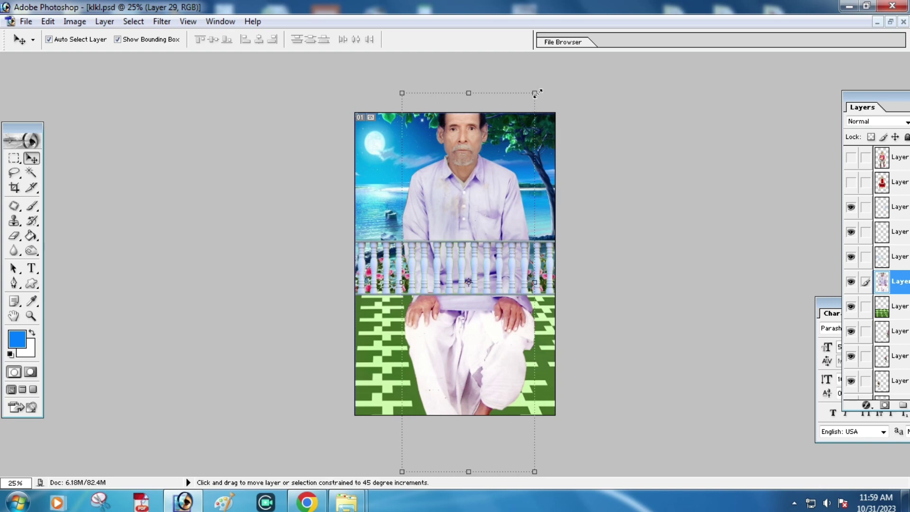
mouse_move(534, 93)
left_mouse_down()
mouse_move(535, 127)
mouse_move(492, 246)
left_mouse_up()
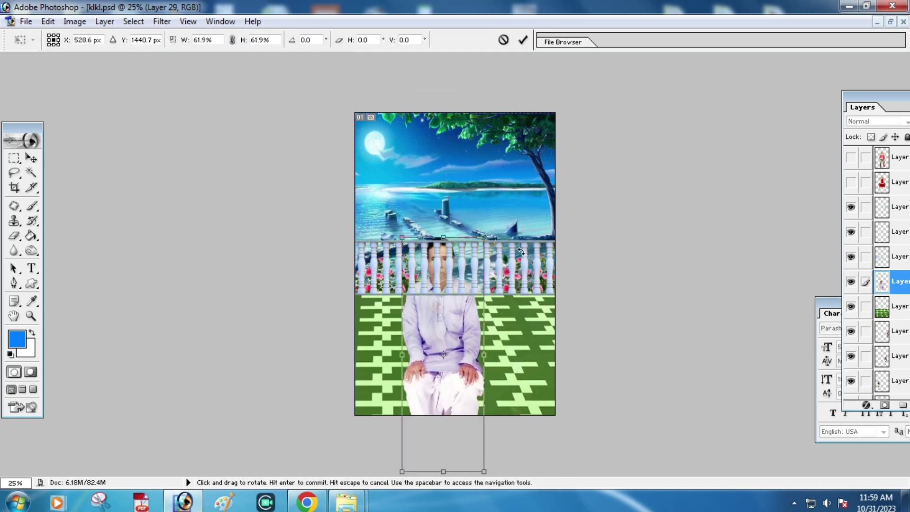
key("Return")
left_click_drag(439, 347, 454, 288)
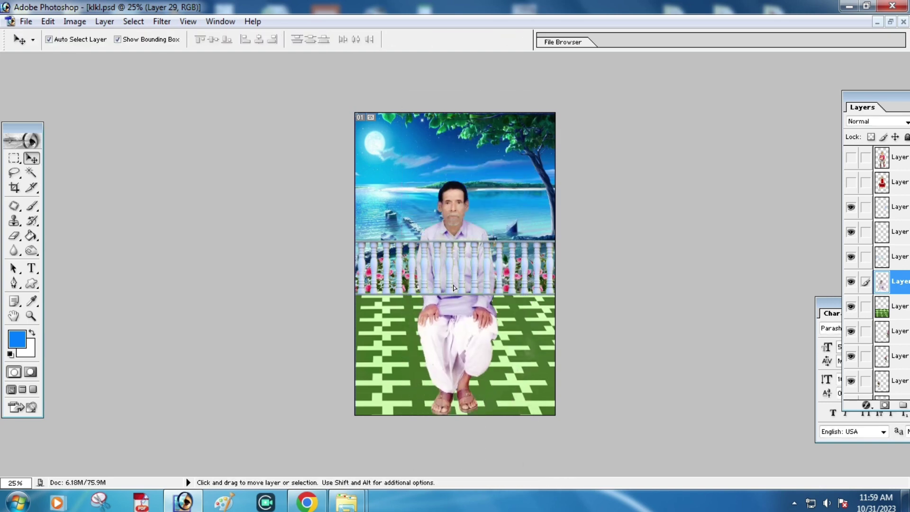
key("shift")
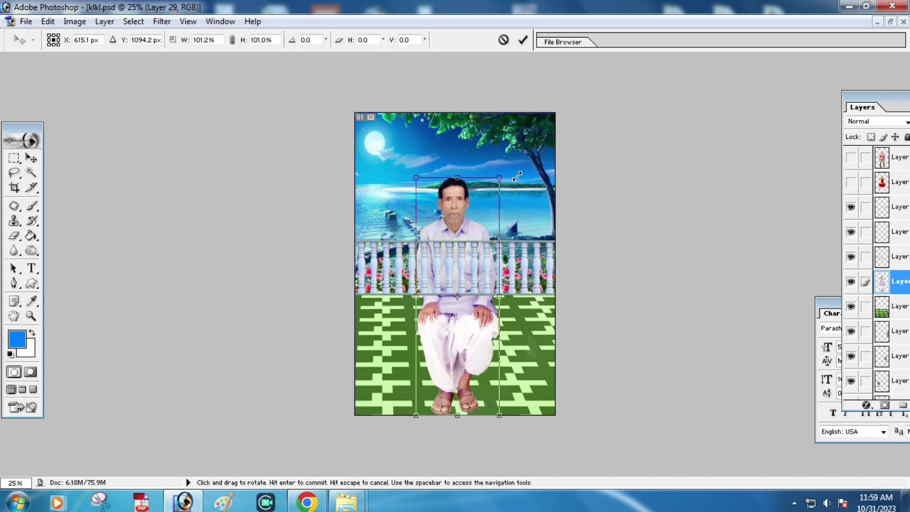
left_click_drag(501, 179, 506, 157)
key("Return")
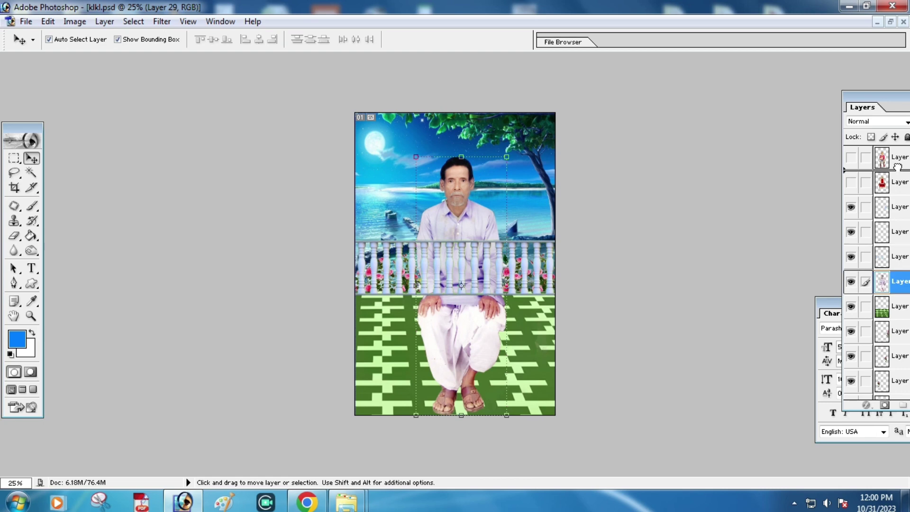
left_click_drag(883, 284, 898, 171)
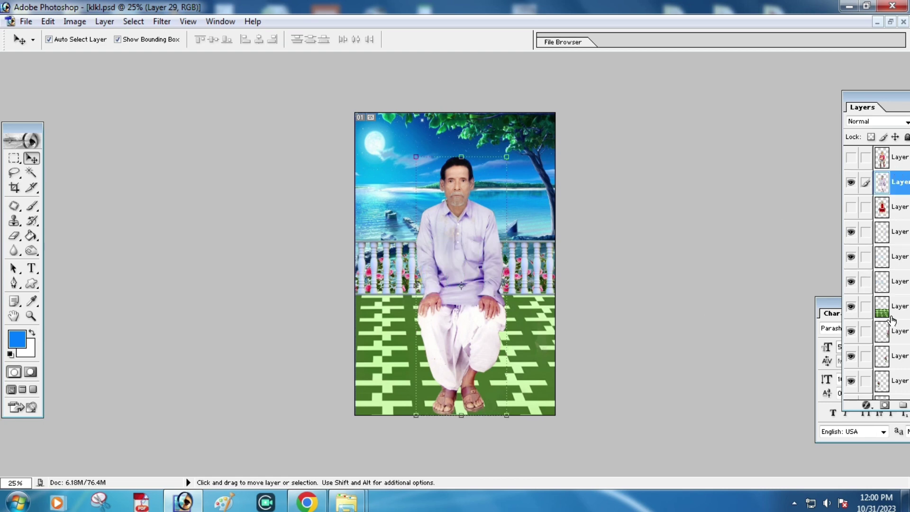
left_click(890, 21)
Step: Copy the red throne into klkl behind the man and stretch it slightly taller
mouse_move(304, 388)
left_mouse_down()
mouse_move(602, 296)
mouse_move(655, 244)
left_mouse_up()
left_click_drag(661, 233, 660, 231)
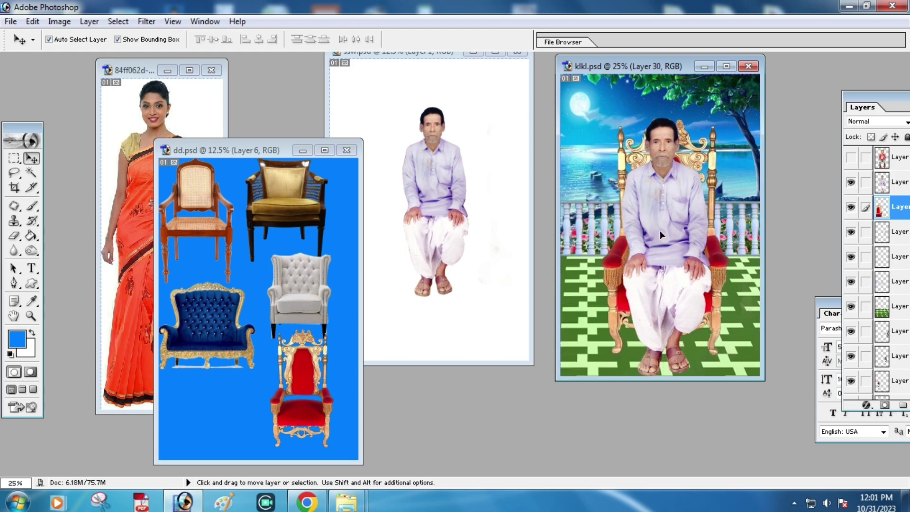
left_click(726, 66)
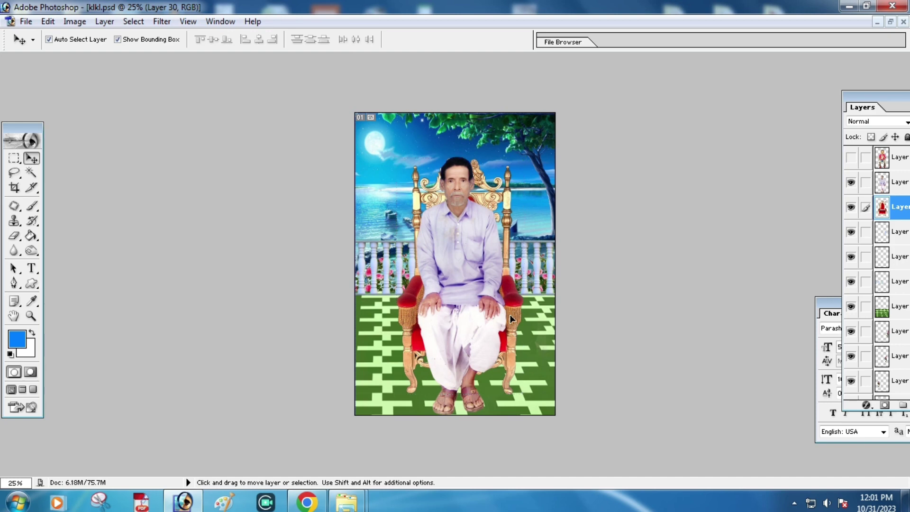
key("ctrl+t")
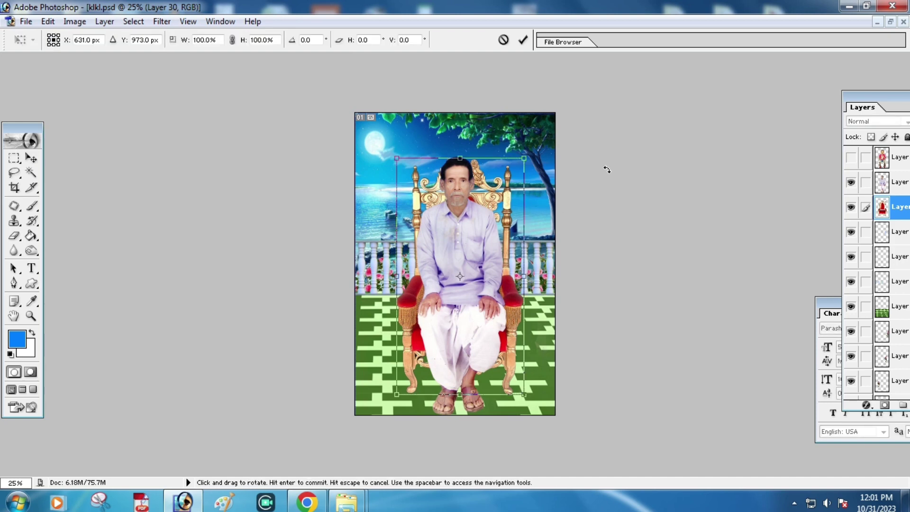
key("Return")
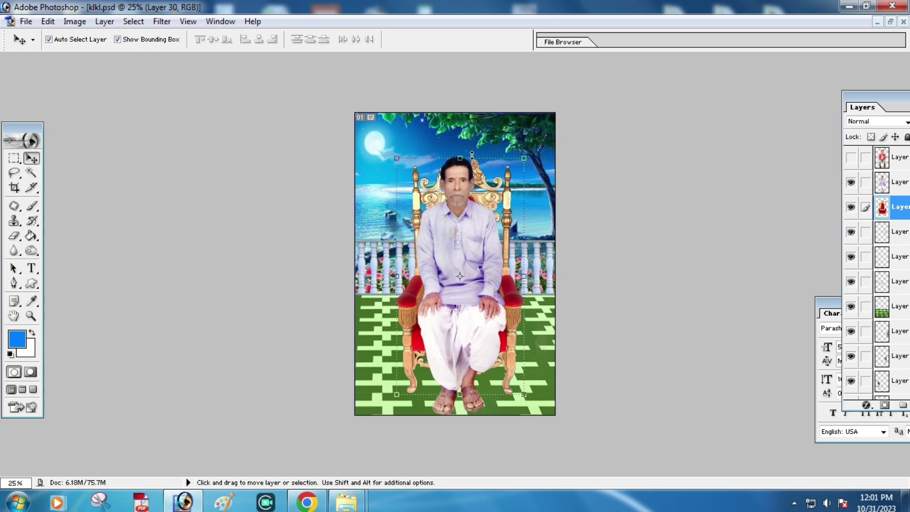
left_click_drag(473, 154, 472, 146)
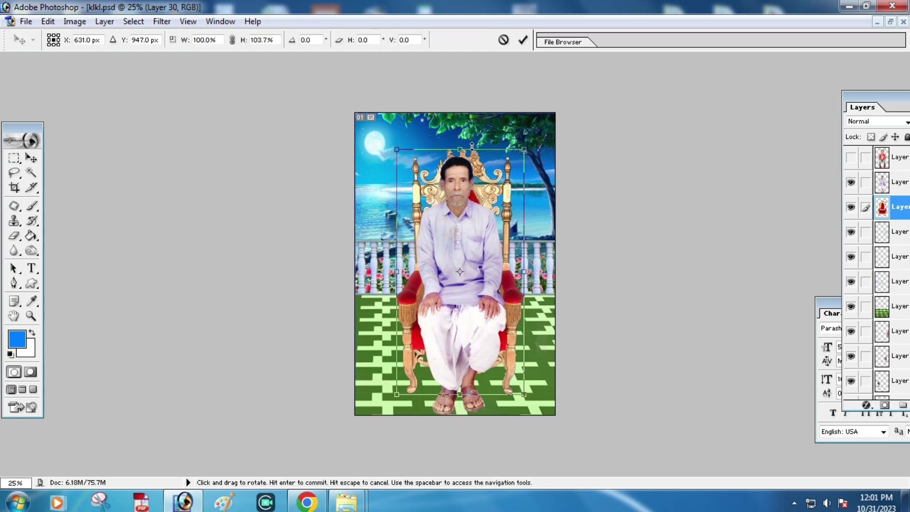
key("Return")
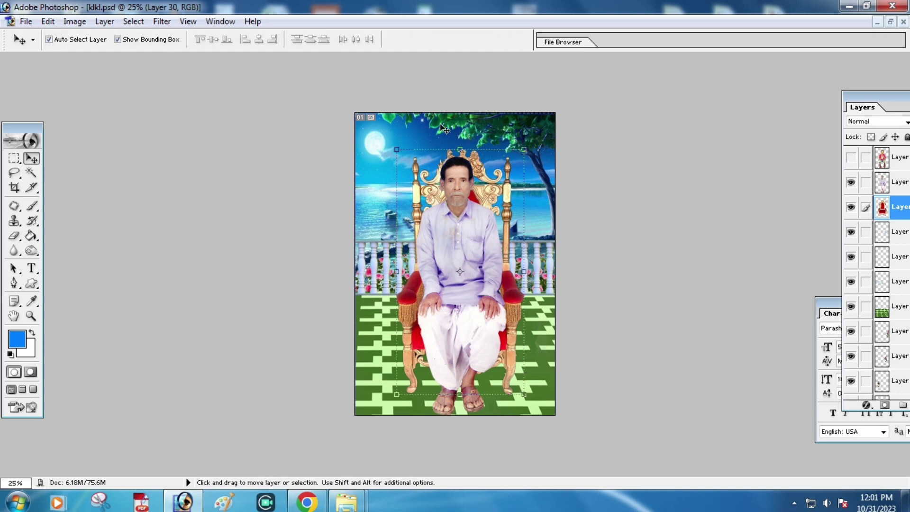
Step: Shrink the man and chair from the top-right, move them up and right, and float the documents
left_click(443, 127)
left_click(536, 375)
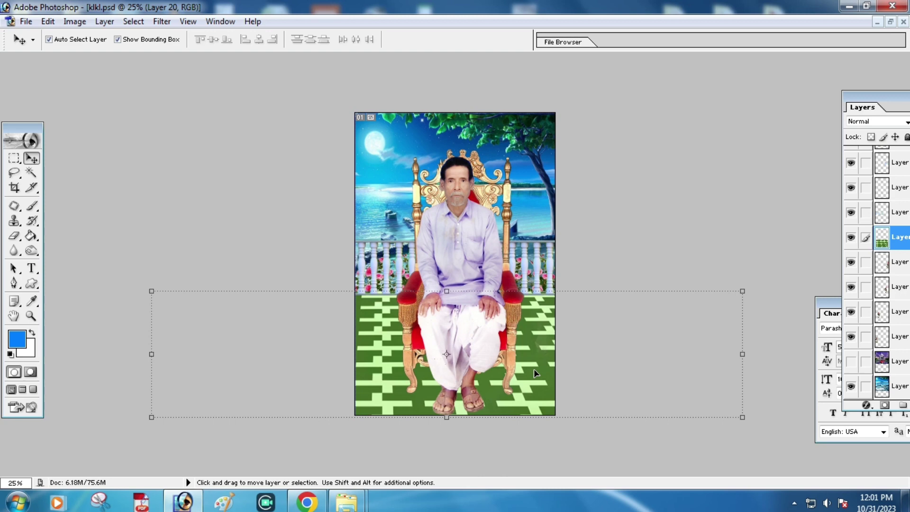
left_click(510, 375)
key("ctrl+t")
left_click_drag(526, 150, 508, 180)
key("Return")
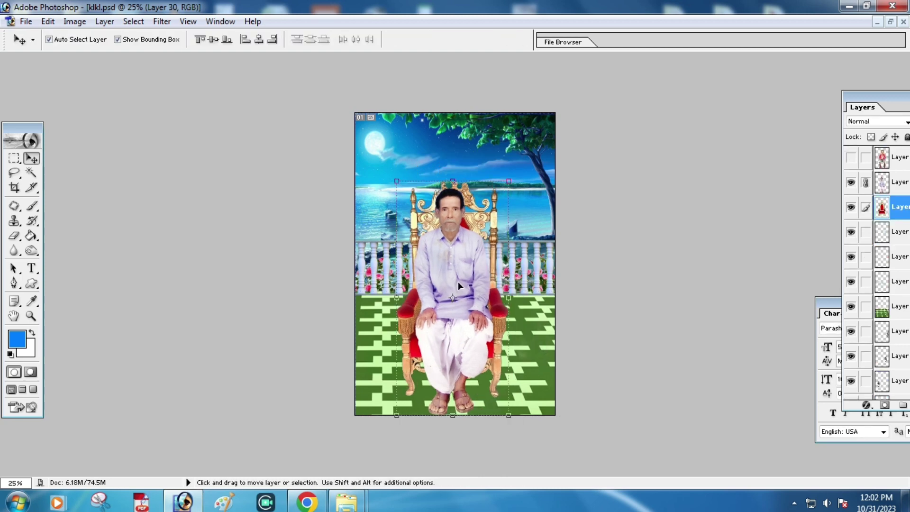
left_click_drag(457, 281, 468, 268)
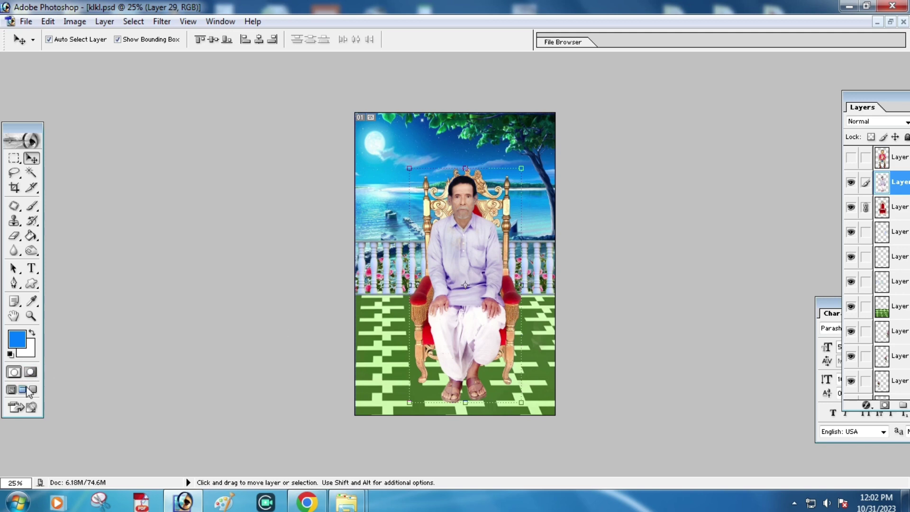
left_click(11, 389)
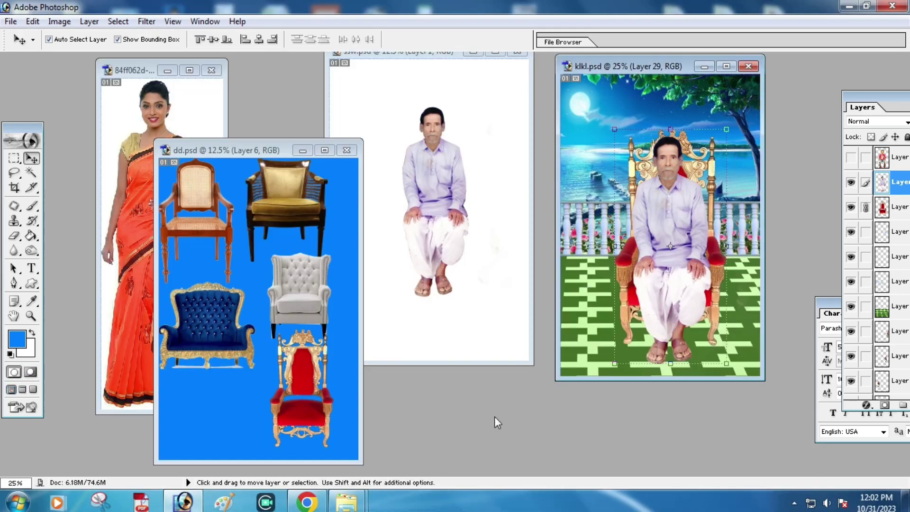
Step: Close dd.psd without saving and open 1.psd from the Desktop's flower stand folder
left_click(346, 150)
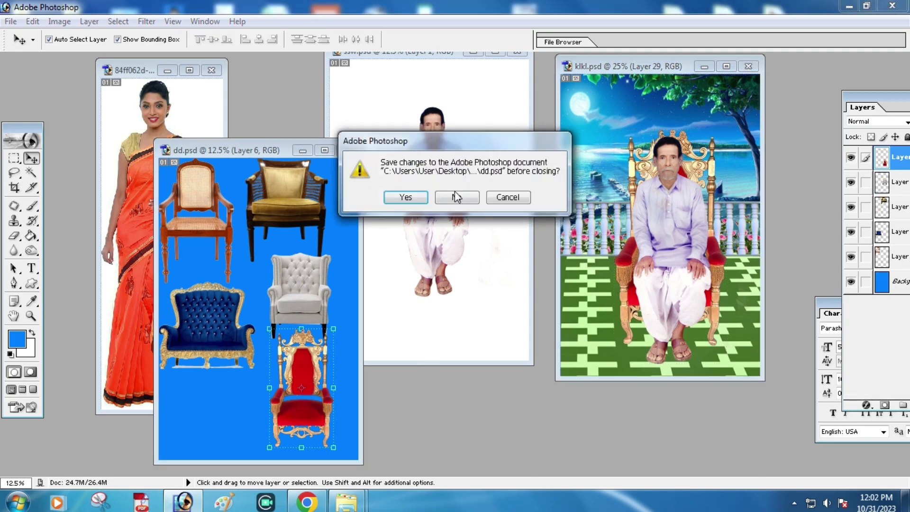
left_click(406, 197)
double_click(420, 384)
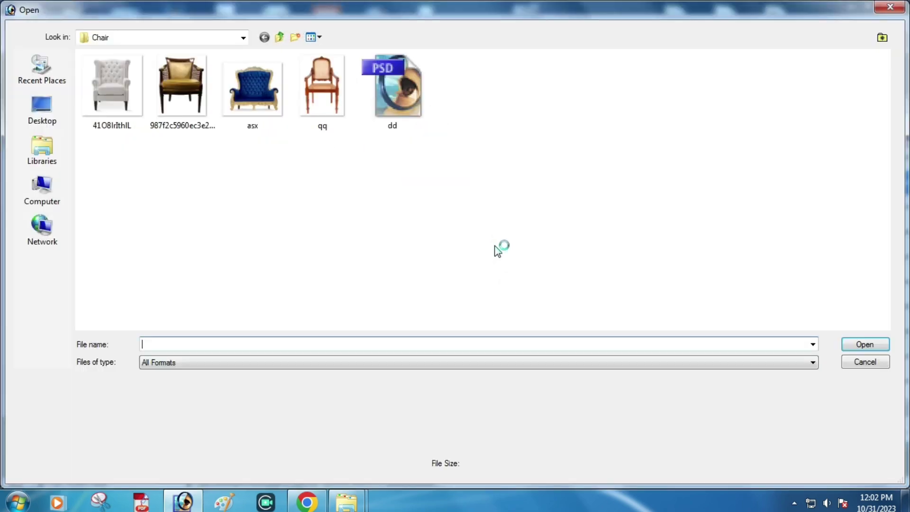
left_click(280, 37)
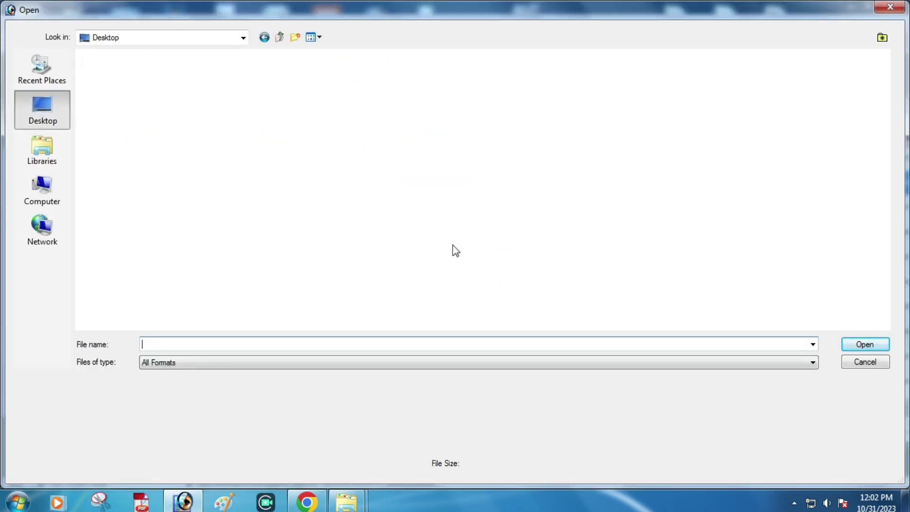
left_click(474, 270)
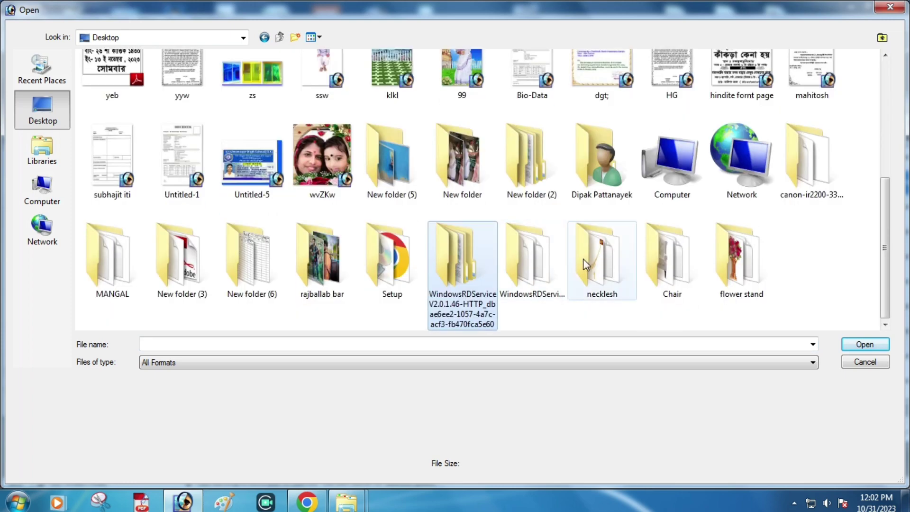
double_click(722, 269)
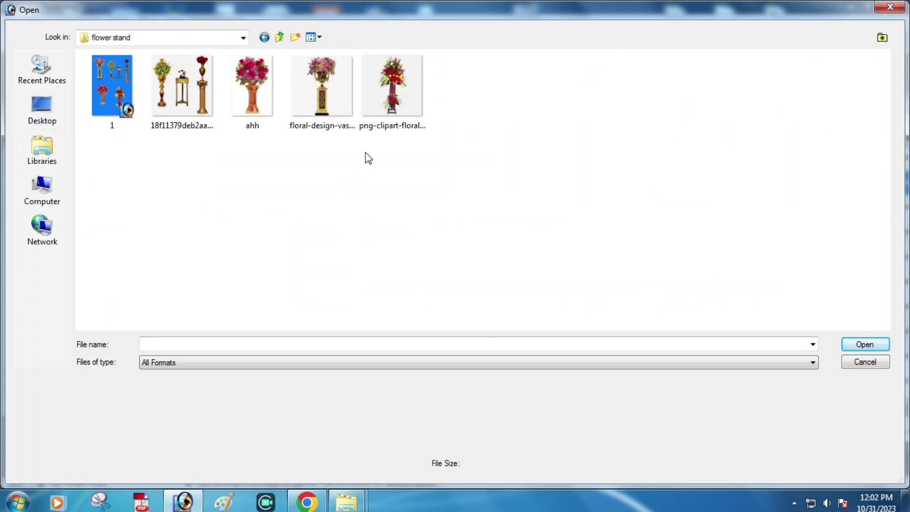
left_click(118, 95)
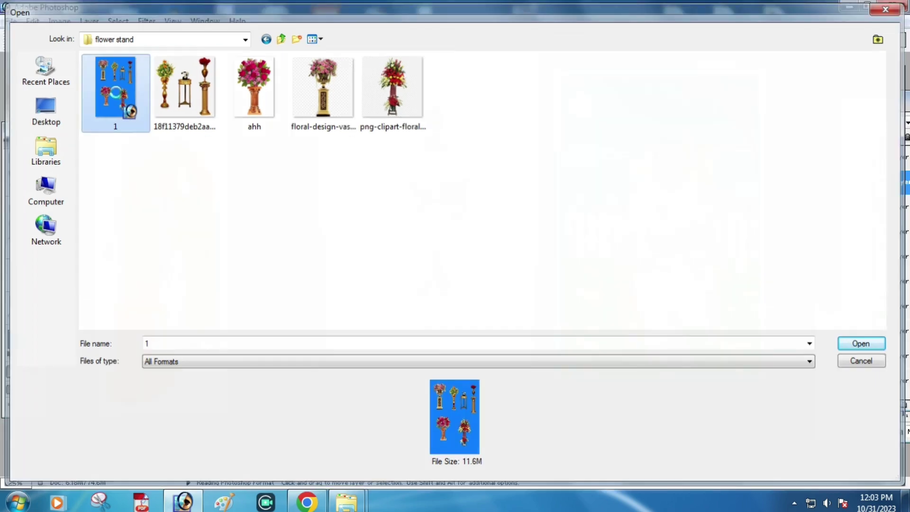
double_click(145, 128)
left_click_drag(238, 150, 274, 98)
left_click(287, 161)
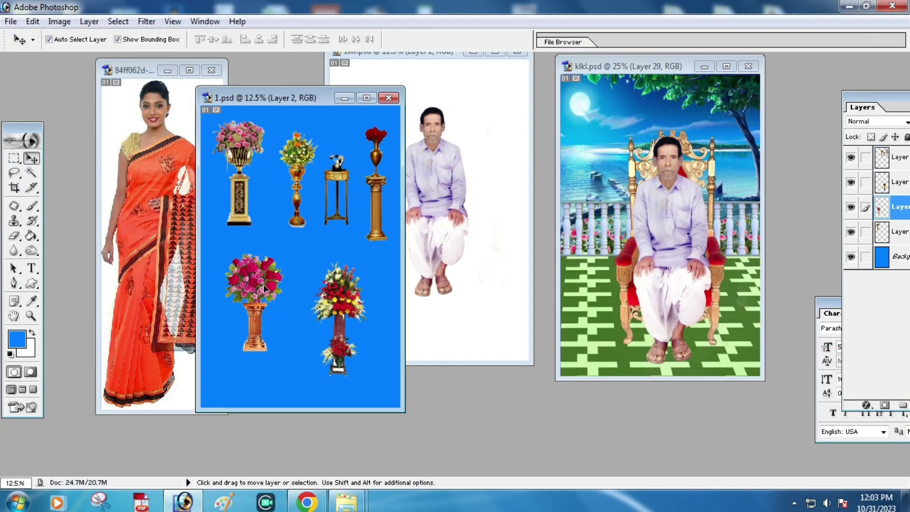
Step: Try a small, stretched rose-vase stand in the composite, then undo it
mouse_move(254, 286)
left_mouse_down()
mouse_move(619, 298)
mouse_move(610, 219)
left_mouse_up()
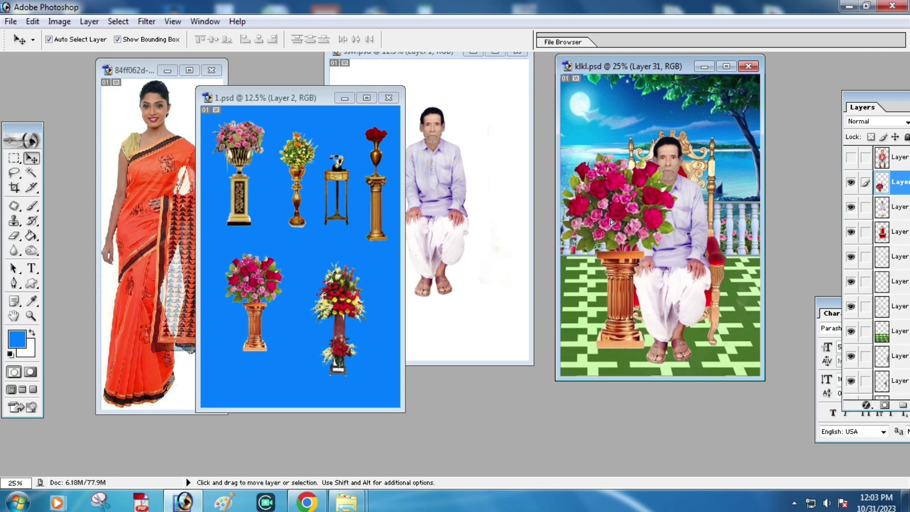
key("ctrl+t")
left_click_drag(678, 156, 601, 281)
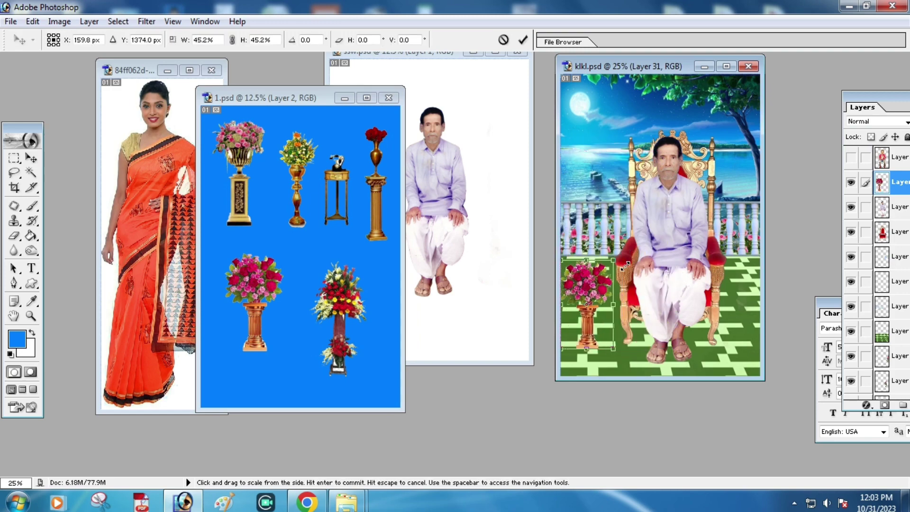
key("Return")
left_click_drag(581, 311, 587, 324)
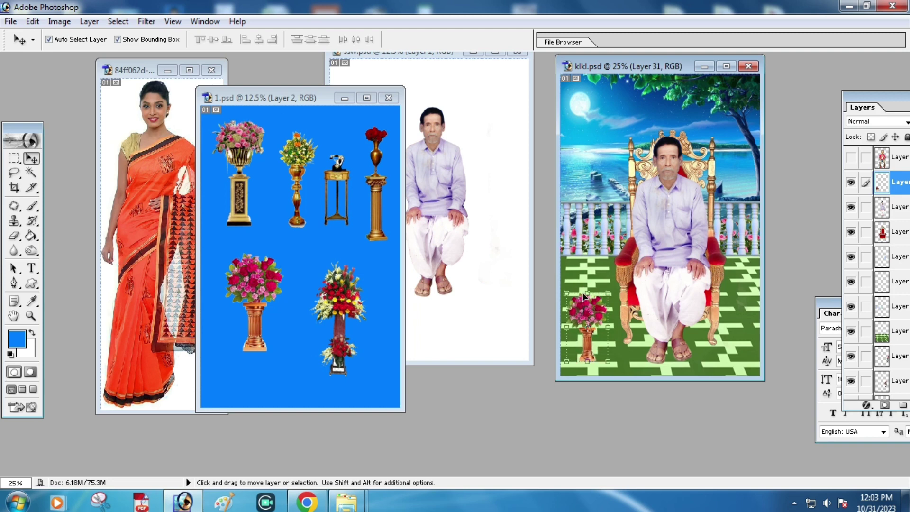
key("ctrl+t")
left_click_drag(587, 291, 583, 274)
key("Return")
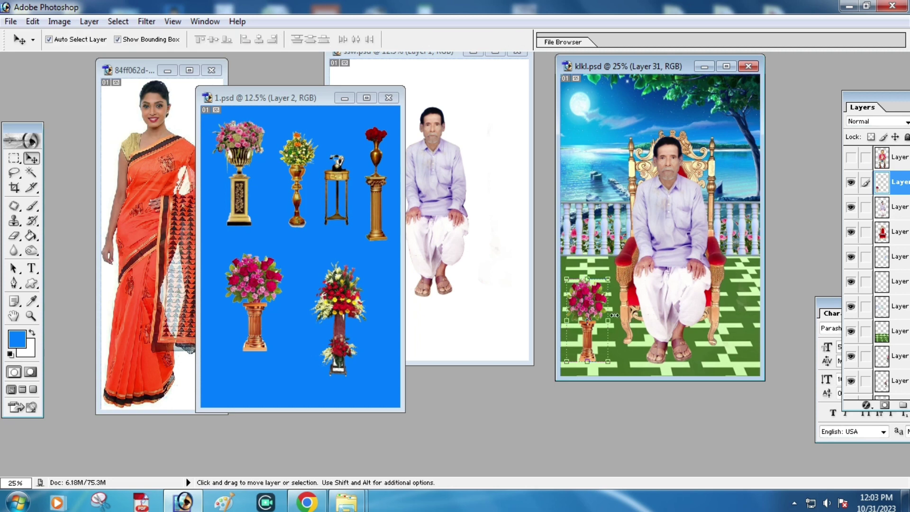
key("ctrl+alt+z")
key("ctrl+alt+z")
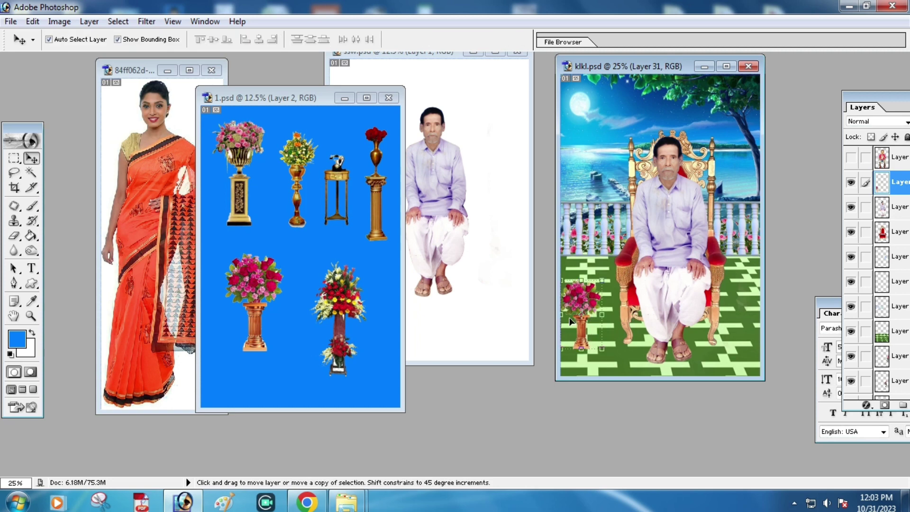
key("ctrl+alt+z")
key("ctrl+alt+z")
key("ctrl+alt+z")
Step: Add the top-left pillar vase at about 57% at lower left, with a copy on the right
left_click(302, 173)
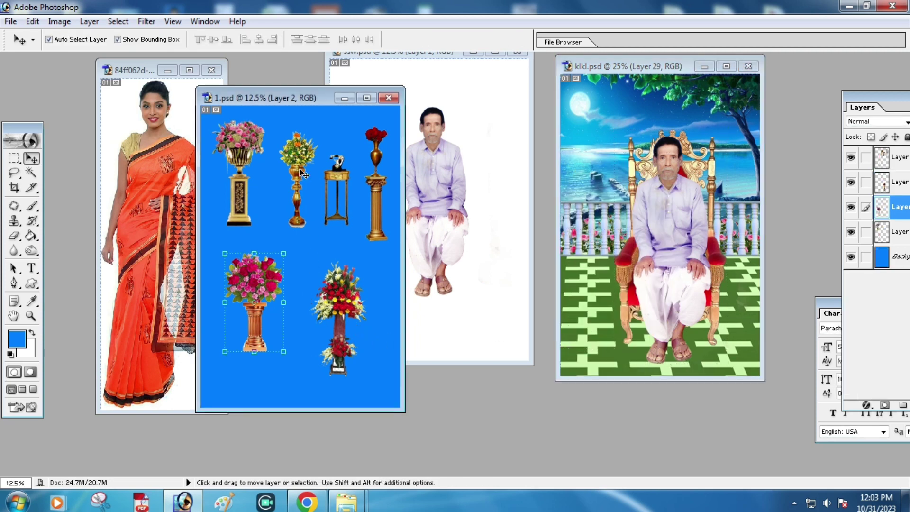
mouse_move(239, 156)
left_mouse_down()
mouse_move(618, 261)
mouse_move(603, 294)
mouse_move(598, 219)
left_mouse_up()
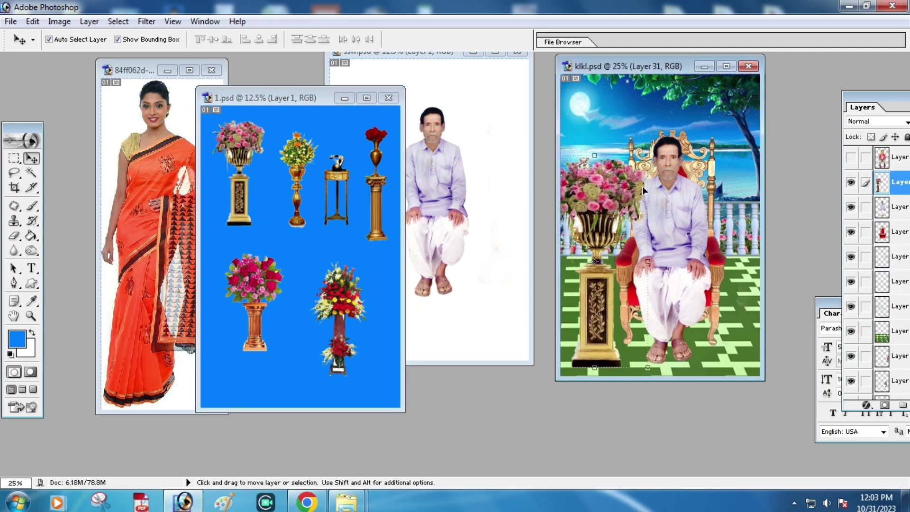
left_click_drag(651, 155, 614, 246)
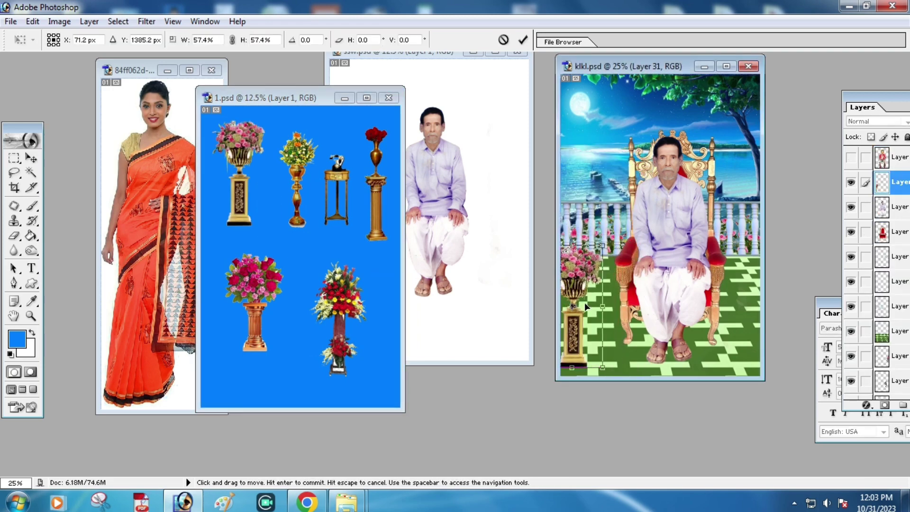
key("Return")
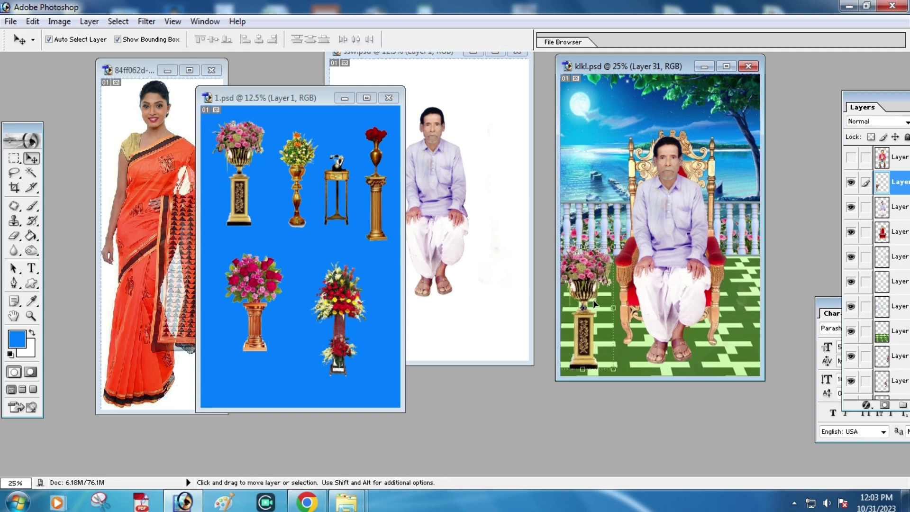
left_click(652, 300)
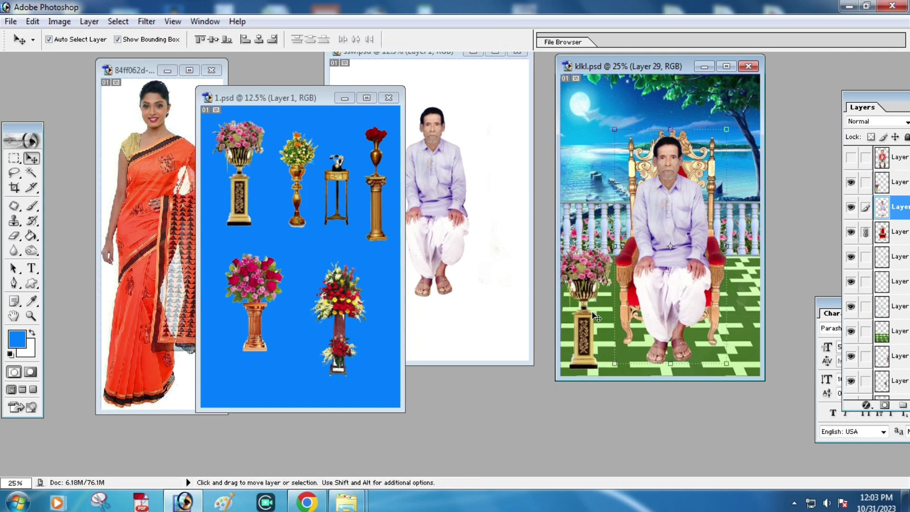
left_click(579, 287)
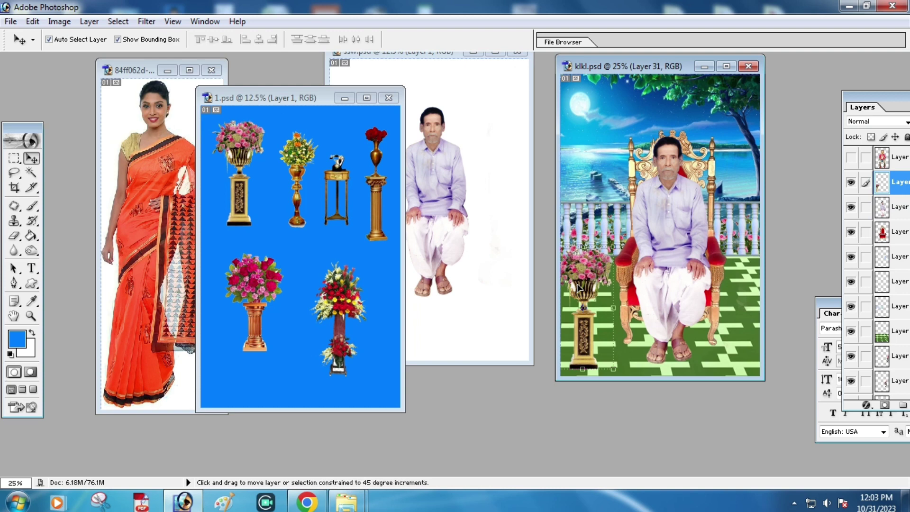
left_click_drag(579, 288, 732, 290)
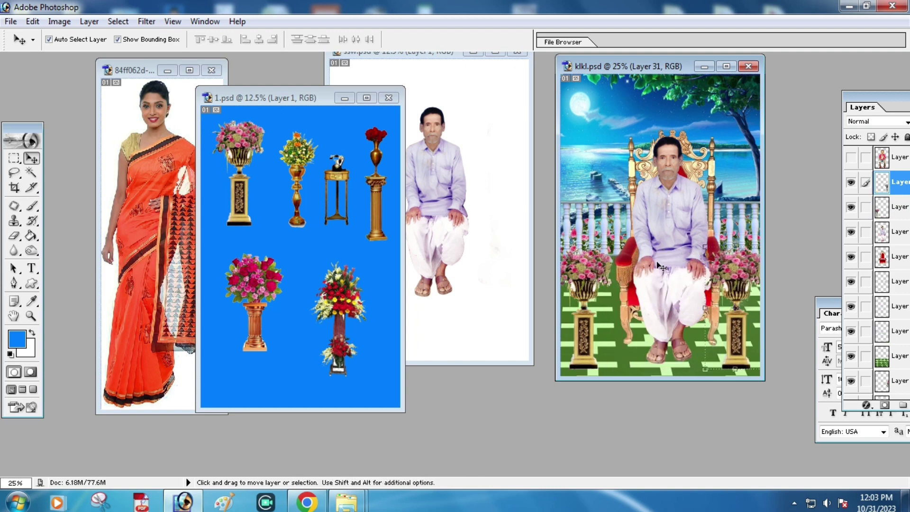
Step: Shift and transform the man and chair, maximize klkl.psd, then undo recent changes
left_click_drag(657, 260, 647, 260)
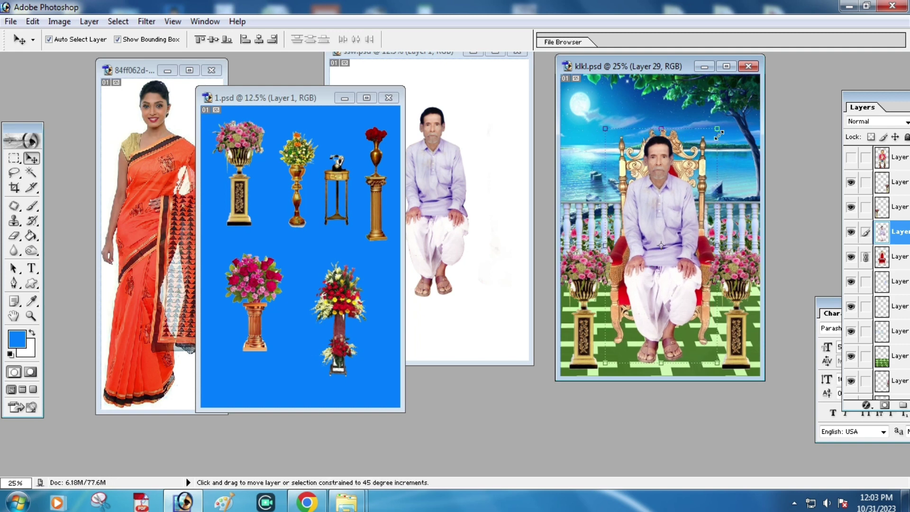
key("ctrl+t")
left_click_drag(659, 242, 664, 229)
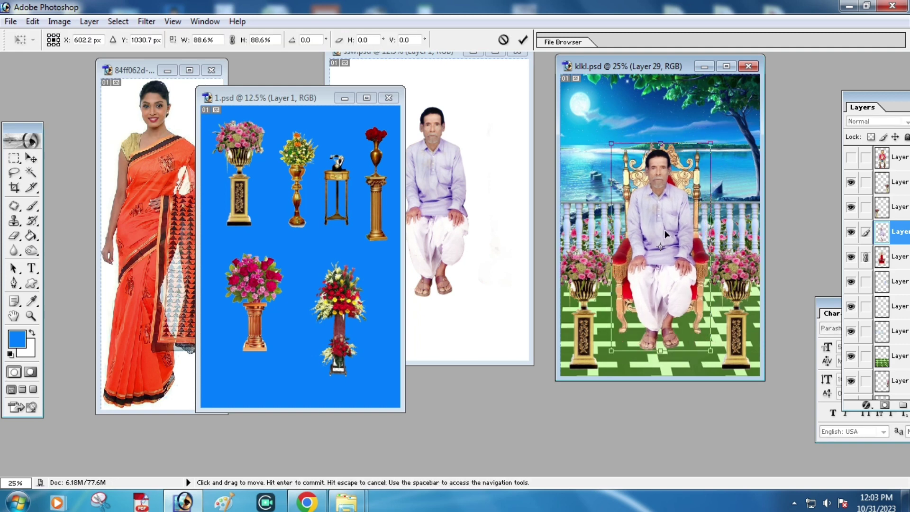
key("Return")
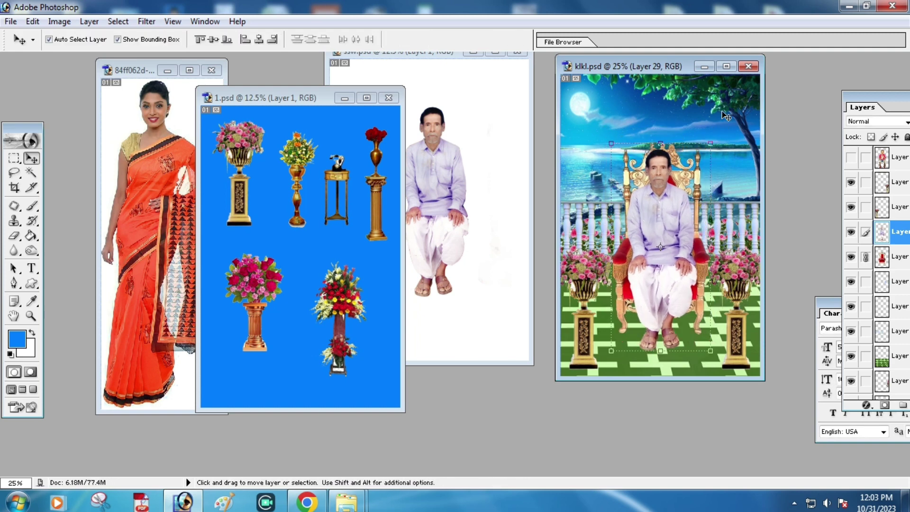
left_click(725, 67)
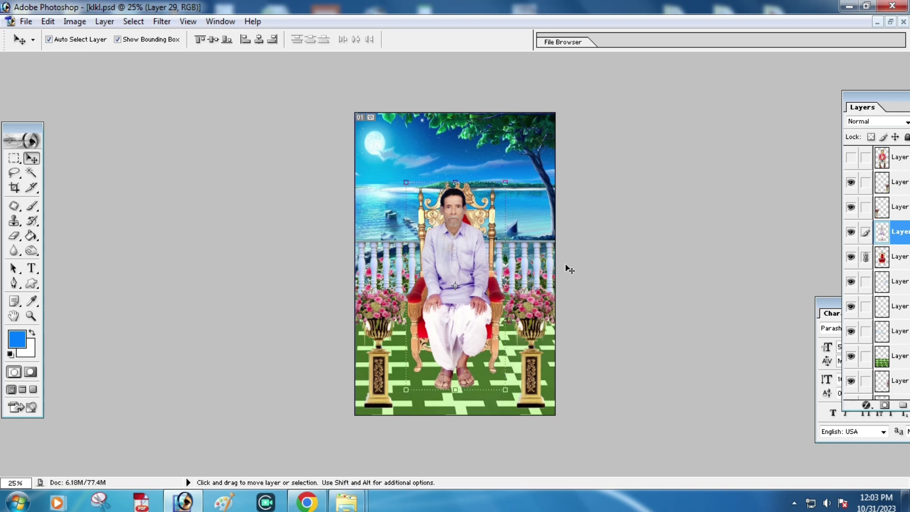
key("ctrl+alt+z")
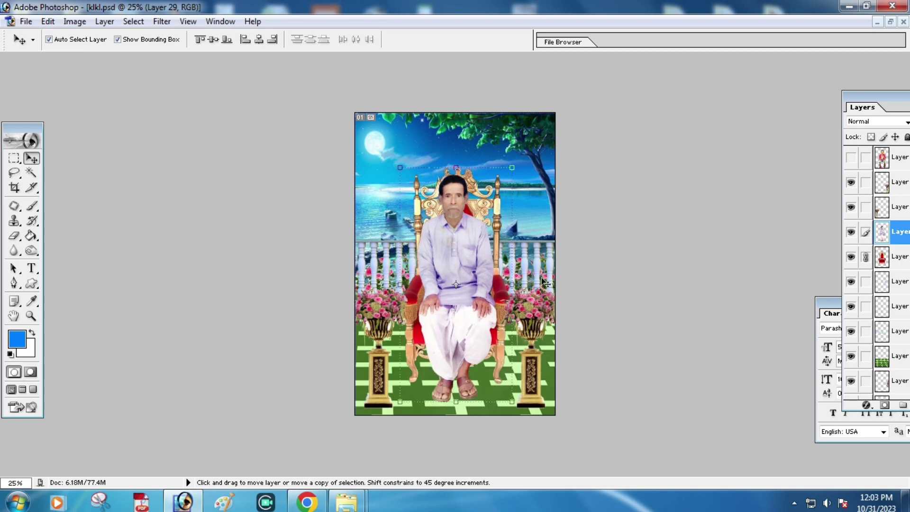
key("ctrl+alt+z")
key("ctrl+alt+z")
key("ctrl+alt+z")
key("ctrl+alt+z")
key("ctrl+alt+z")
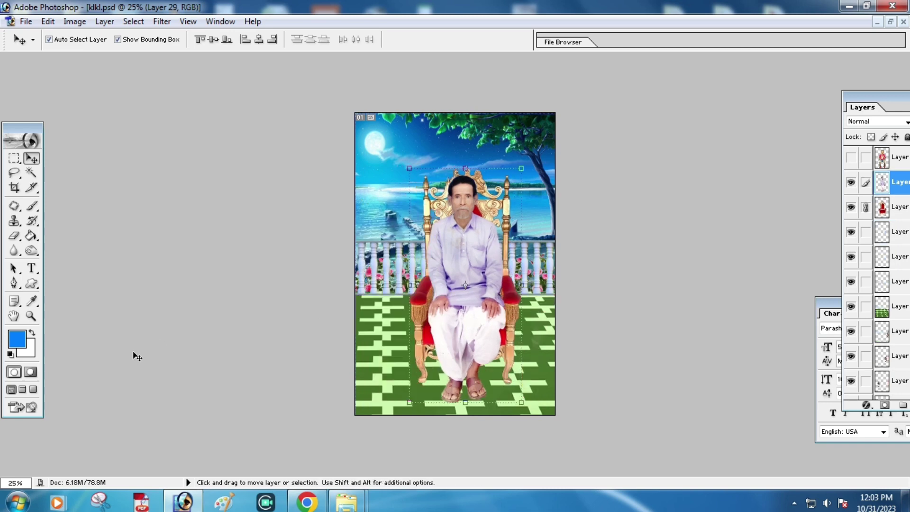
Step: Float the document windows and switch between klkl.psd and the flower-stand image
left_click(22, 389)
left_click(289, 236)
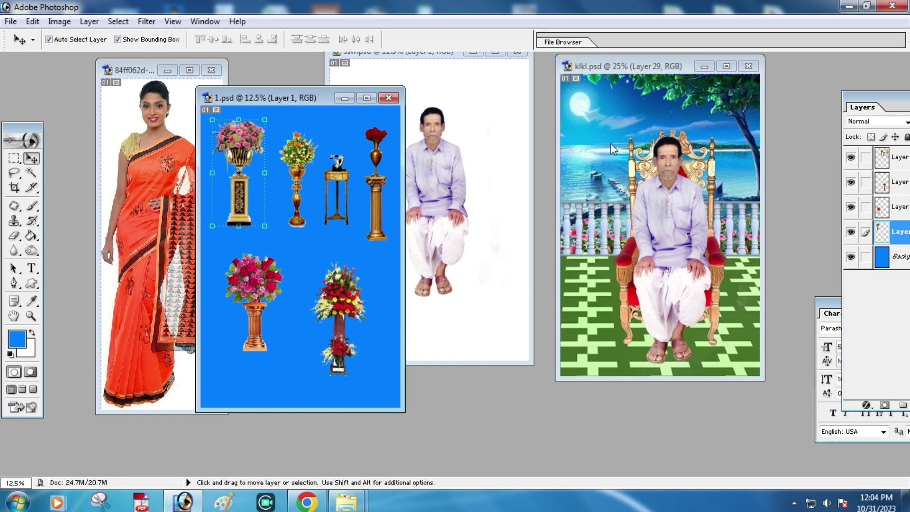
left_click(713, 279)
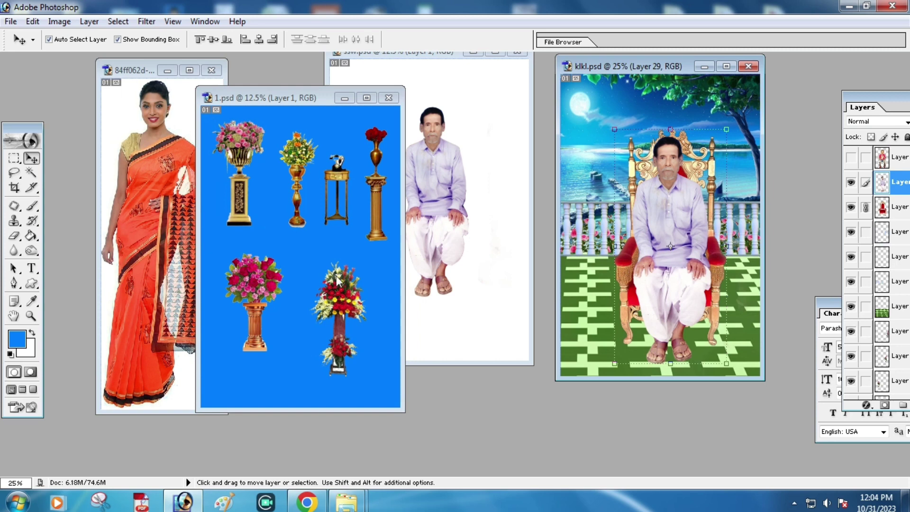
left_click(324, 290)
Step: Delete Layer 29 with the seated man and throne, then bring the saree photo forward
left_click(662, 316)
key("ctrl+t")
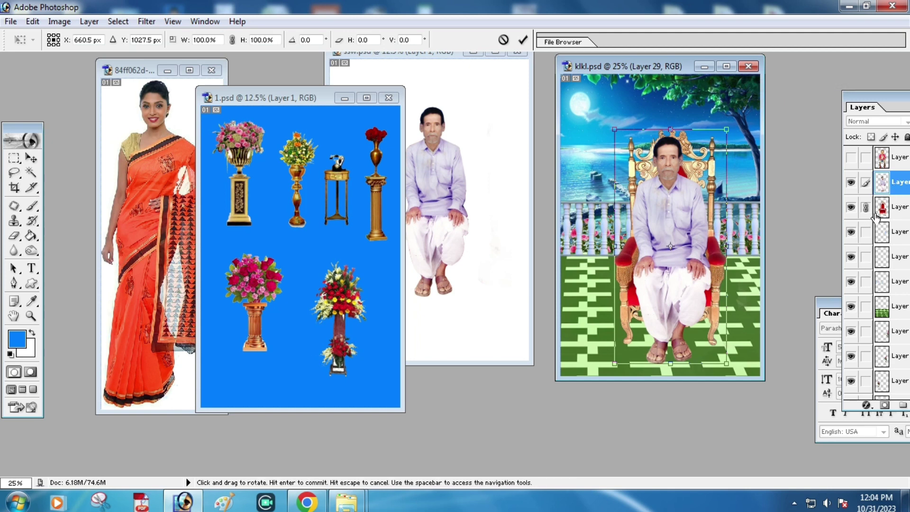
key("Return")
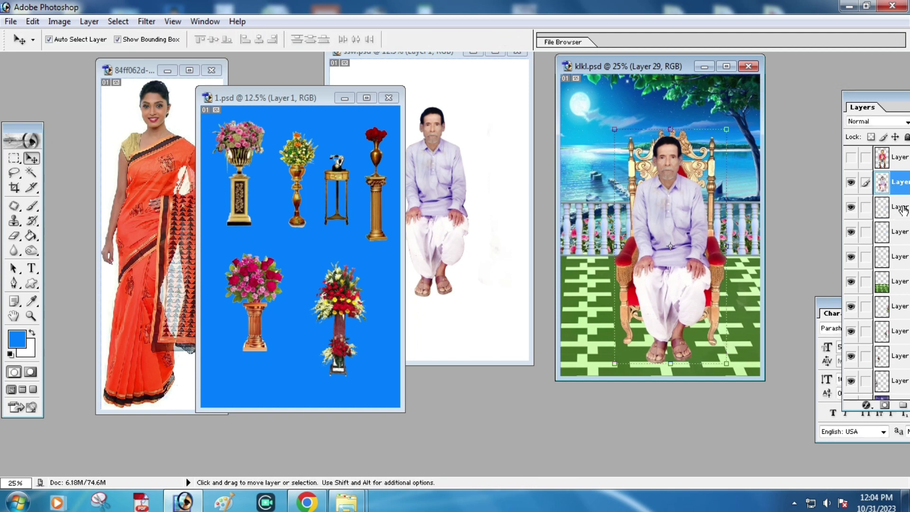
right_click(902, 209)
left_click(801, 247)
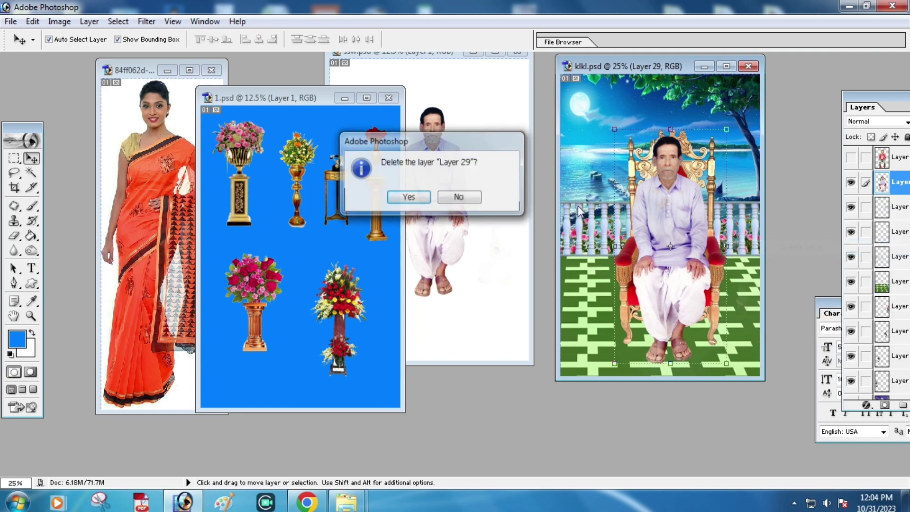
left_click(409, 197)
left_click(201, 212)
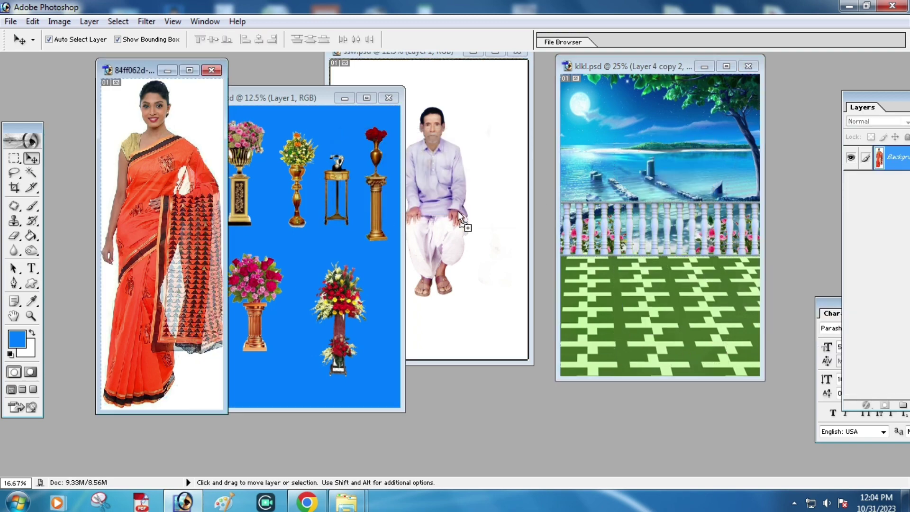
Step: Drag the saree woman into klkl.psd and scale her down to about 60%
left_click_drag(458, 212, 640, 218)
left_click(726, 65)
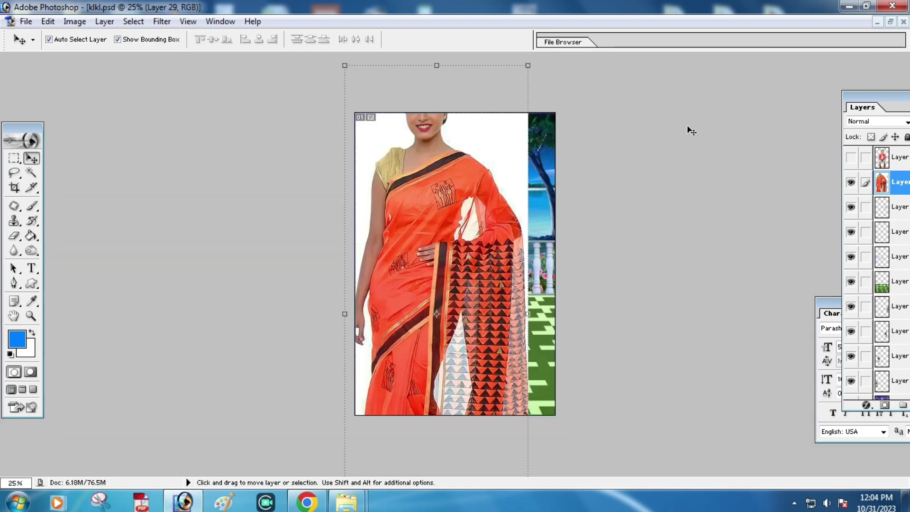
left_click_drag(478, 215, 527, 218)
mouse_move(580, 68)
left_mouse_down()
mouse_move(521, 128)
mouse_move(498, 194)
left_mouse_up()
key("Return")
Step: Reposition the woman higher in the scene and widen her slightly
mouse_move(432, 289)
left_mouse_down()
mouse_move(460, 243)
mouse_move(459, 262)
left_mouse_up()
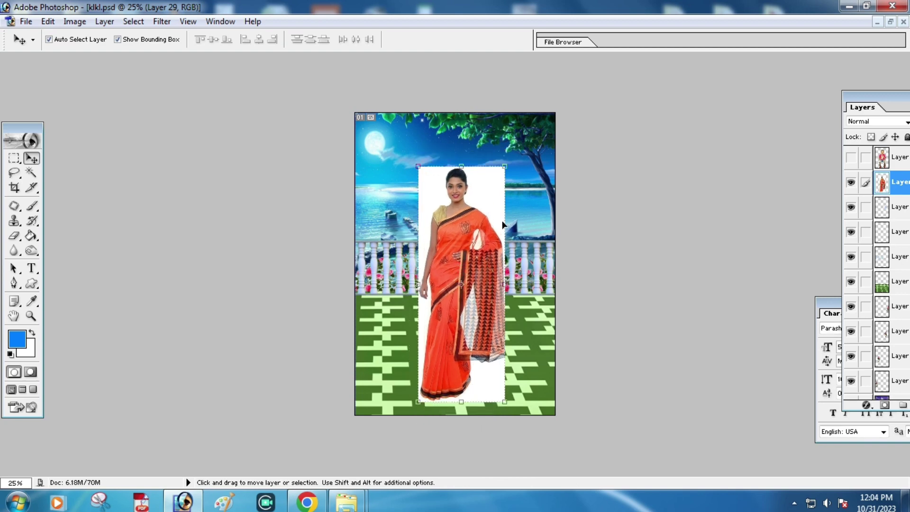
key("ctrl+t")
left_click_drag(508, 194, 521, 126)
key("Return")
key("Return")
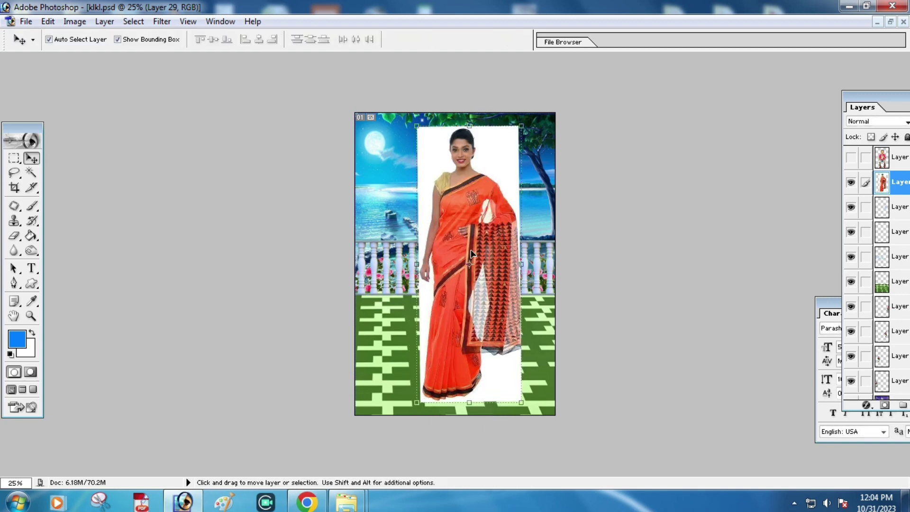
left_click_drag(471, 254, 464, 260)
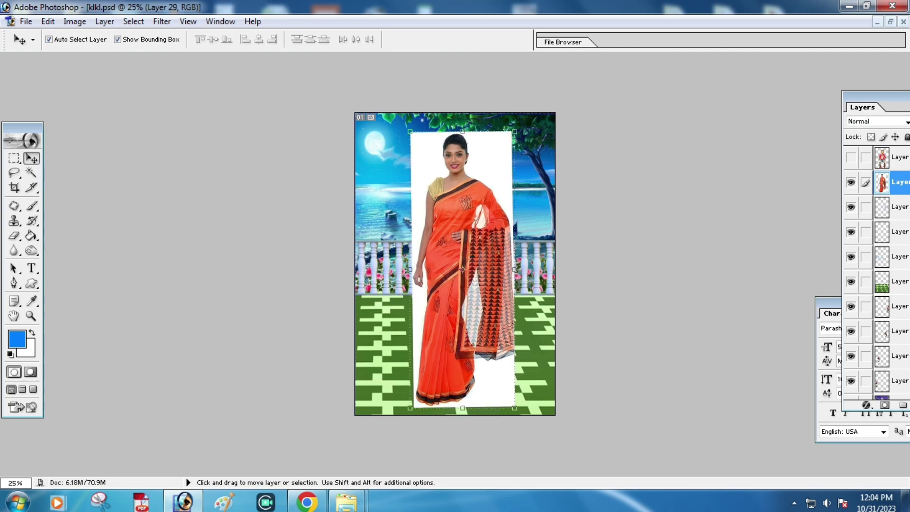
Step: Magic Wand and delete the woman's white backdrop, deselect, and zoom in on her edges
left_click(31, 172)
left_click(494, 378)
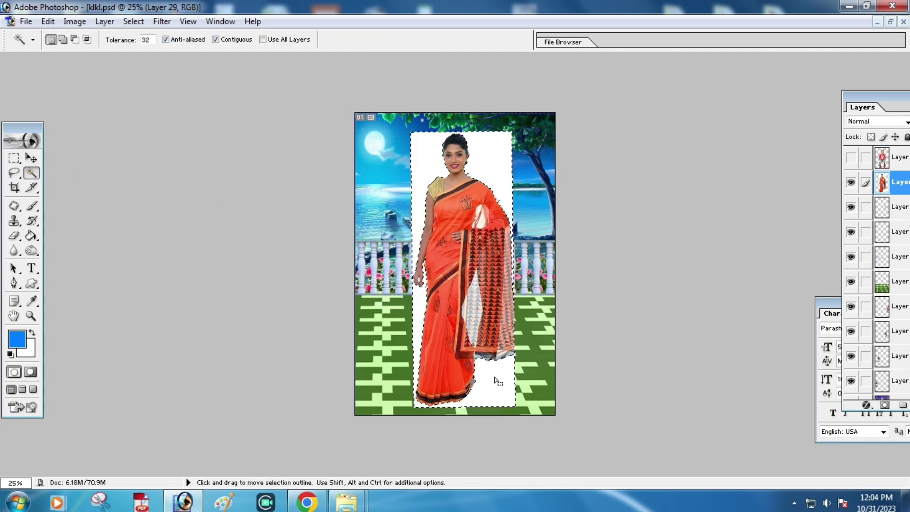
key("Delete")
key("ctrl+d")
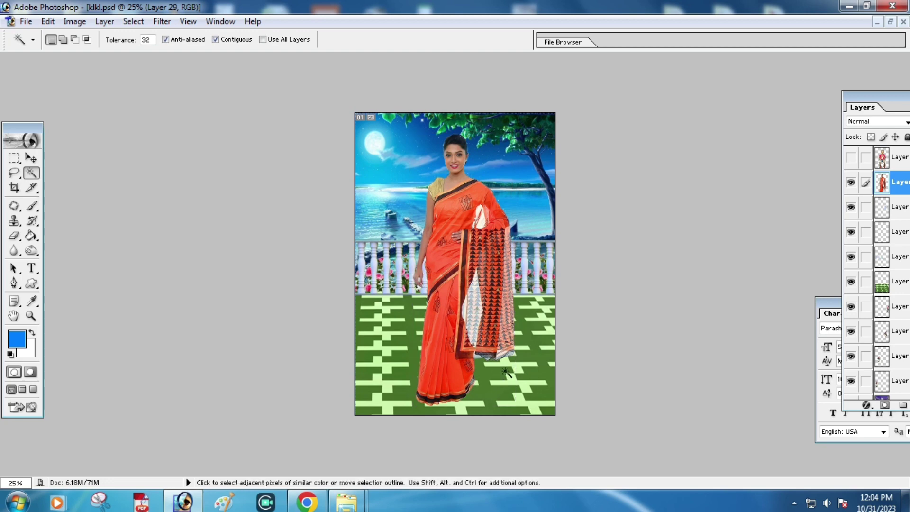
left_click(31, 317)
left_click(466, 238)
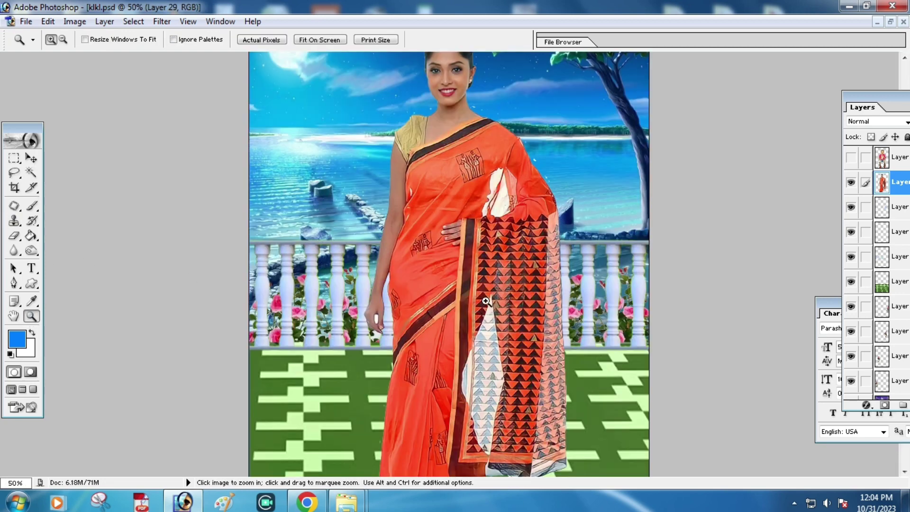
left_click(511, 189)
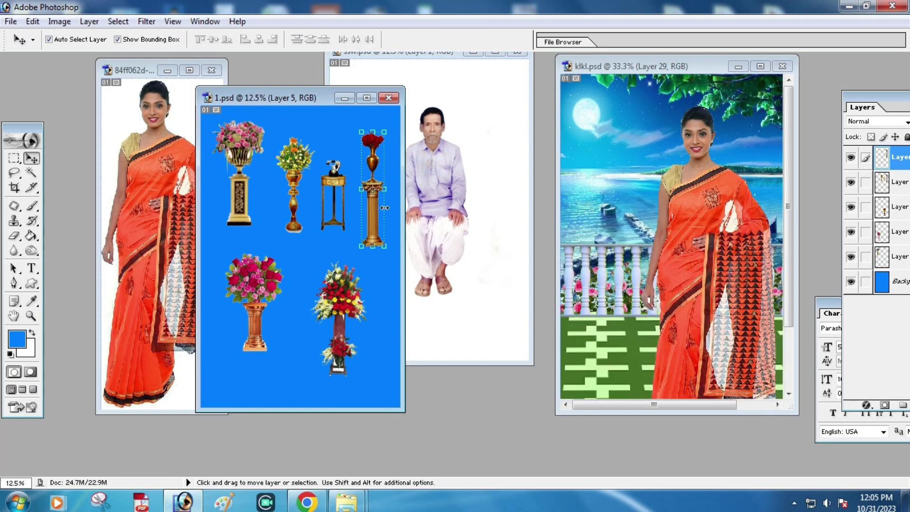
Step: Copy the red-rose vase pillar into klkl.psd, placing and proportionally shrinking it on the left
left_click_drag(372, 200, 591, 198)
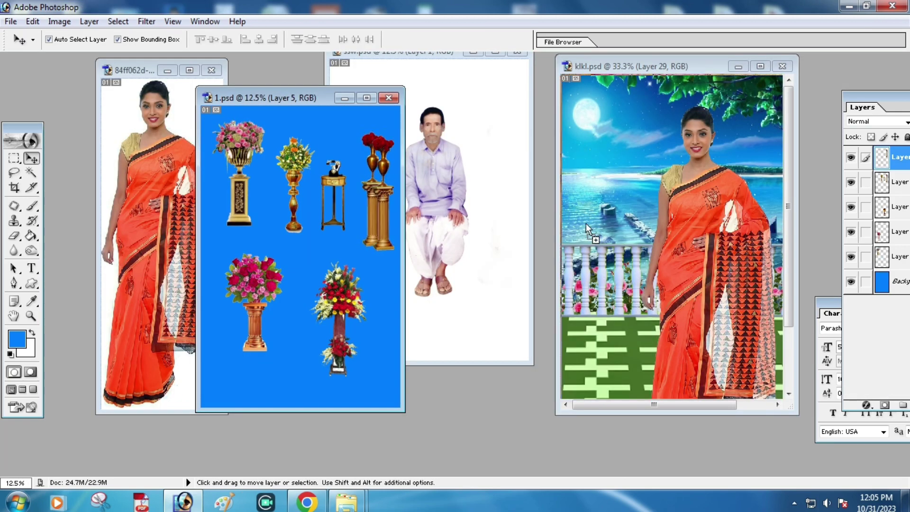
left_click(759, 66)
left_click_drag(356, 246, 364, 296)
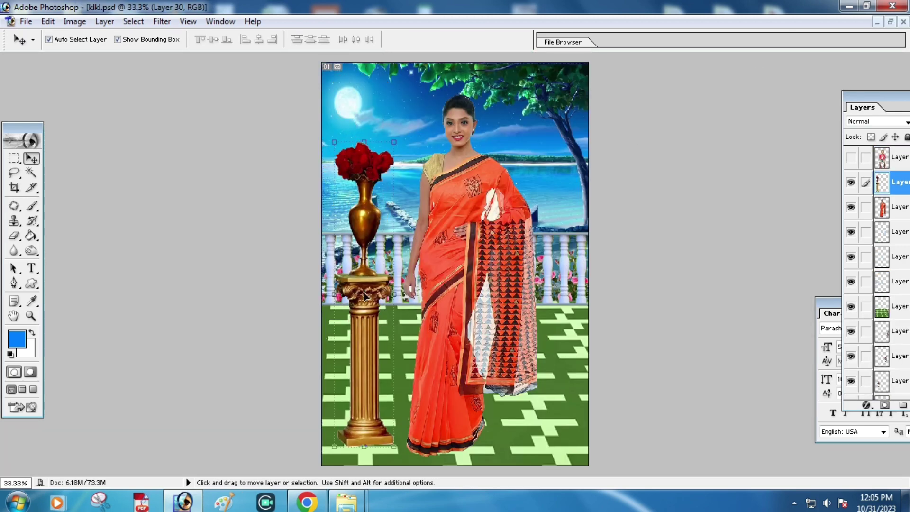
key("shift")
left_click_drag(397, 142, 400, 209)
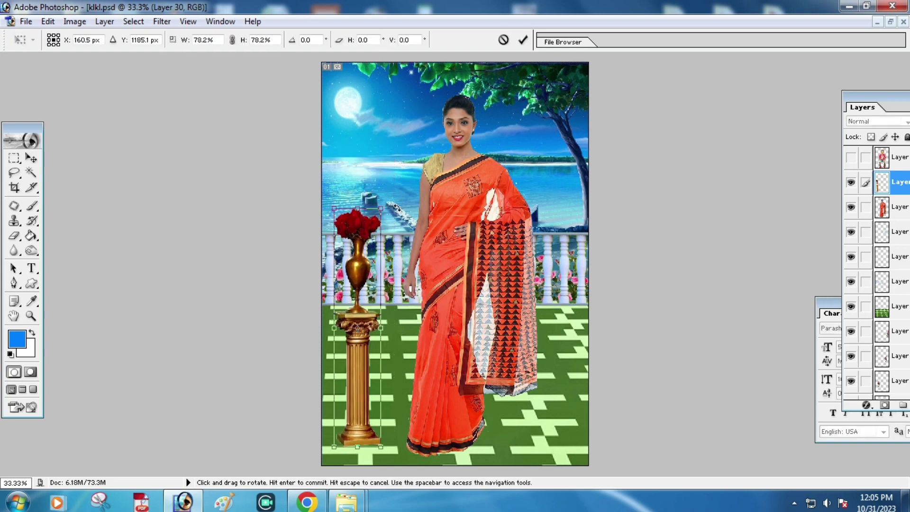
key("Return")
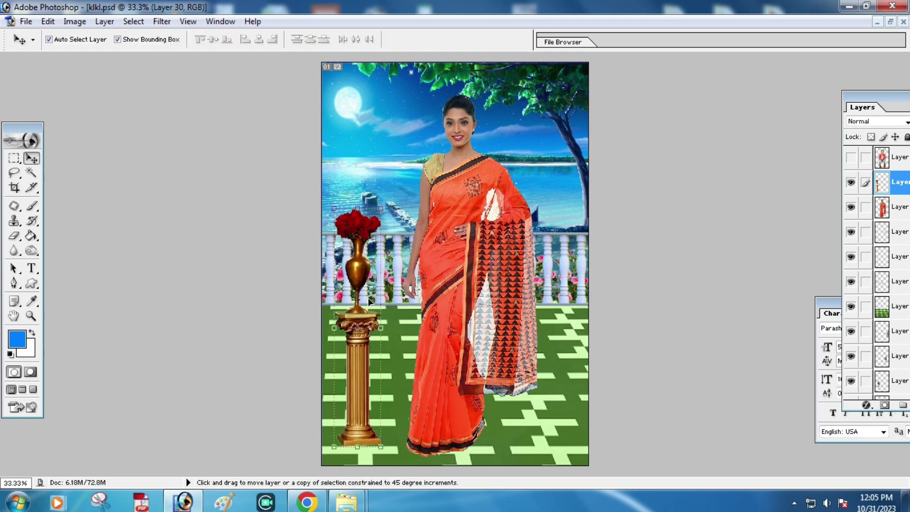
Step: Try resizing the woman, undo it, and shift the woman and pillar slightly
left_click(479, 316)
left_click_drag(538, 96, 514, 162)
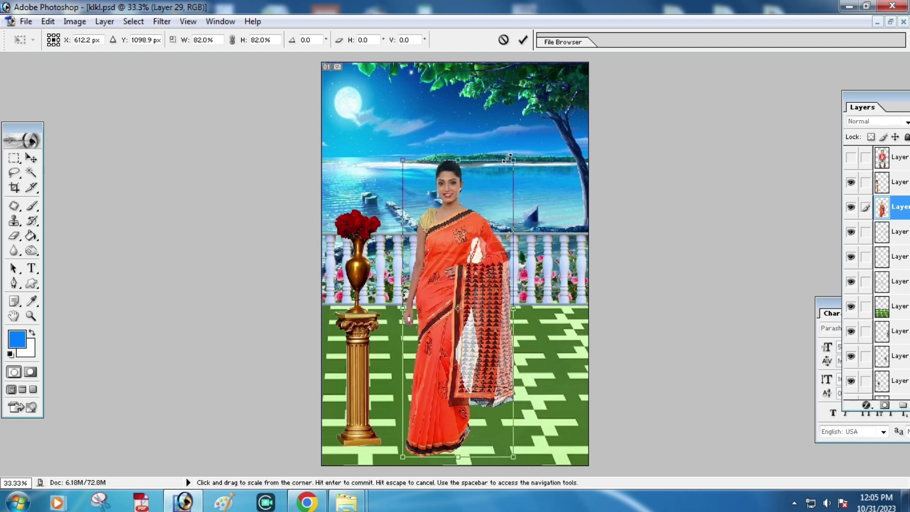
key("Return")
key("ctrl+z")
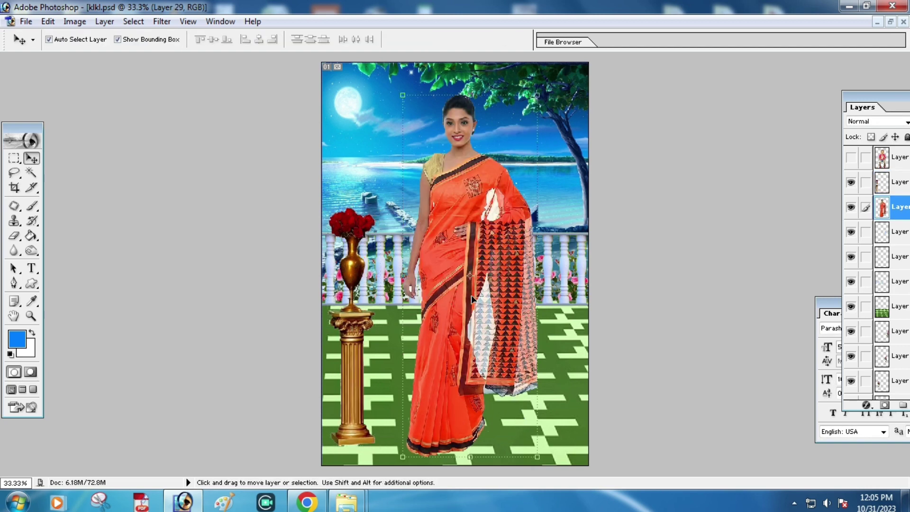
mouse_move(474, 298)
left_mouse_down()
mouse_move(466, 305)
mouse_move(491, 308)
left_mouse_up()
left_click_drag(356, 327, 552, 327)
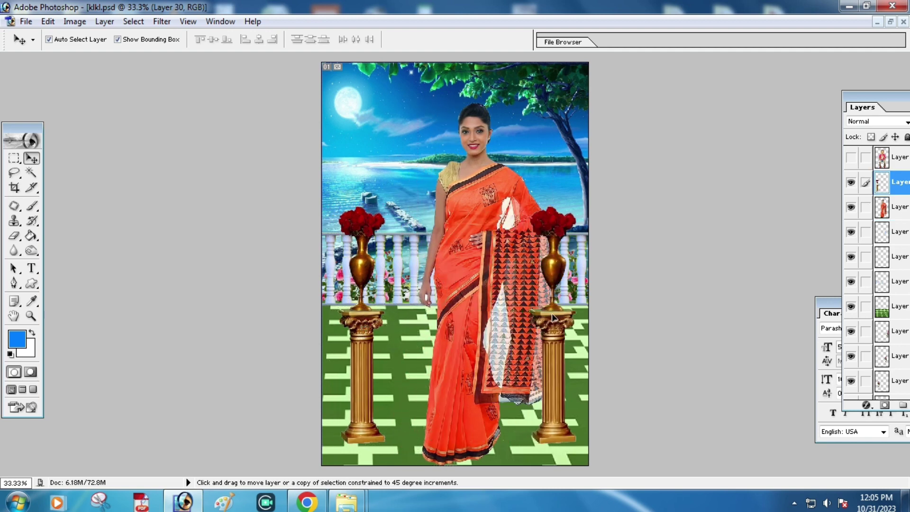
Step: Duplicate the vase pillar to the woman's right and lower both pillars to match
left_click_drag(473, 286, 449, 285)
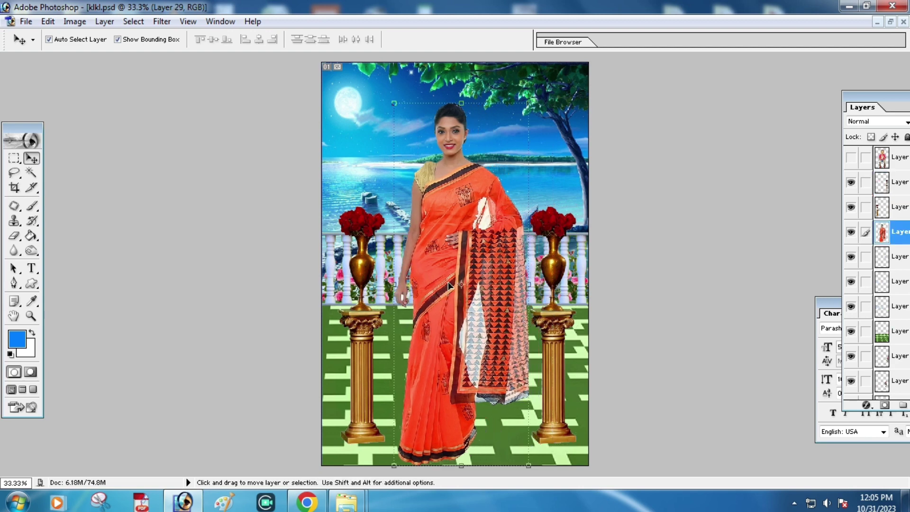
left_click_drag(371, 333, 368, 354)
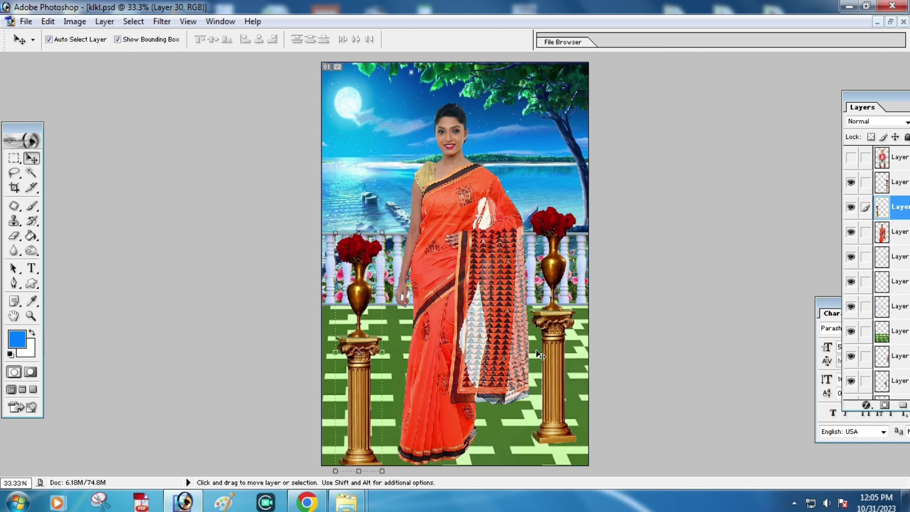
left_click(558, 347)
left_click_drag(557, 347, 558, 368)
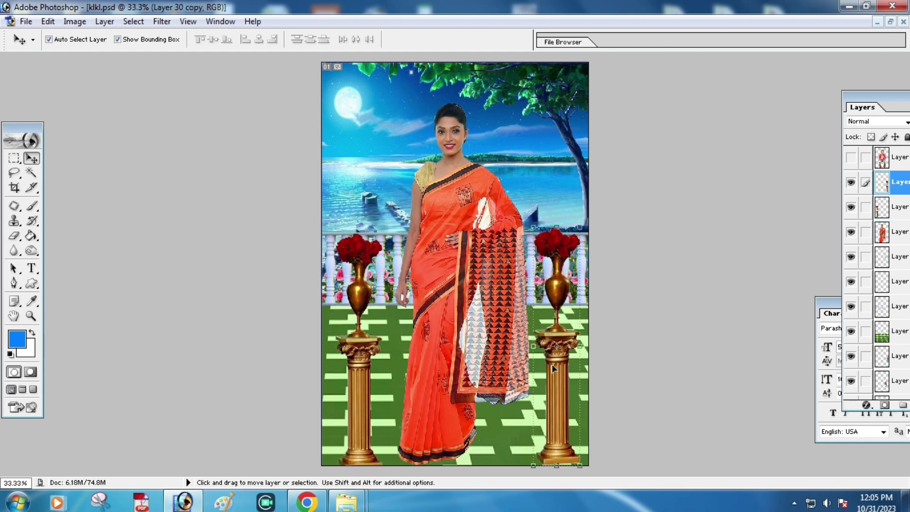
left_click(484, 315)
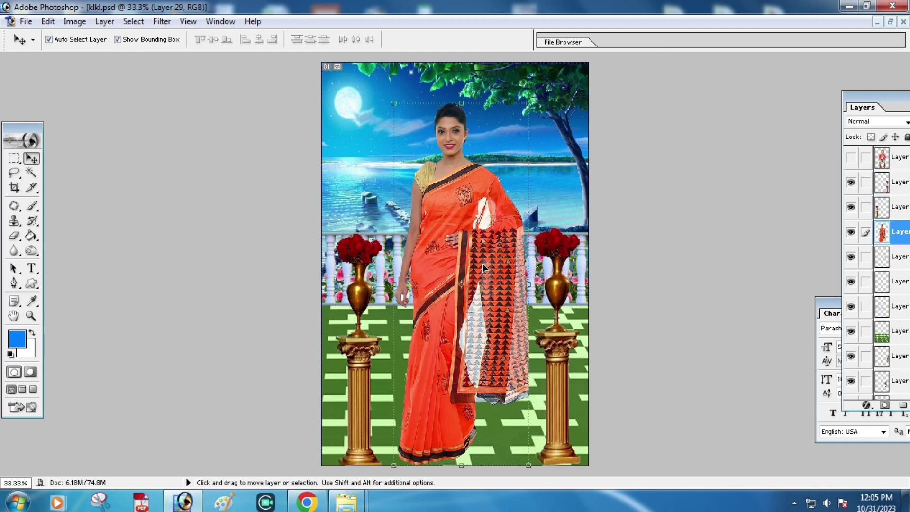
key("ctrl+alt+z")
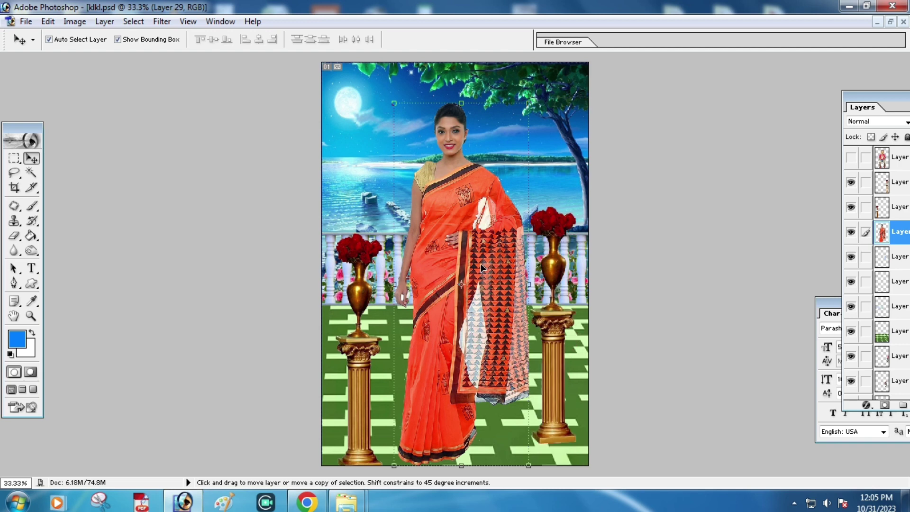
left_click_drag(561, 350, 561, 370)
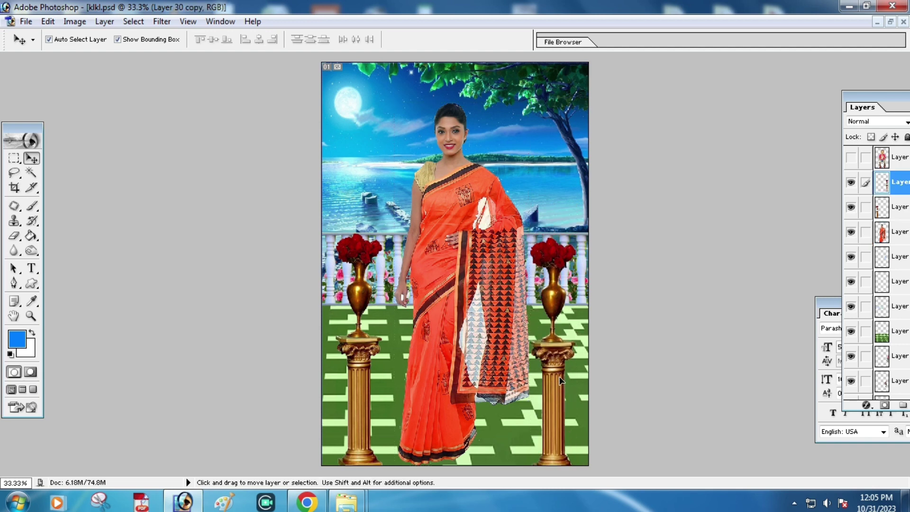
left_click(492, 336)
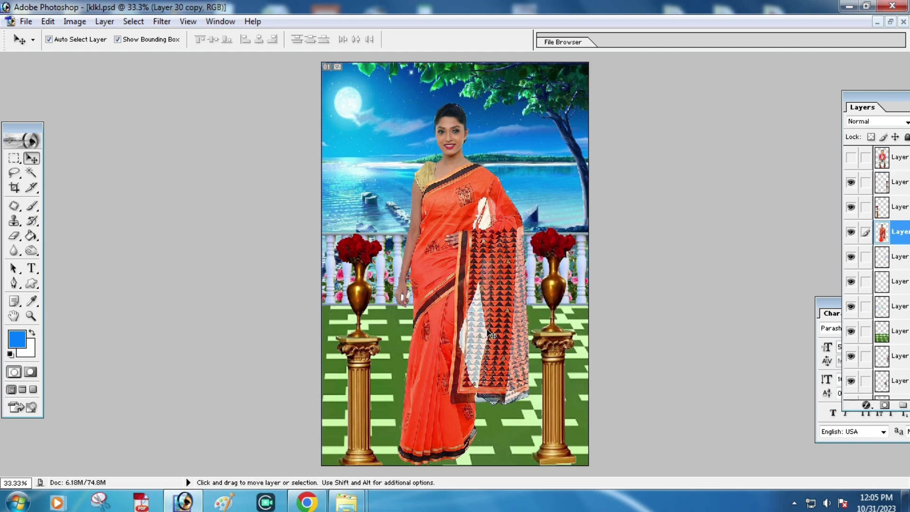
Step: Zoom in on the woman's hair, neck and shoulder edges, then exit full-screen mode
left_click(31, 316)
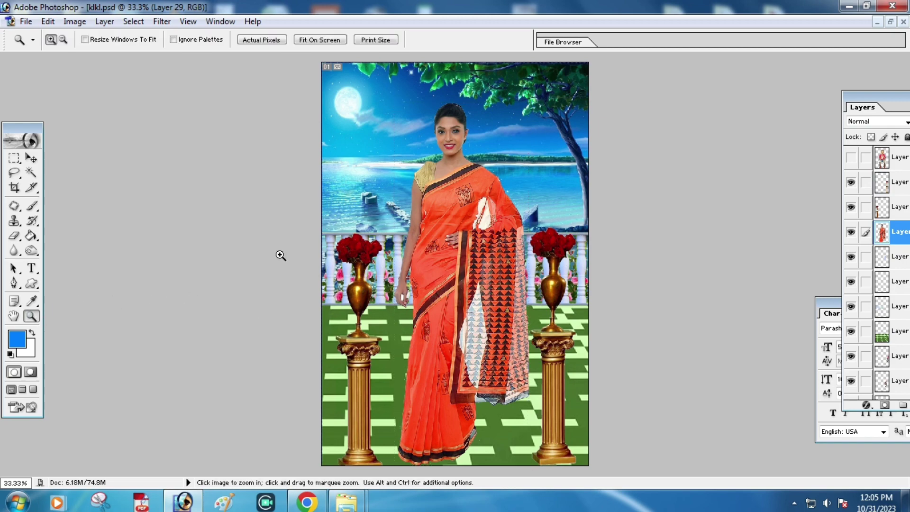
left_click(445, 239)
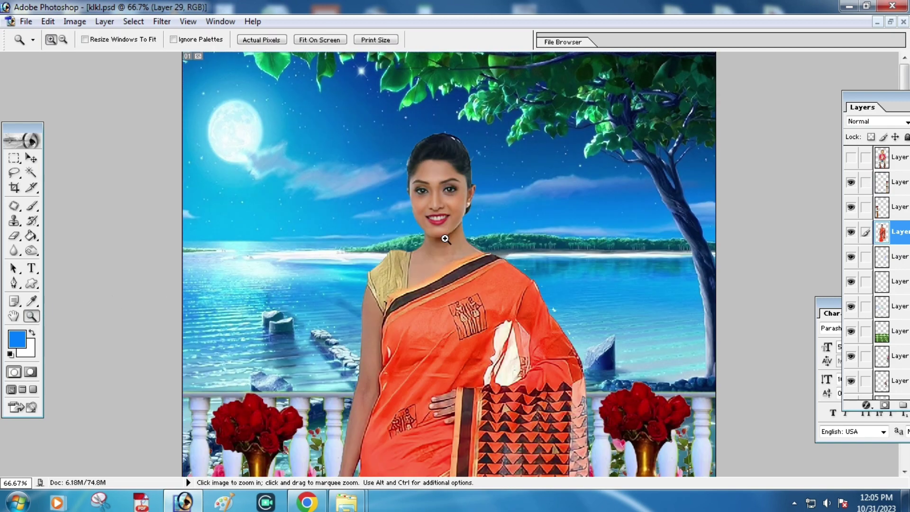
left_click(443, 197)
left_click(434, 202)
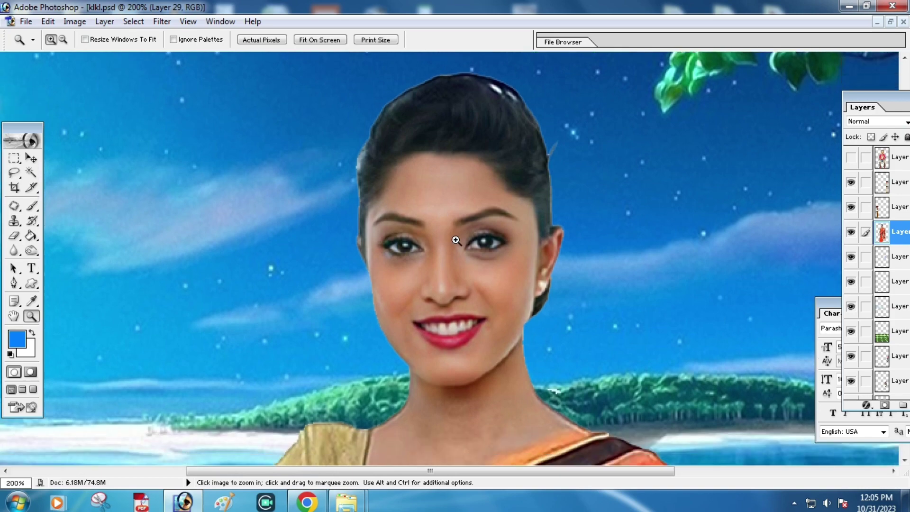
scroll(456, 240, "down", 1)
scroll(514, 301, "down", 1)
scroll(514, 300, "down", 1)
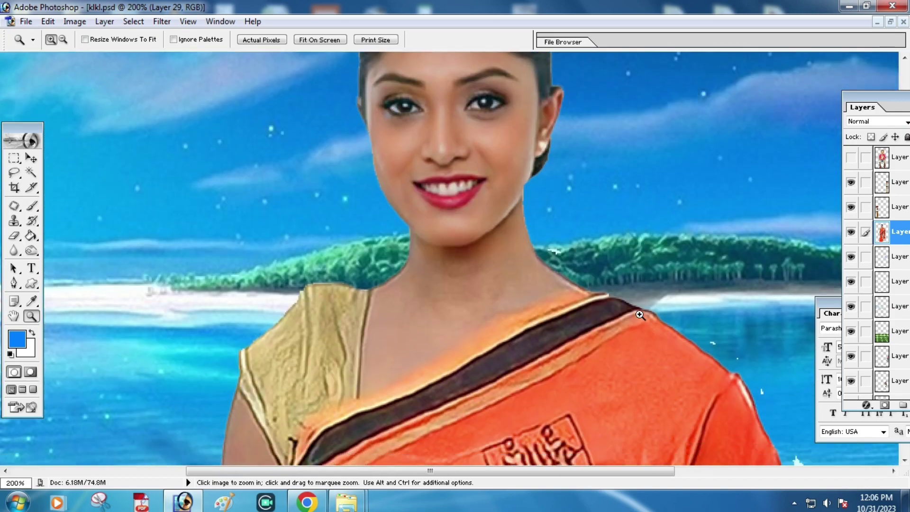
left_click(22, 389)
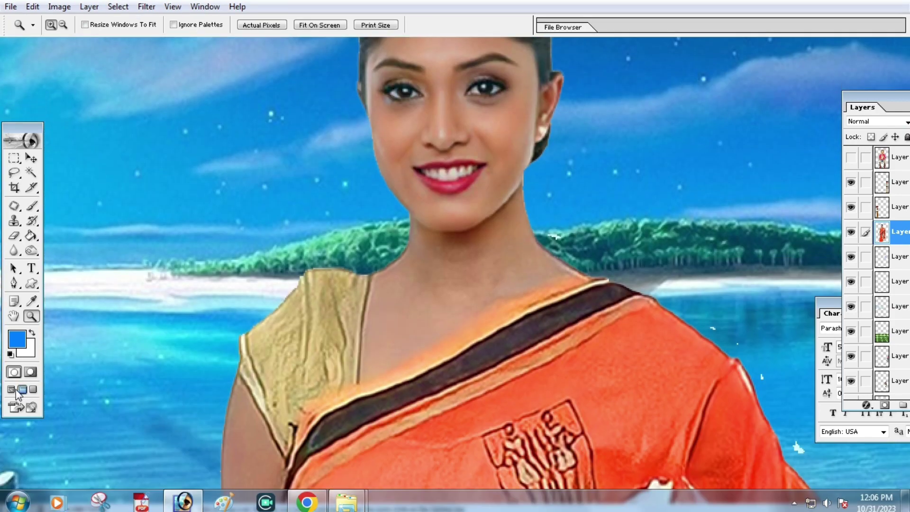
Step: Close the sari, seated-man and flower-stand documents without saving
left_click(212, 70)
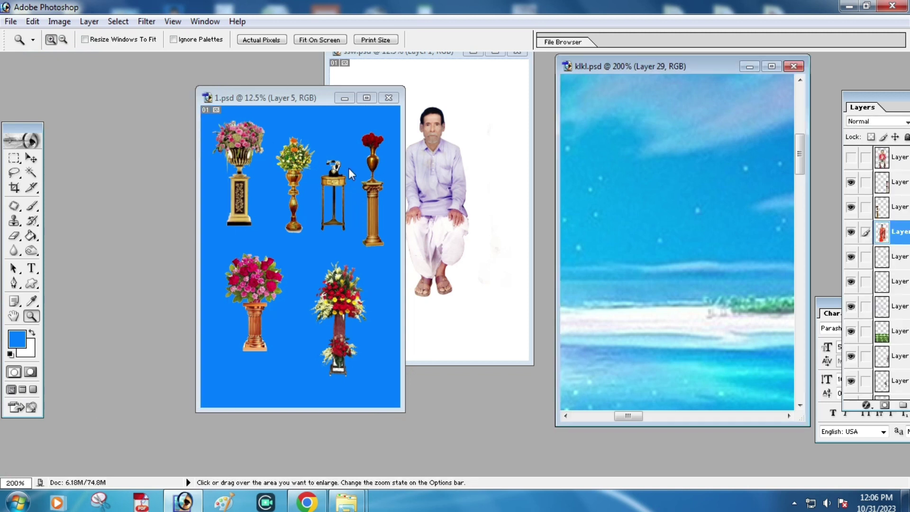
left_click(315, 98)
left_click(504, 61)
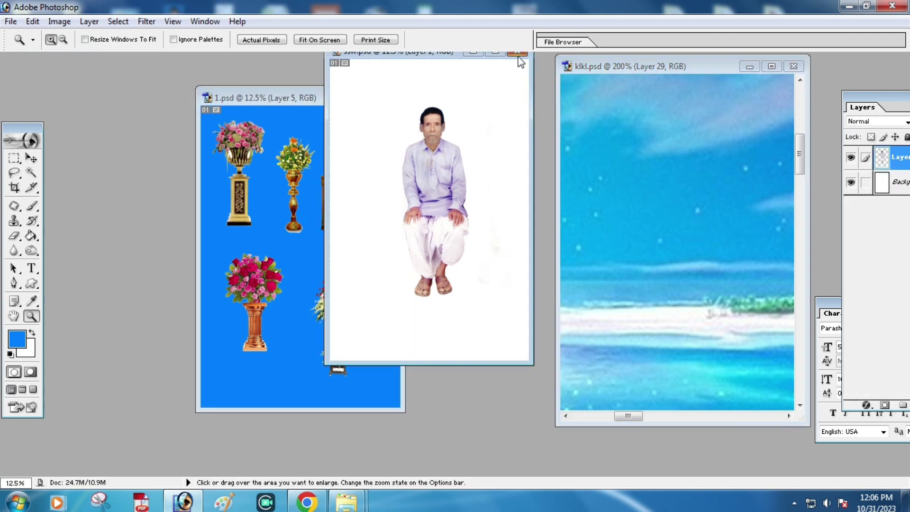
left_click(468, 197)
left_click(388, 98)
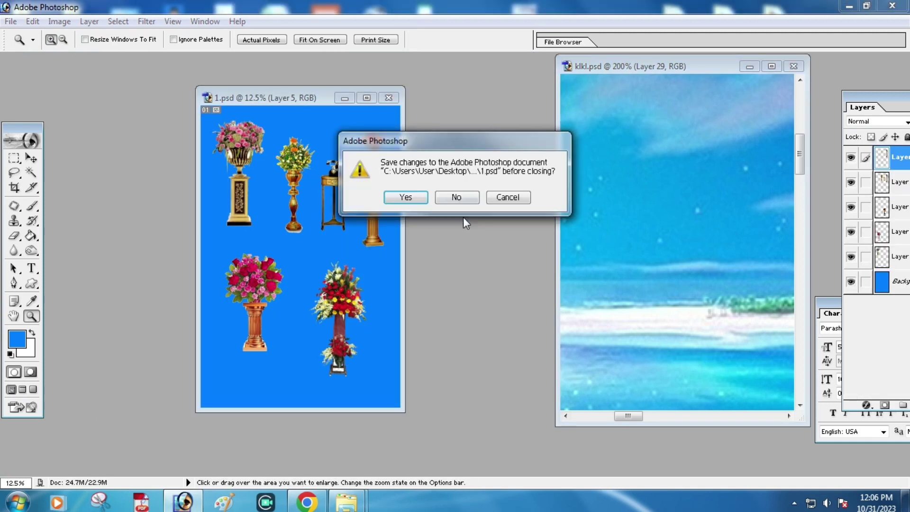
left_click(456, 198)
Step: Browse the Open dialog to the Desktop's necklesh folder
double_click(471, 216)
left_click(42, 190)
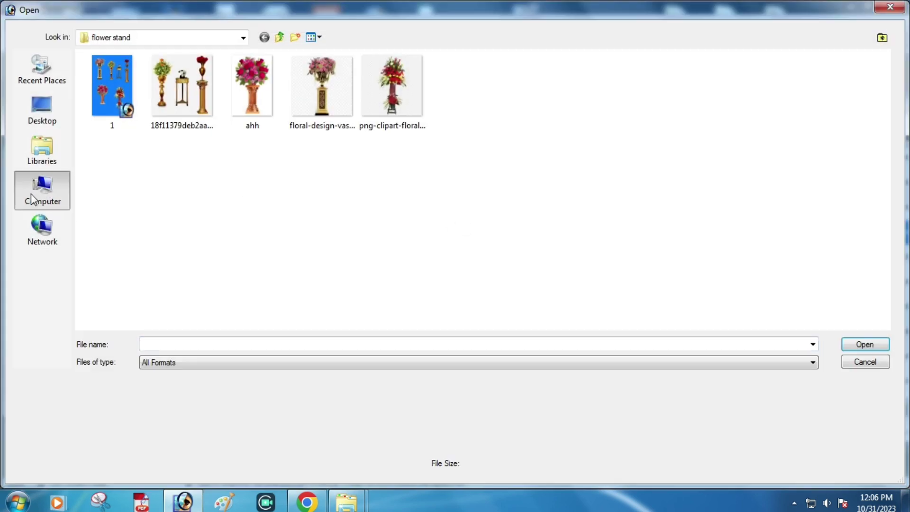
left_click(48, 110)
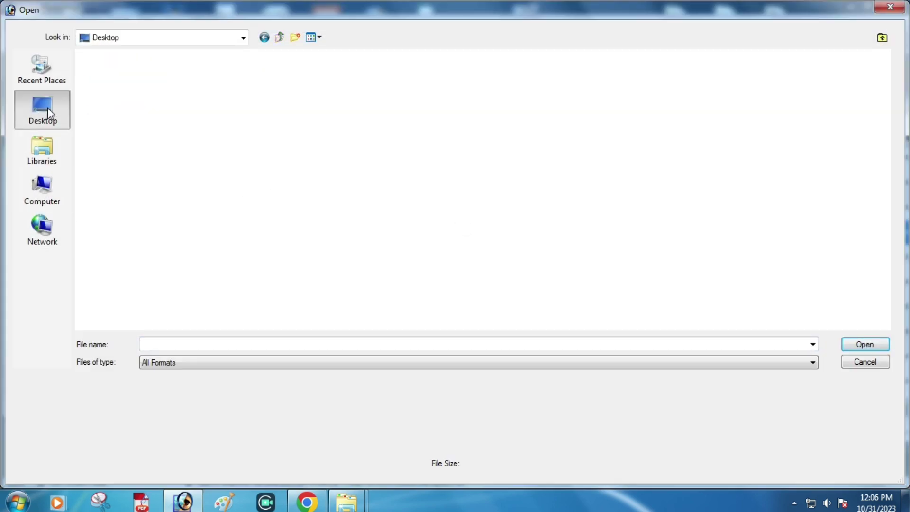
scroll(489, 251, "up", 2)
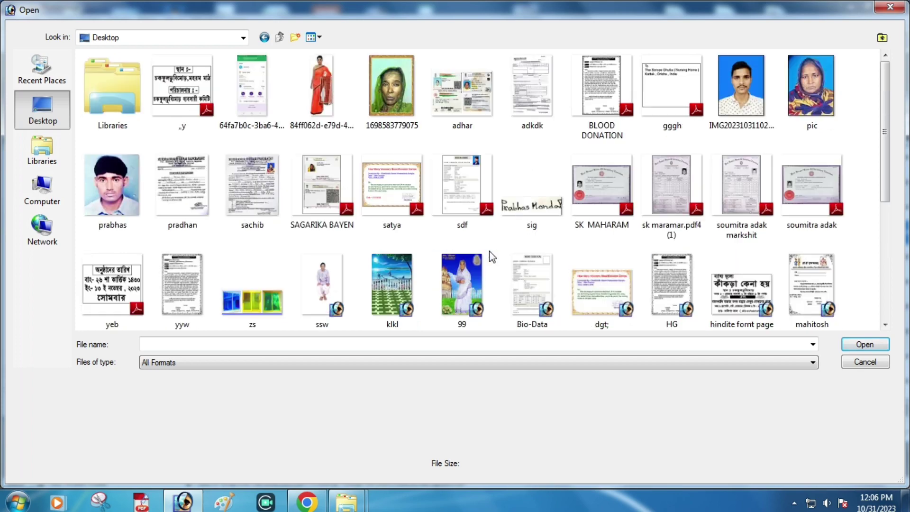
scroll(490, 251, "down", 5)
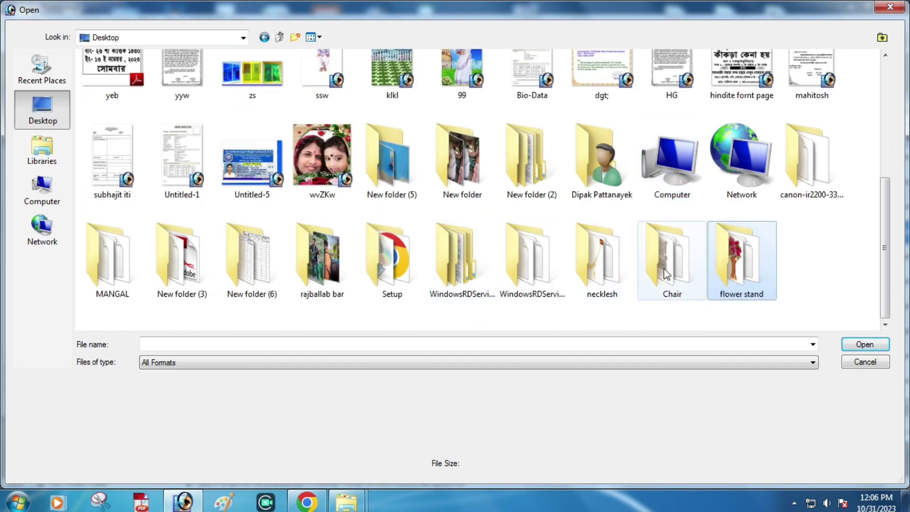
double_click(604, 269)
Step: Open sdyh.psd and arrange it beside the zoomed-out composite
double_click(323, 93)
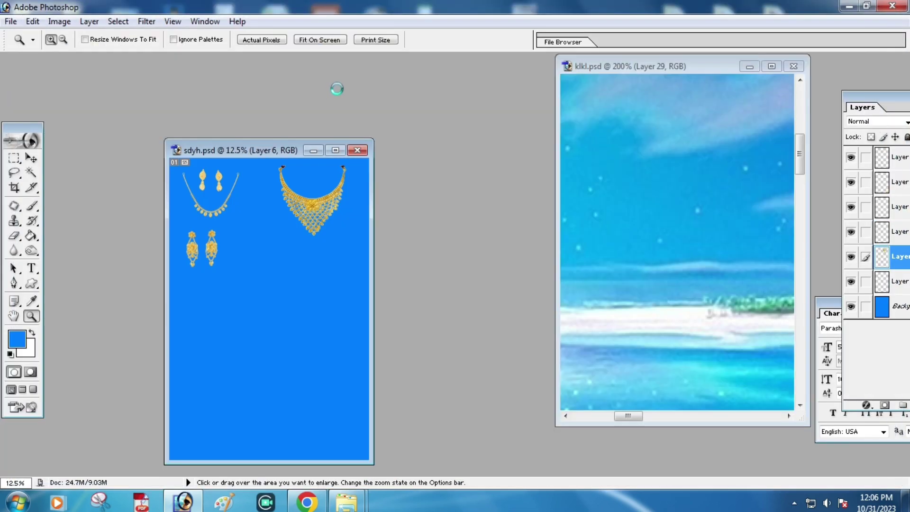
mouse_move(258, 146)
left_mouse_down()
mouse_move(433, 68)
mouse_move(256, 105)
left_mouse_up()
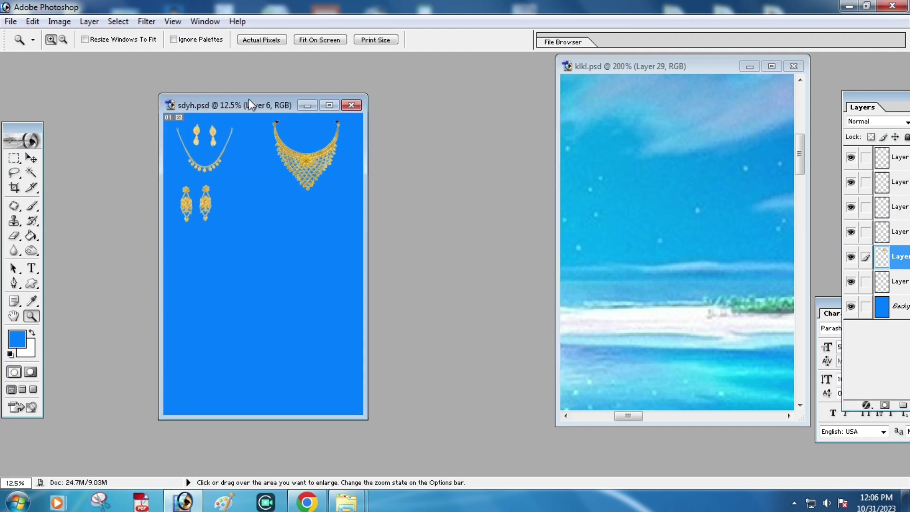
left_click(688, 173)
left_click(693, 200, "alt")
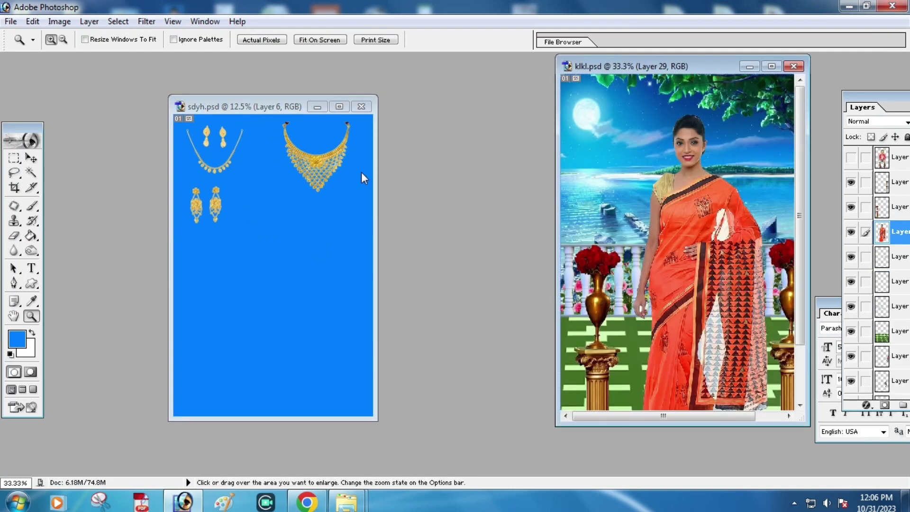
Step: Drag the dangling gold earring from sdyh.psd into klkl.psd
left_click(31, 158)
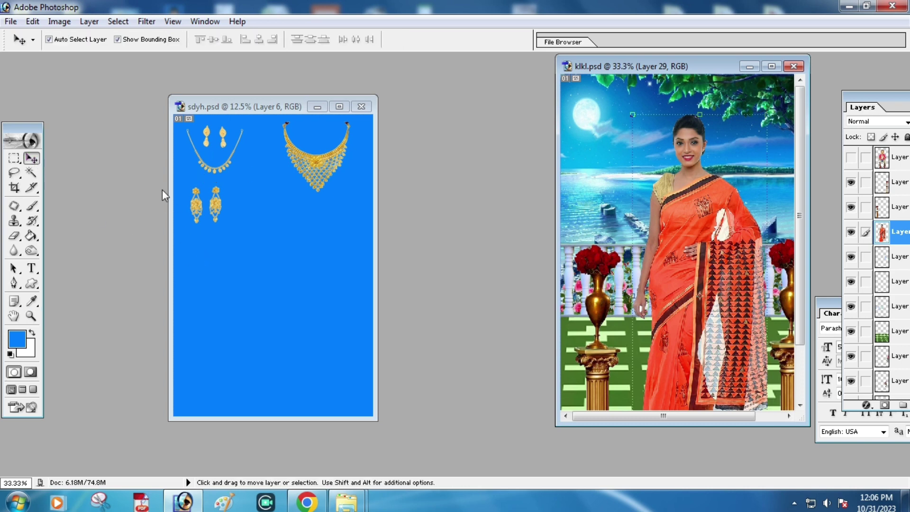
left_click(317, 229)
left_click(213, 147)
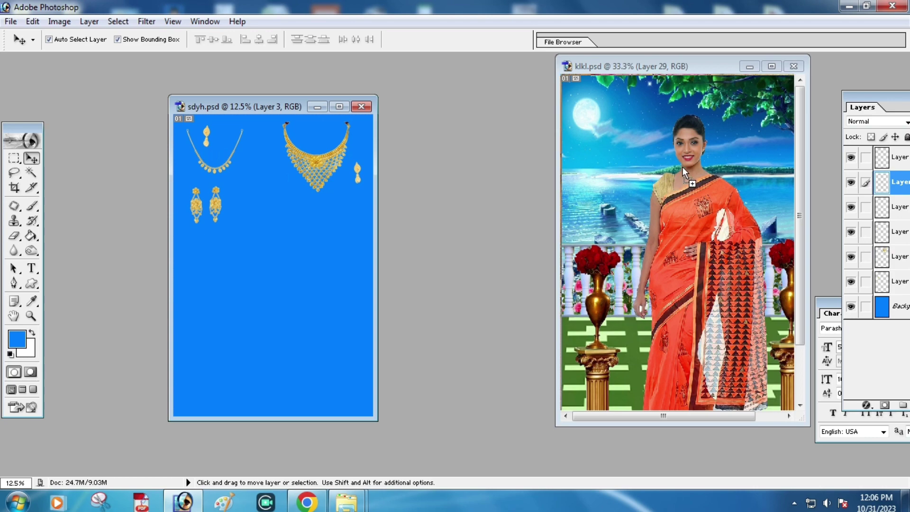
left_click_drag(224, 136, 683, 167)
left_click(771, 66)
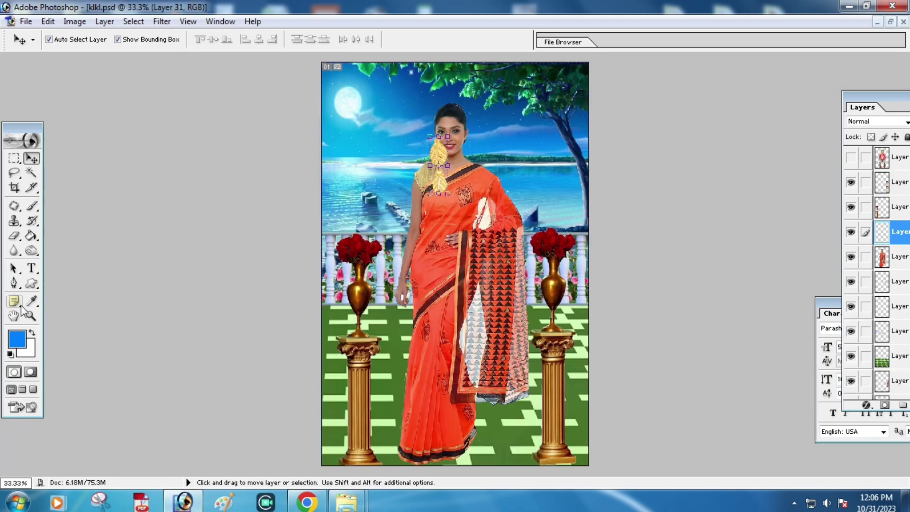
Step: Zoom in on the face and scale the earring onto the woman's right ear
left_click(32, 316)
left_click(408, 222)
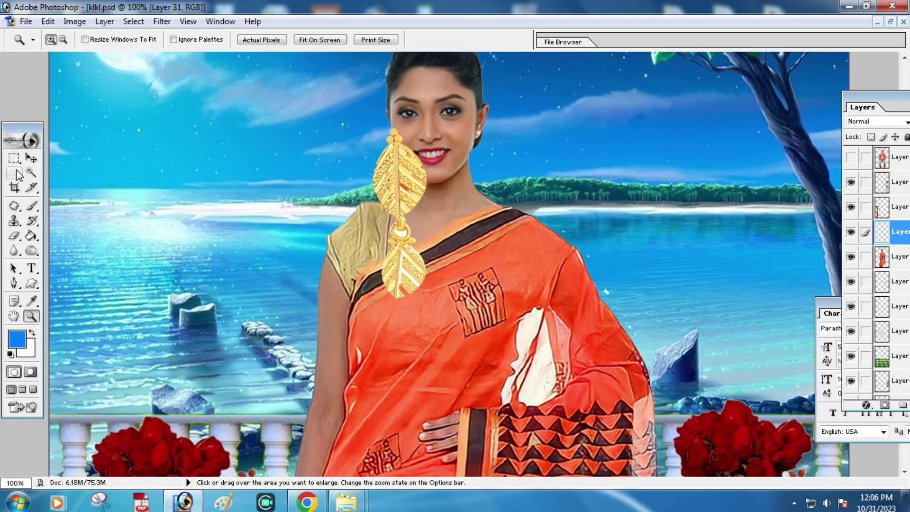
key("v")
left_click_drag(391, 204, 480, 207)
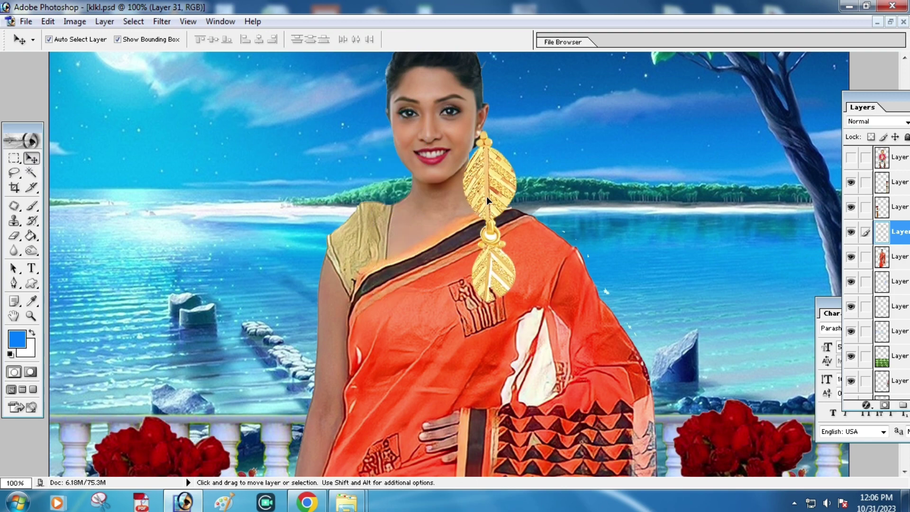
left_click_drag(515, 299, 484, 181)
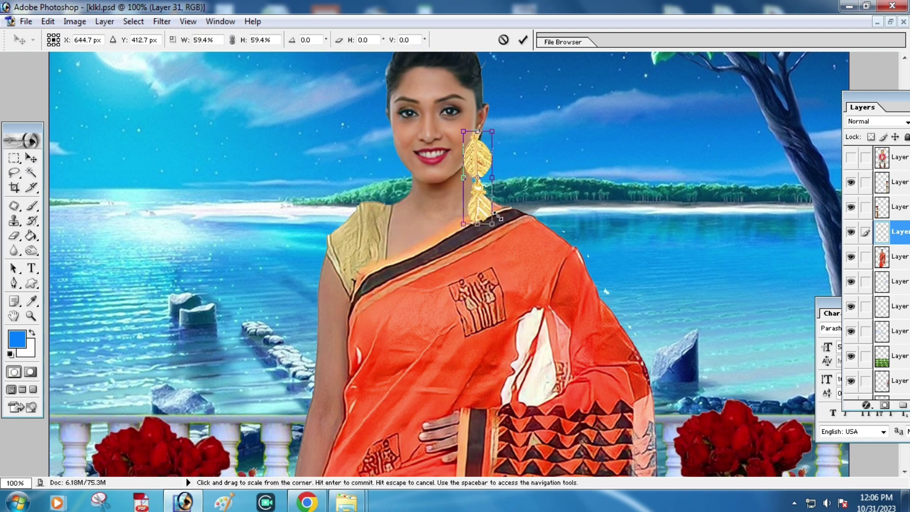
key("Return")
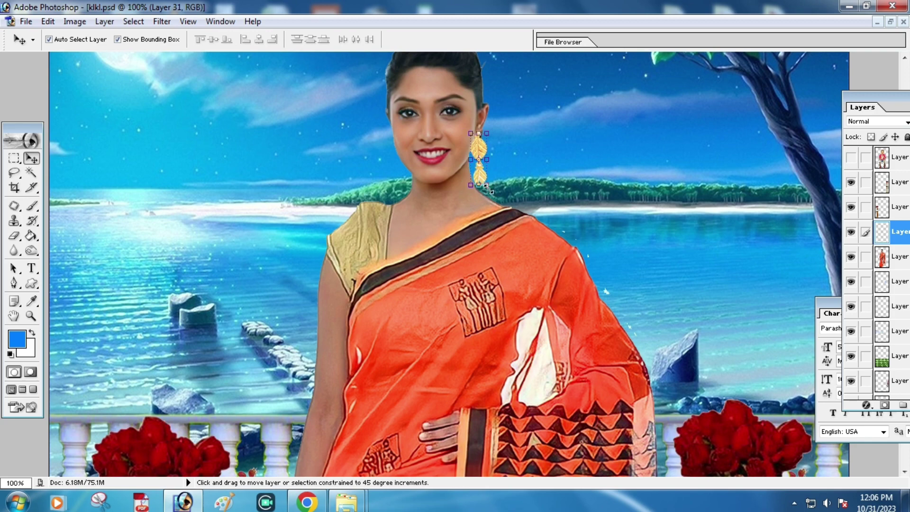
key("ctrl+t")
left_click_drag(489, 189, 487, 171)
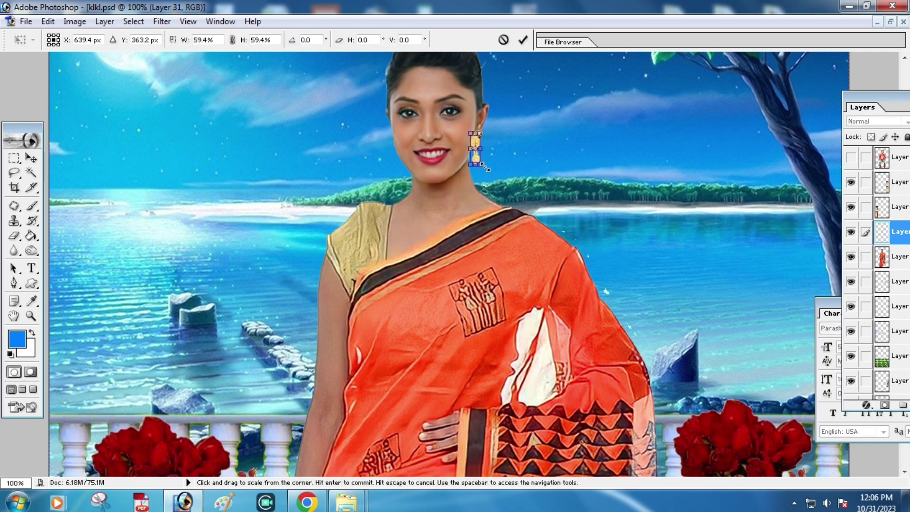
key("Return")
Step: Shift-drag a copy of the earring onto the woman's left ear
left_click(551, 169)
left_click(475, 145)
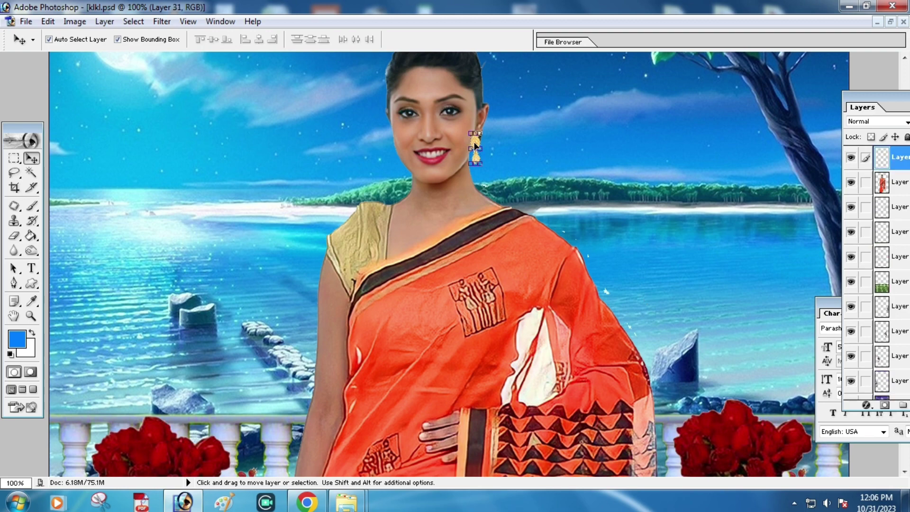
key("shift")
left_click_drag(397, 151, 392, 152)
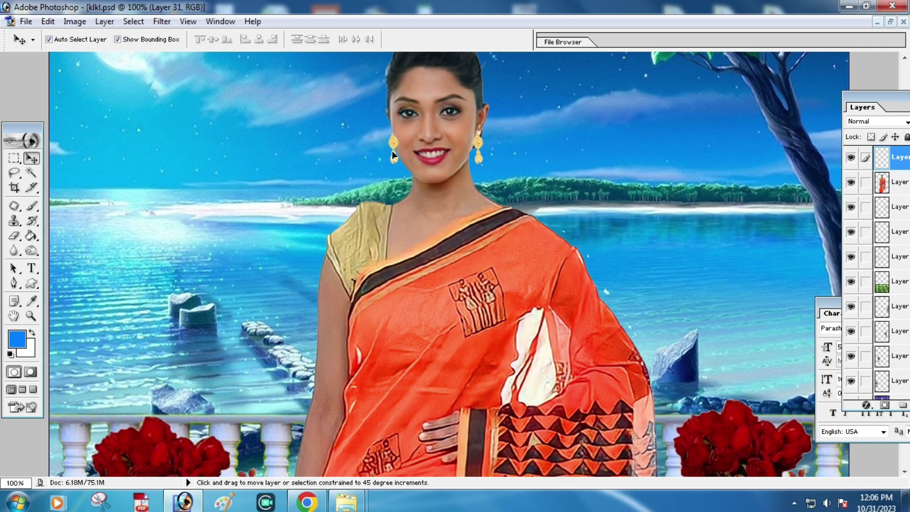
left_click_drag(392, 152, 393, 151)
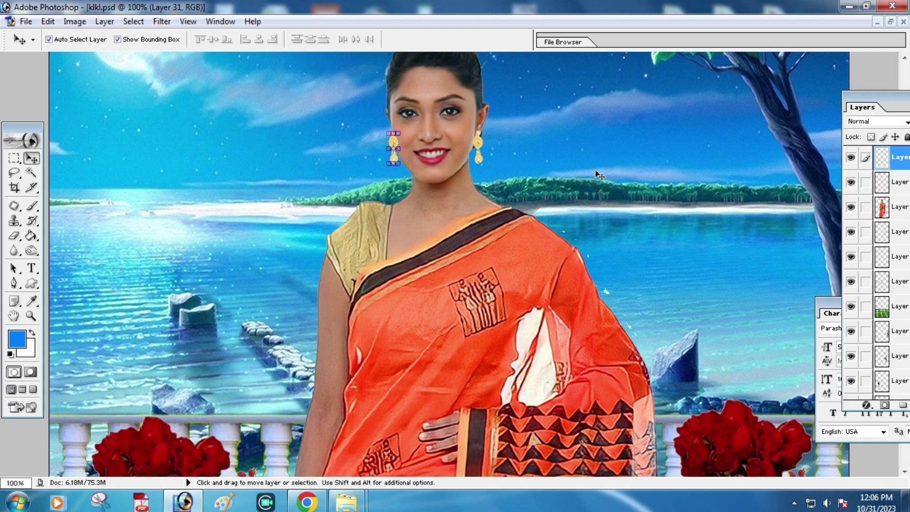
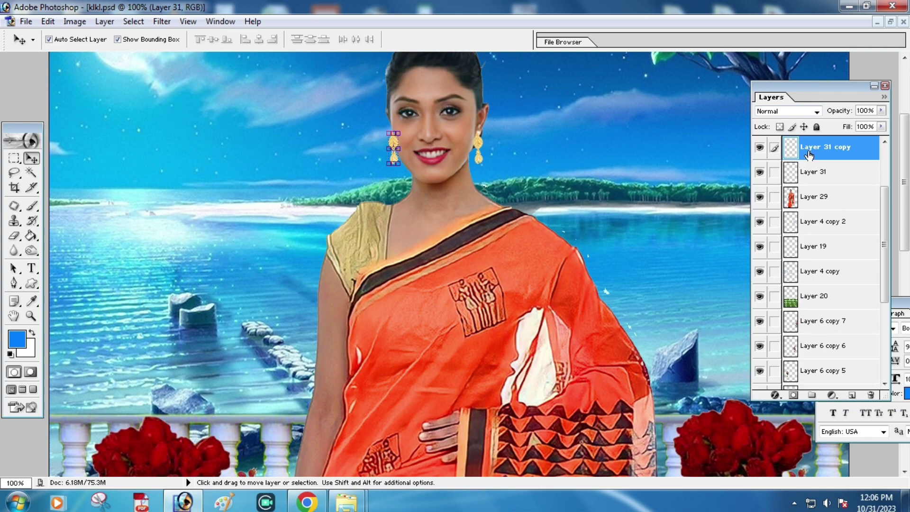
Step: Move 'Layer 31 copy' below Layer 29, select Layer 28, and zoom in on the earring
left_click_drag(809, 155, 808, 208)
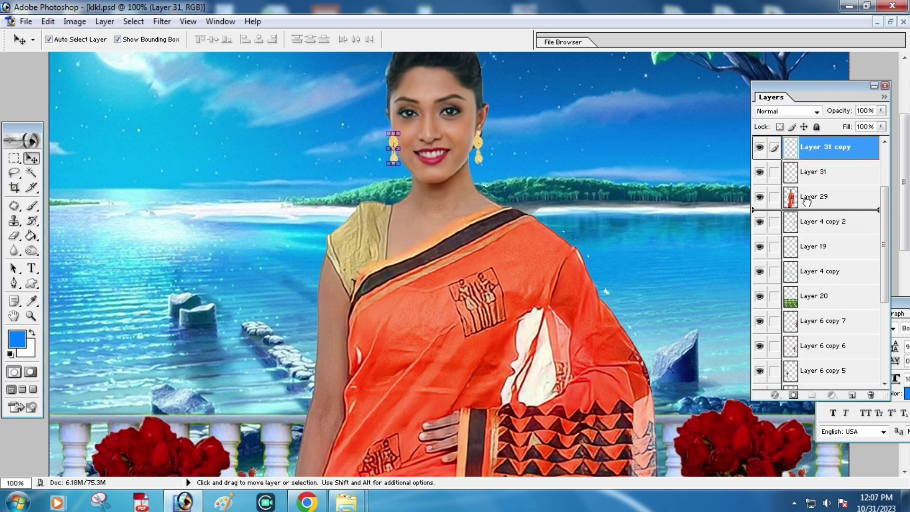
left_click(323, 175)
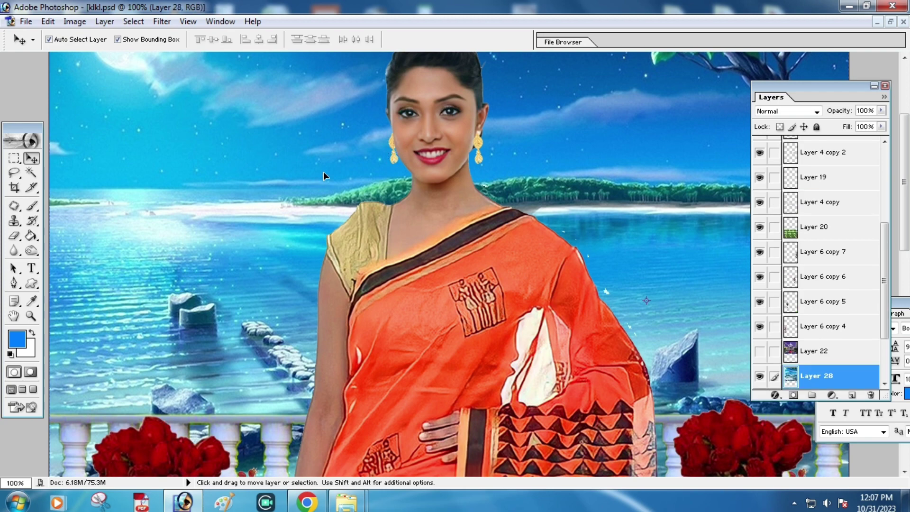
left_click(30, 316)
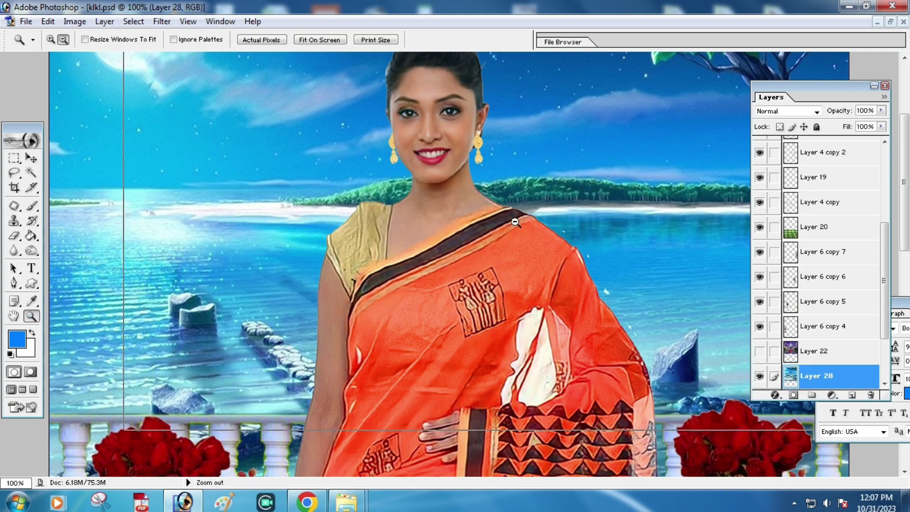
left_click(532, 192, "alt")
left_click(476, 216)
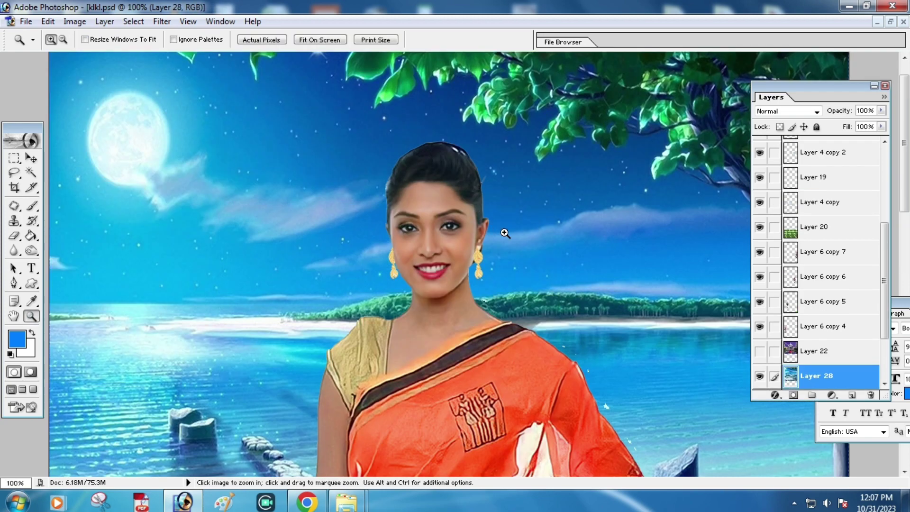
scroll(523, 231, "down", 1)
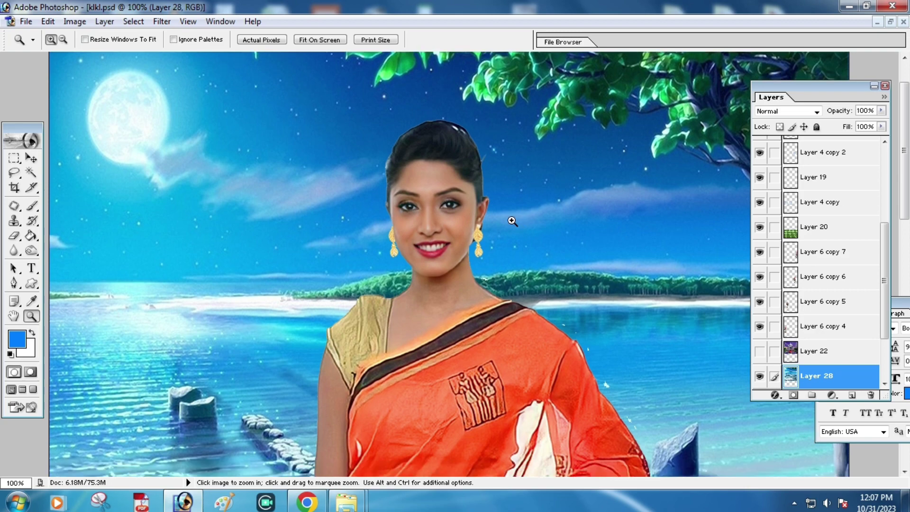
Step: Zoom in close on the earring and set the Eraser to an 8 px brush at 9% flow
left_click(493, 232)
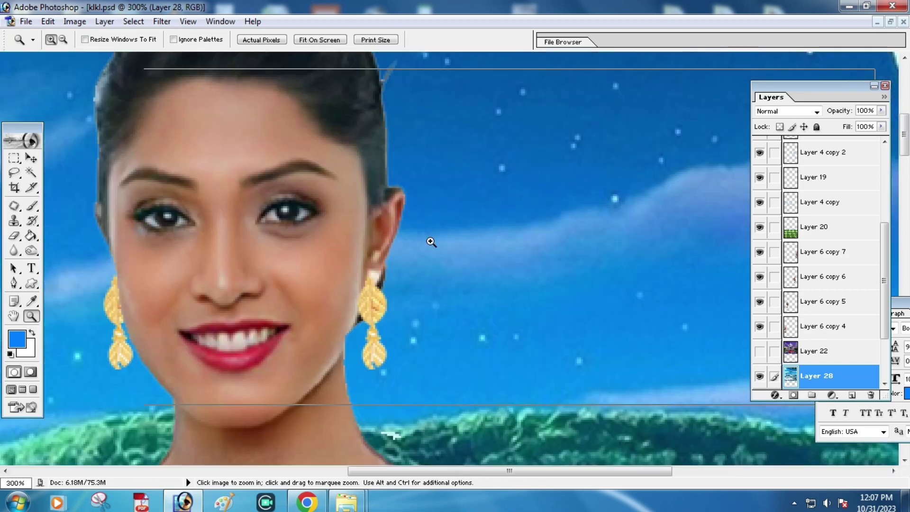
left_click(431, 244)
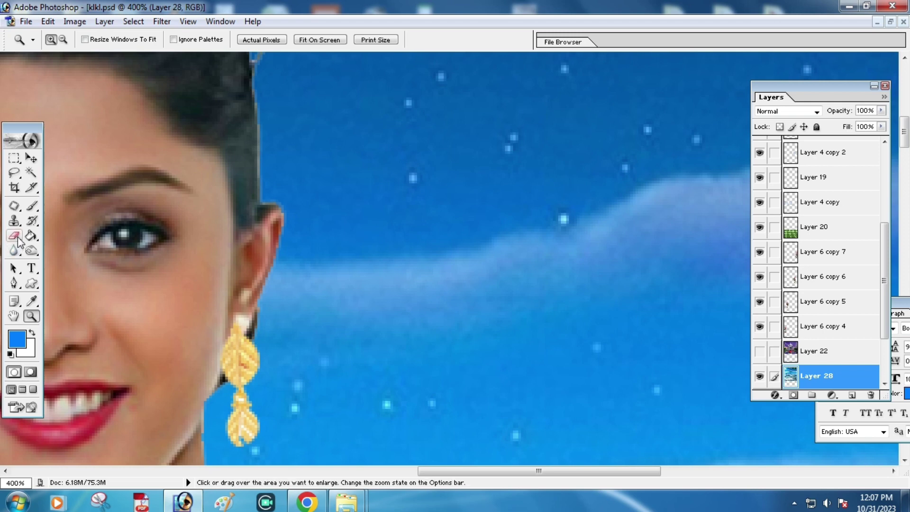
left_click(17, 238)
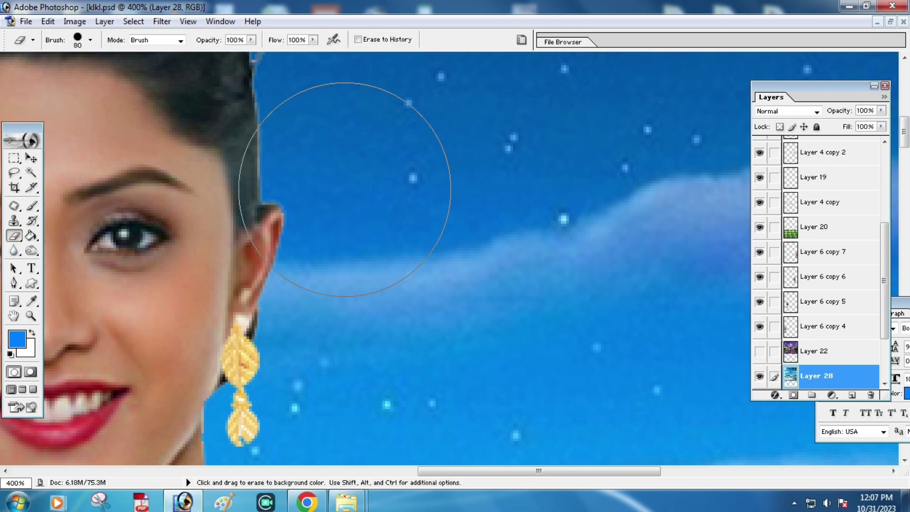
key("bracketleft")
key("bracketleft")
key("bracketleft")
key("bracketleft")
key("bracketleft")
key("bracketleft")
key("bracketleft")
key("bracketleft")
key("bracketleft")
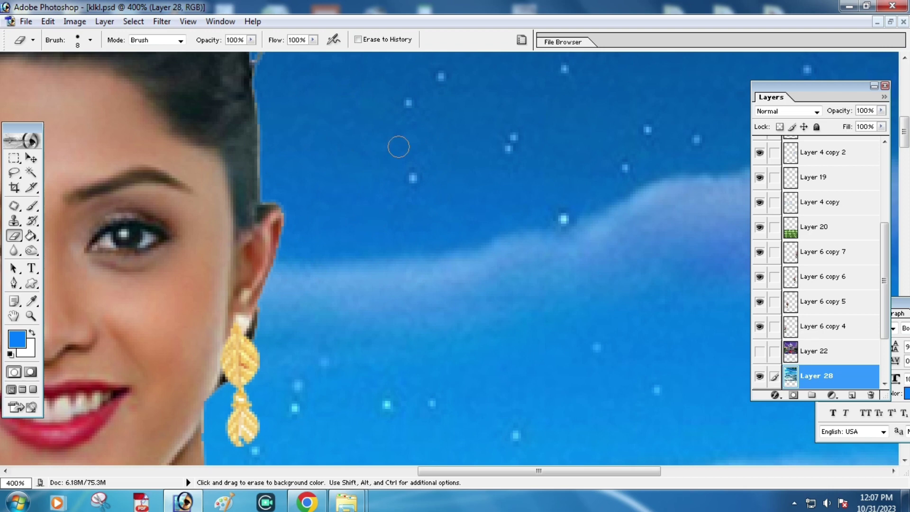
left_click(313, 39)
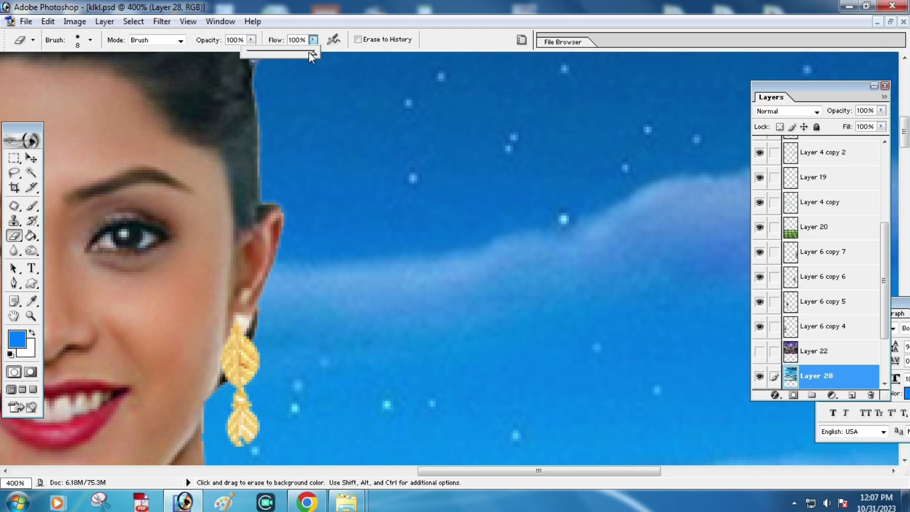
left_click_drag(257, 61, 251, 111)
Step: Lightly erase near the top of the left earring, then select earring Layer 31
left_click_drag(234, 332, 235, 327)
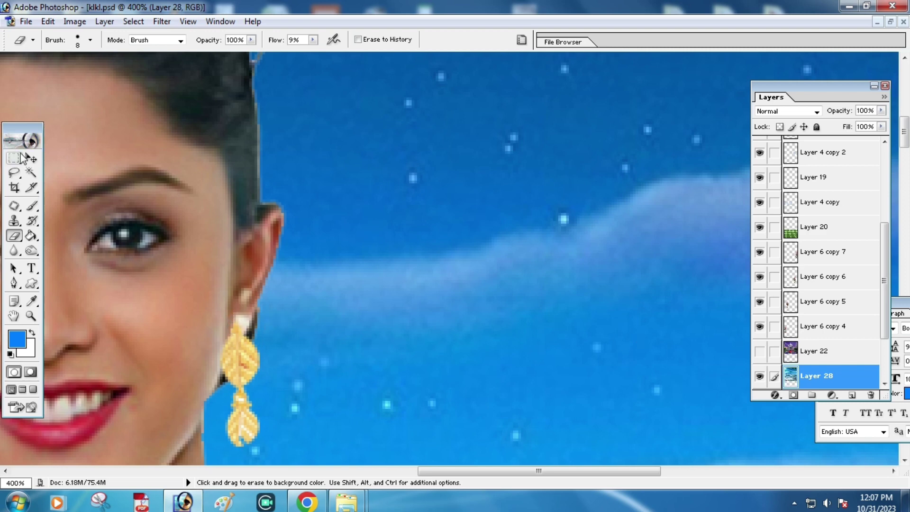
left_click(31, 159)
left_click(229, 355)
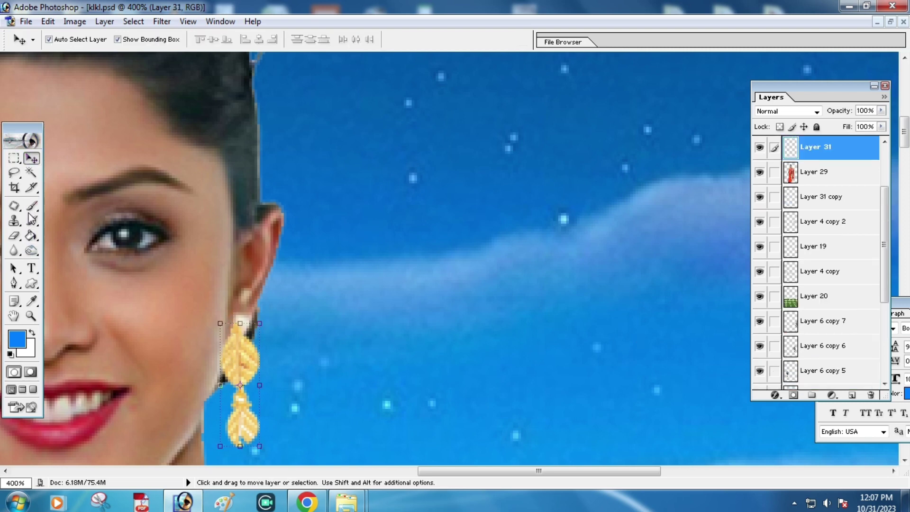
Step: Zoom out from the earring to review the whole beach composition
left_click(14, 236)
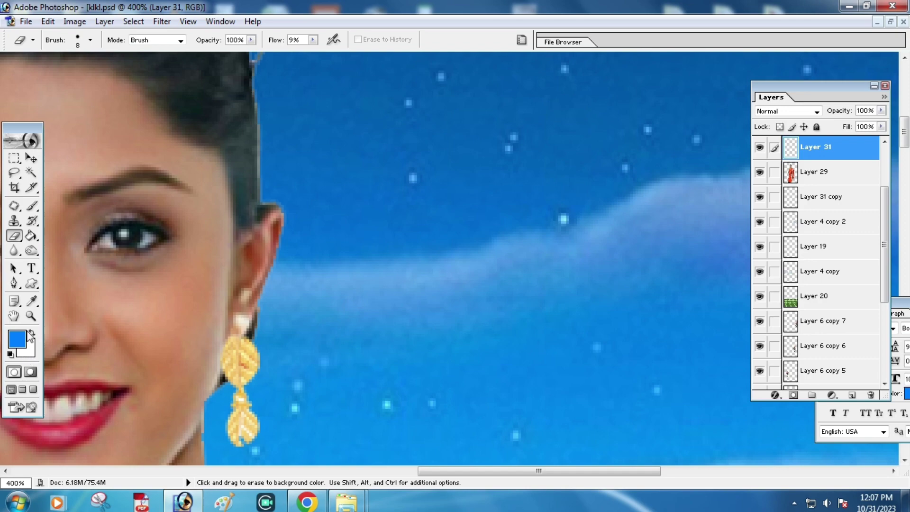
key("z")
left_click(527, 286, "alt")
left_click(527, 287, "alt")
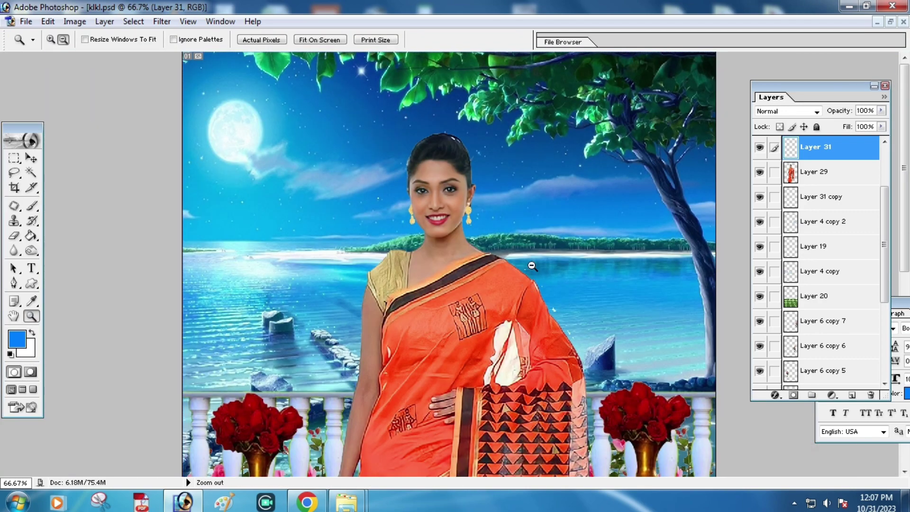
left_click(456, 199, "alt")
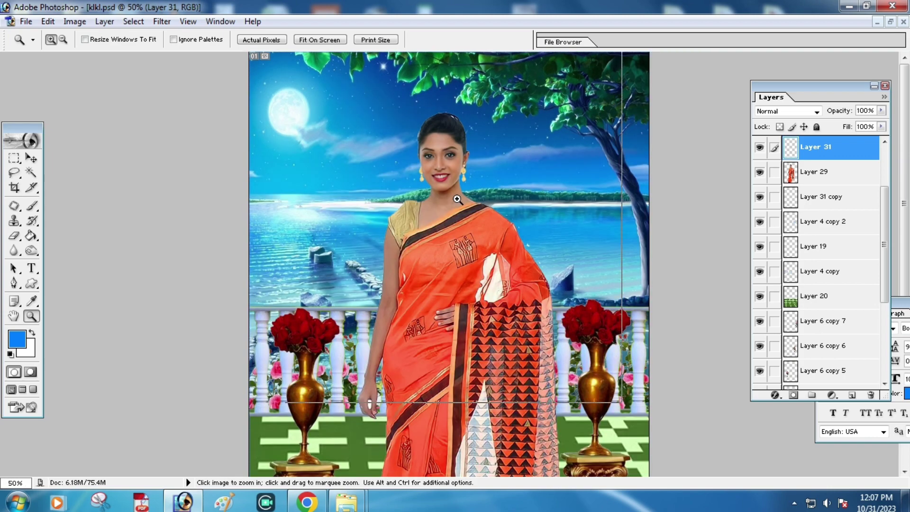
left_click(457, 199)
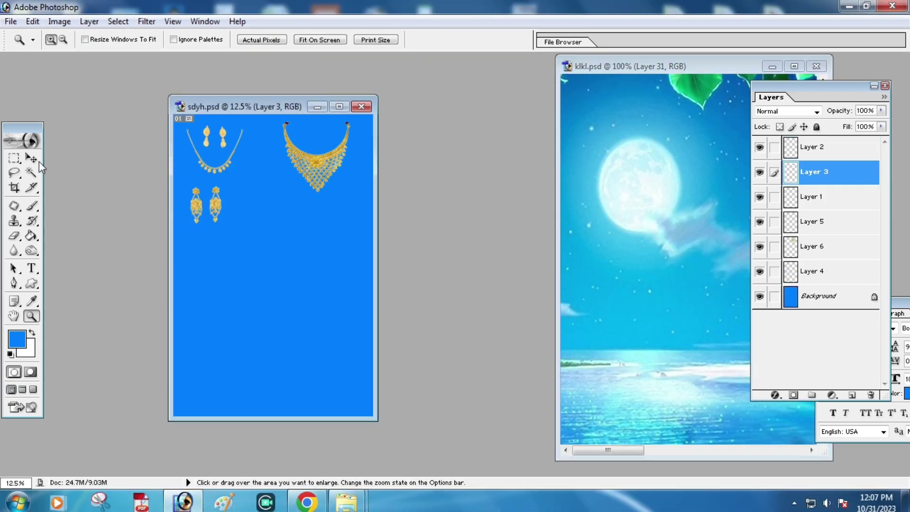
Step: Bring the small gold necklace from sdyh.psd into klkl.psd, scale it to 42.4%, and place it on the neck
left_click(33, 158)
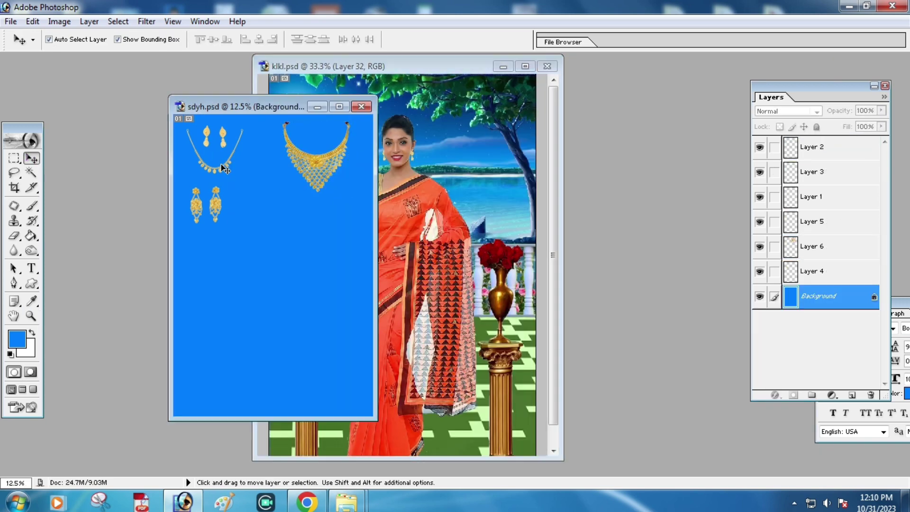
mouse_move(225, 166)
left_mouse_down()
mouse_move(429, 208)
mouse_move(420, 229)
left_mouse_up()
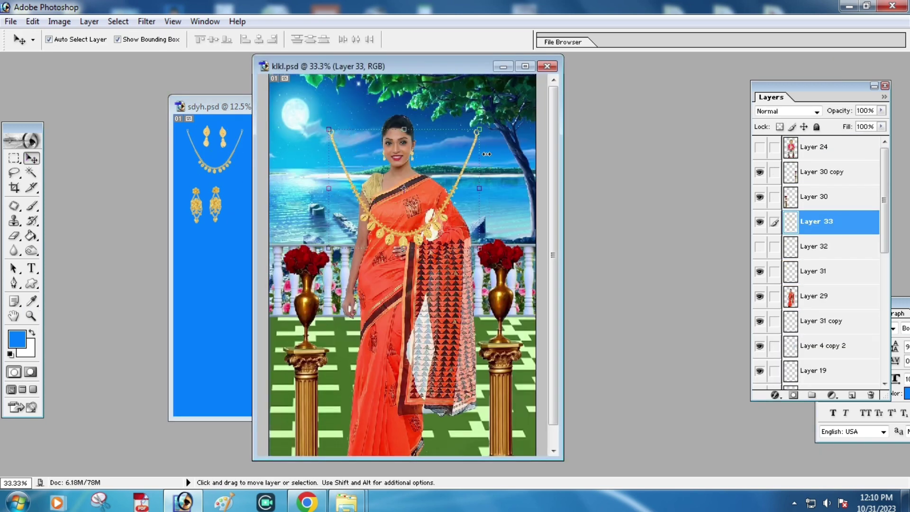
left_click_drag(478, 133, 393, 196)
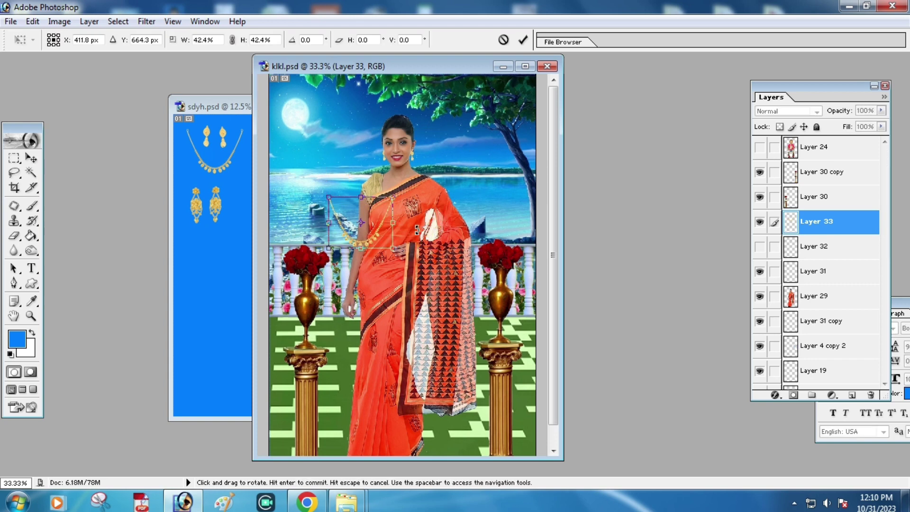
key("Return")
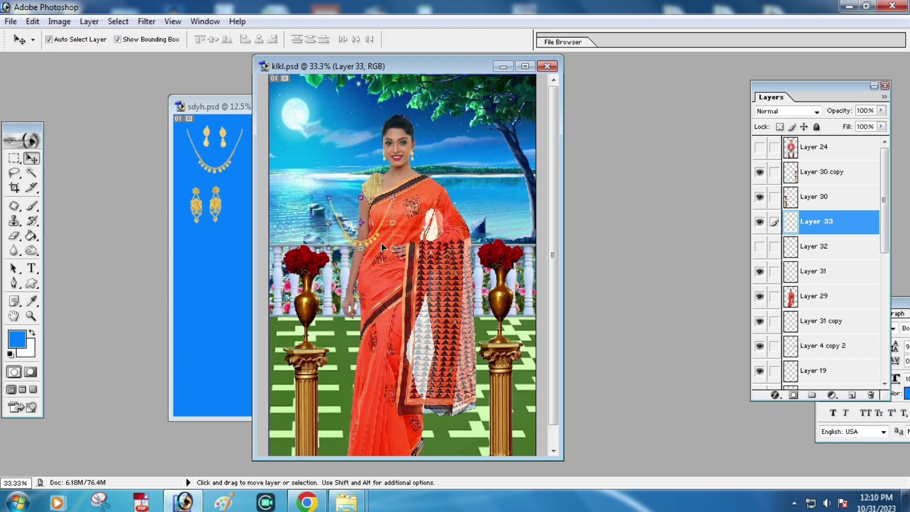
left_click_drag(385, 212, 402, 193)
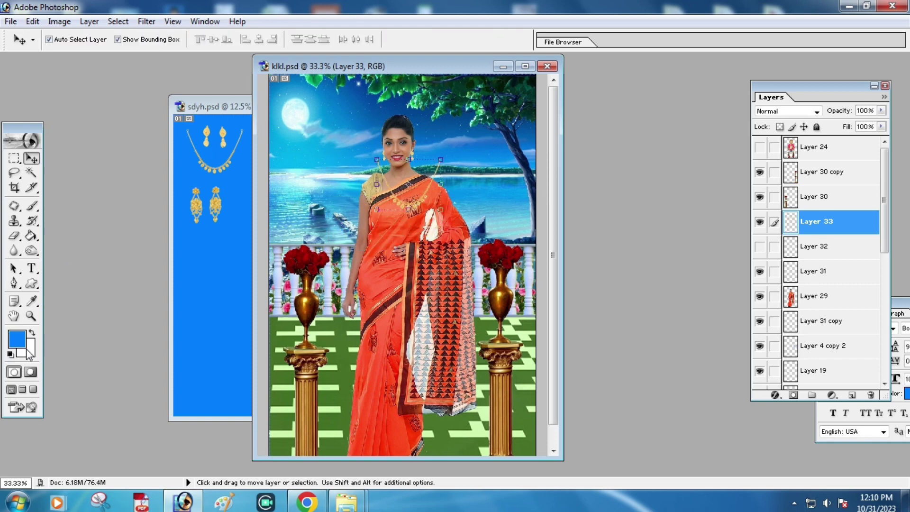
left_click(31, 317)
left_click(332, 210)
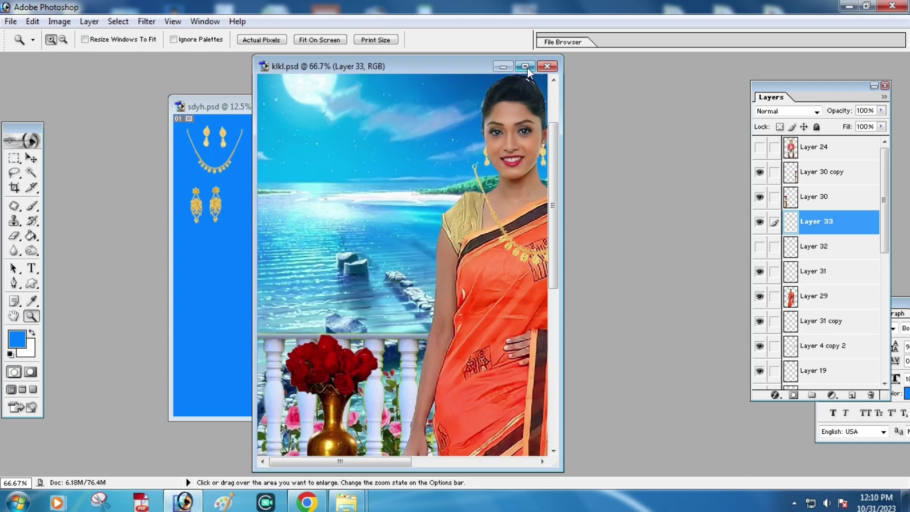
Step: Shrink the necklace and distort its top corners to follow the woman's neckline
left_click(530, 66)
left_click(270, 316)
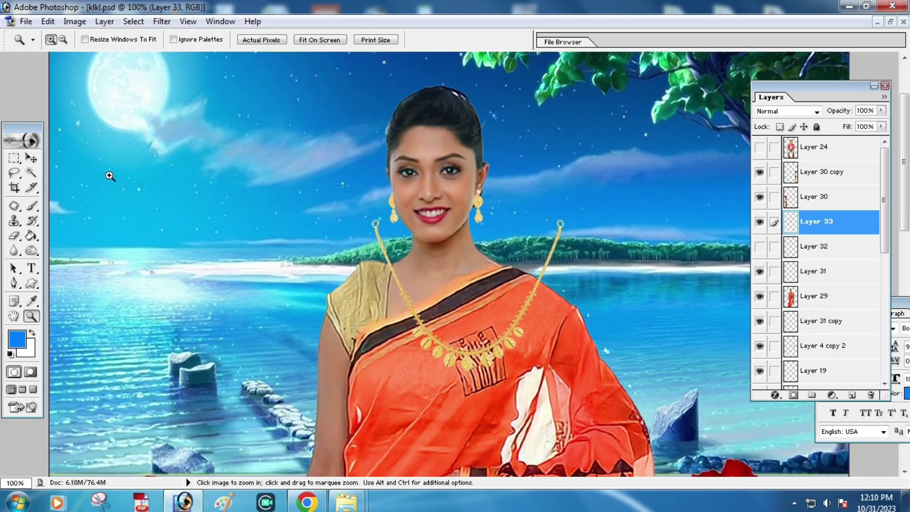
left_click(27, 161)
mouse_move(563, 370)
left_mouse_down()
mouse_move(461, 299)
mouse_move(465, 311)
left_mouse_up()
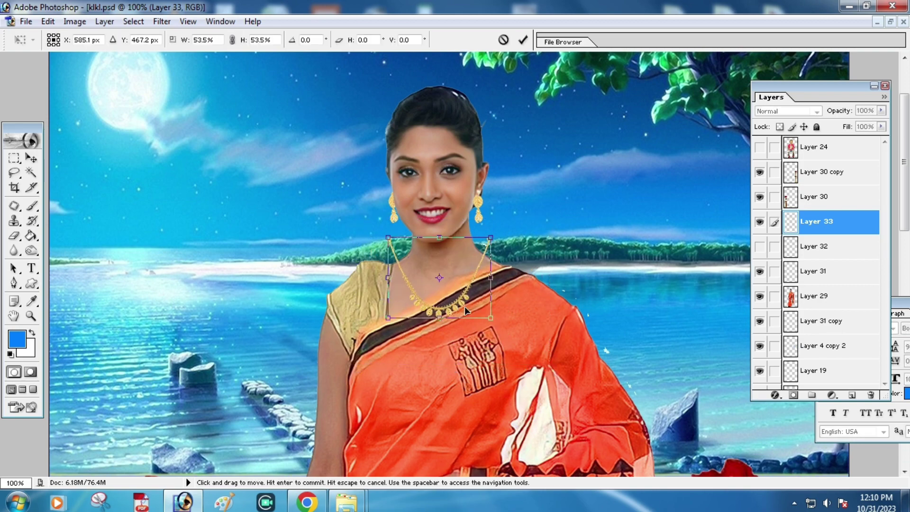
left_click_drag(491, 237, 478, 238)
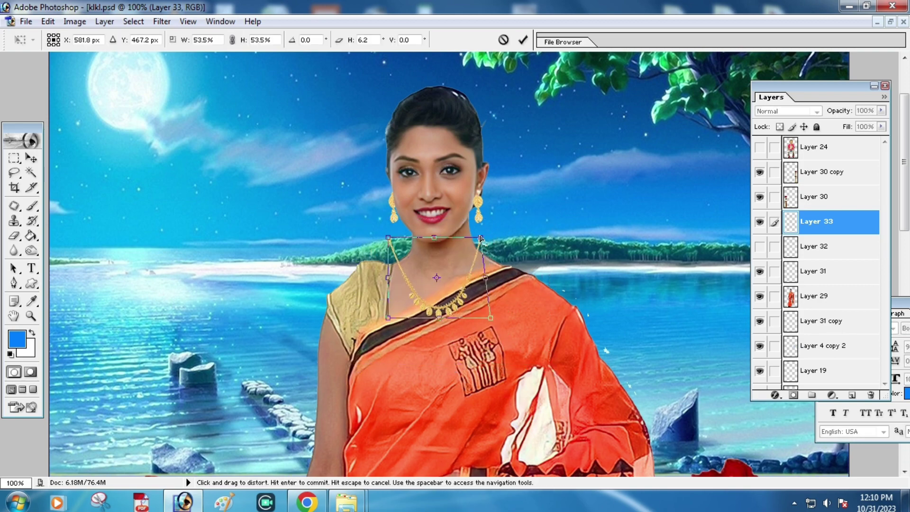
left_click_drag(388, 237, 409, 243)
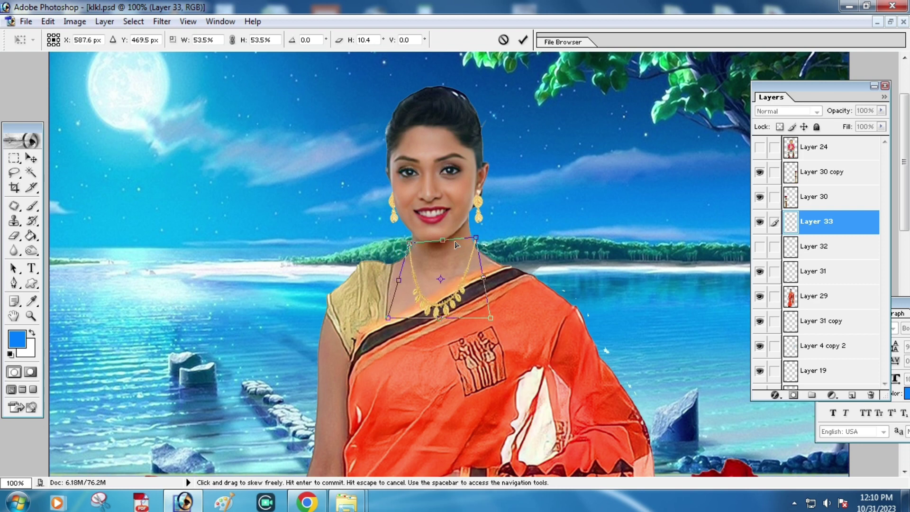
left_click_drag(476, 237, 473, 239)
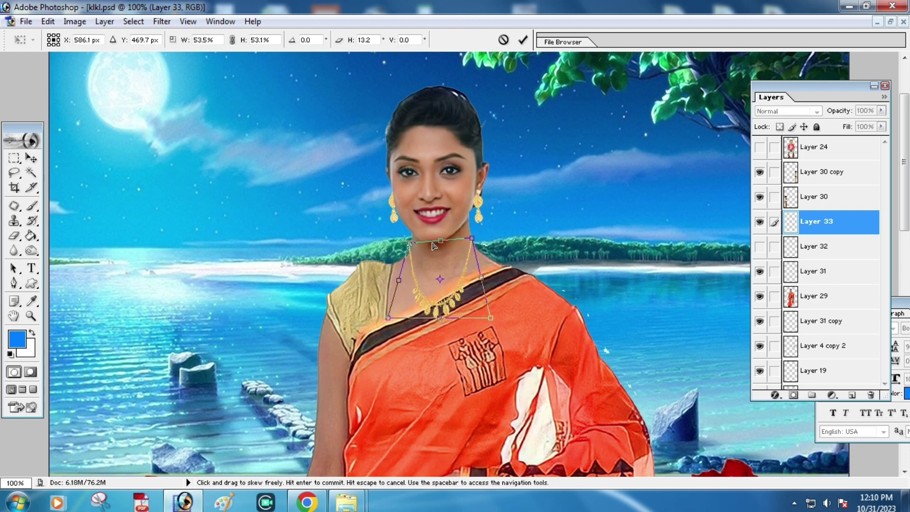
key("Return")
Step: Nudge the Layer 33 necklace right and enlarge it to 130.4% by 113.8% so it hangs lower
left_click(539, 329)
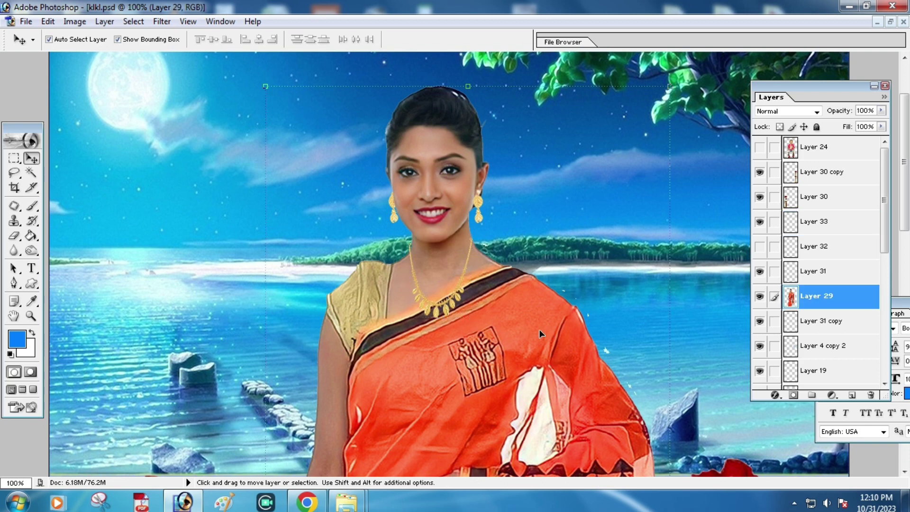
left_click(443, 301)
key("ctrl+t")
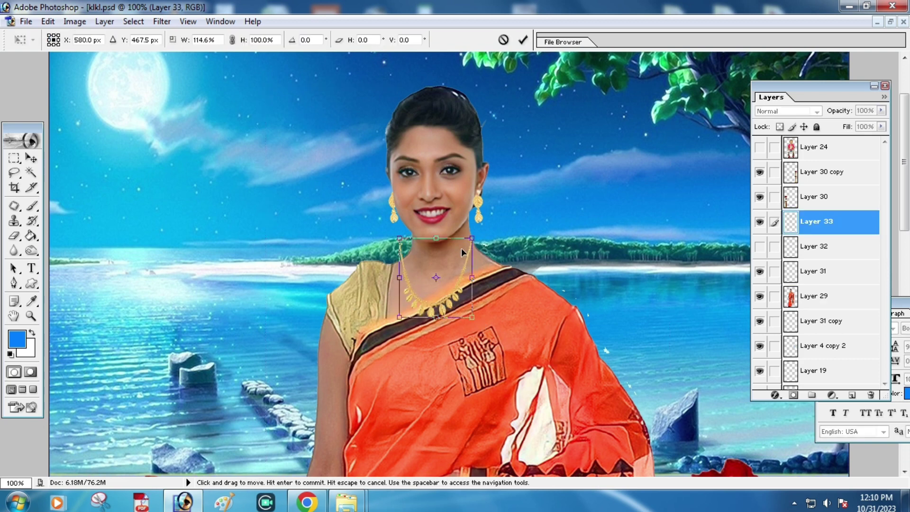
left_click_drag(429, 270, 432, 271)
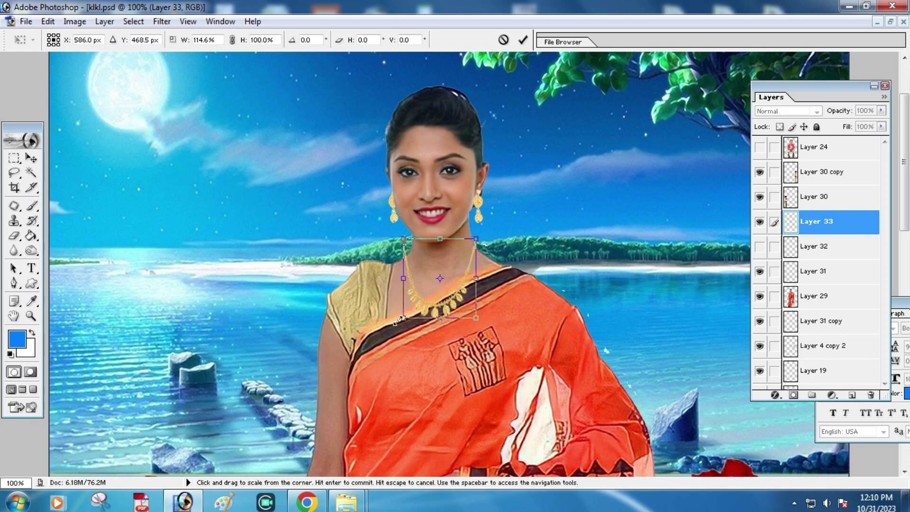
left_click_drag(403, 319, 393, 331)
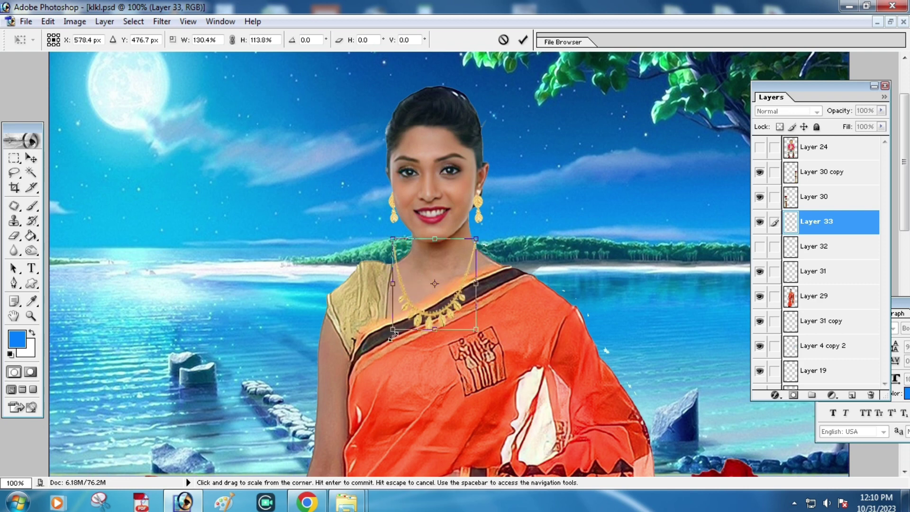
key("Return")
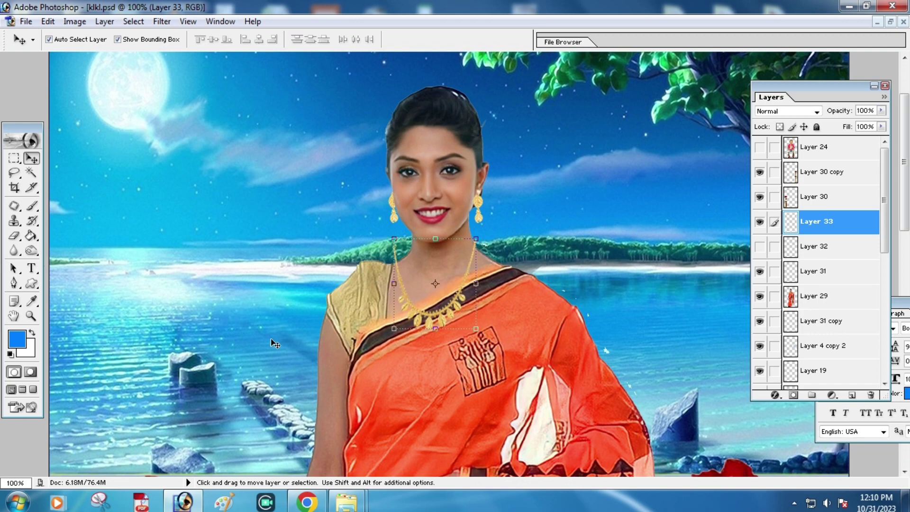
Step: Zoom in on the neck and erase stray necklace chain at the neck edge on Layer 33
left_click(30, 316)
left_click(460, 248)
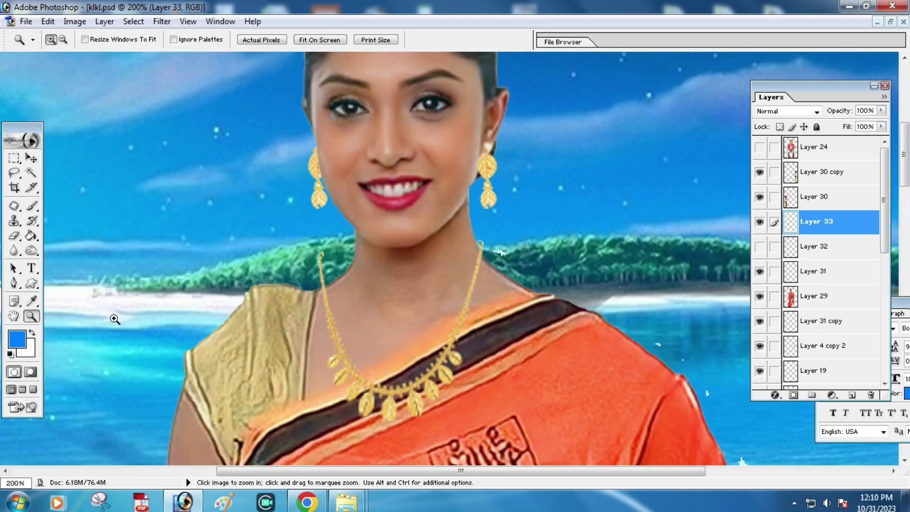
left_click(31, 158)
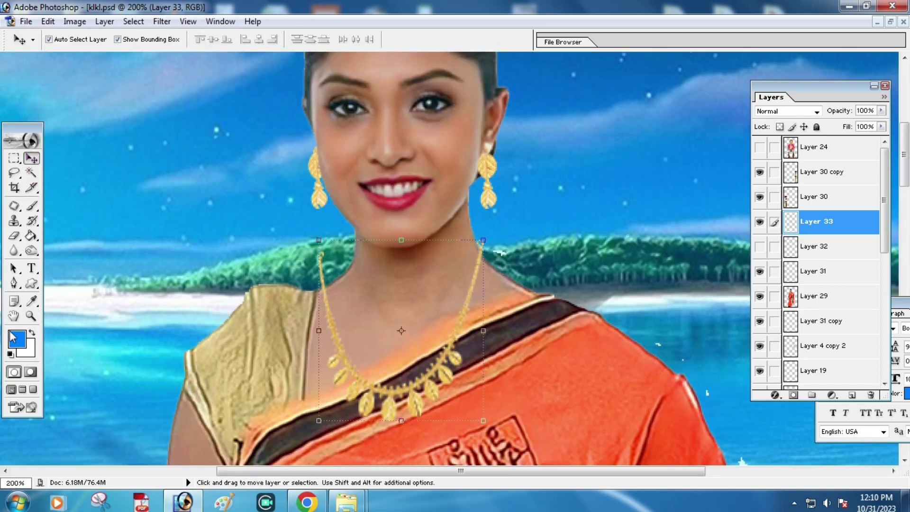
left_click(14, 235)
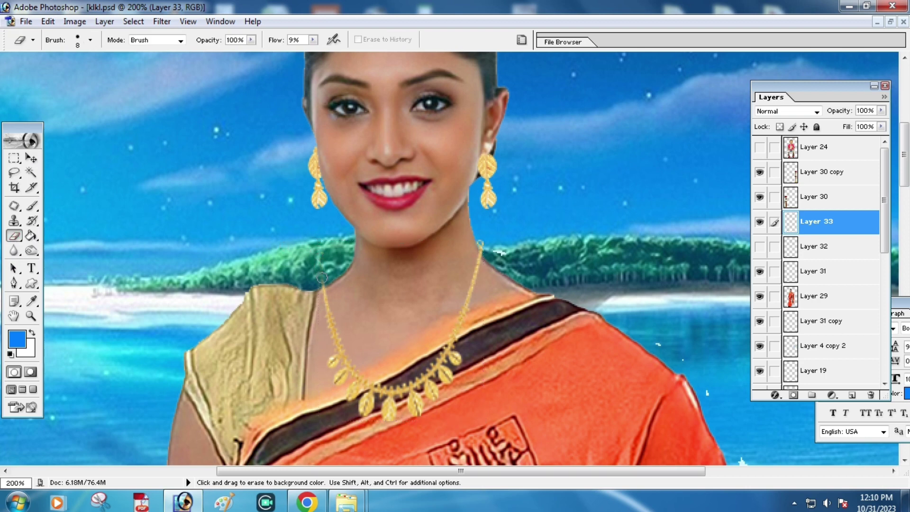
left_click(317, 287)
Step: Zoom the klkl.psd composite out to 25% to see the whole image
left_click(31, 315)
left_click(516, 309, "alt")
left_click(515, 310, "alt")
left_click(515, 309, "alt")
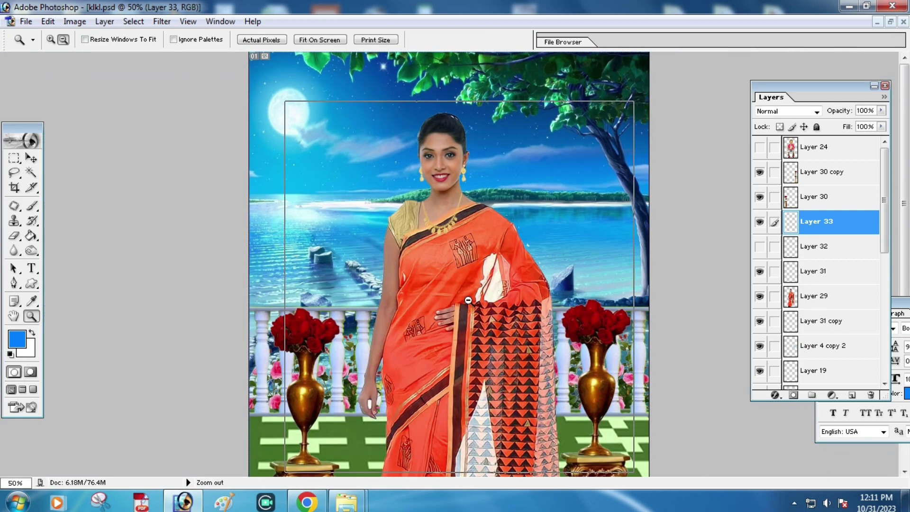
left_click(474, 301, "alt")
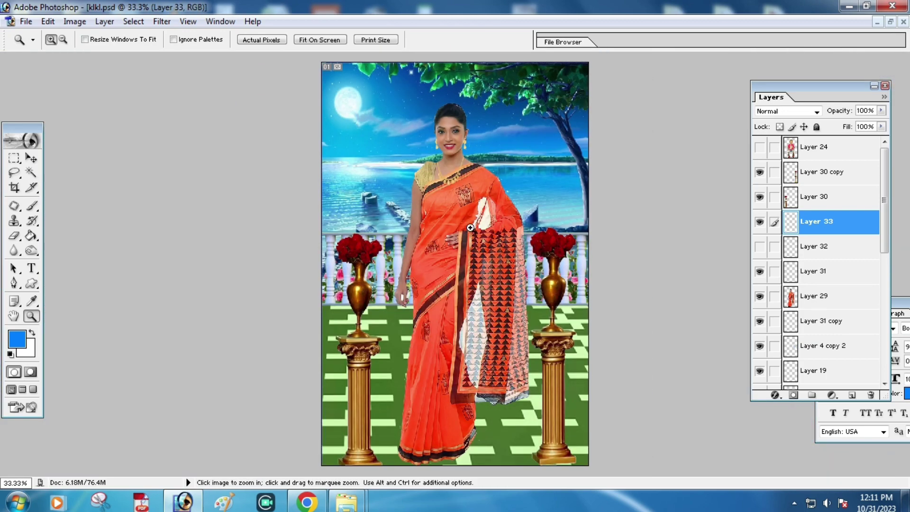
left_click(412, 233, "alt")
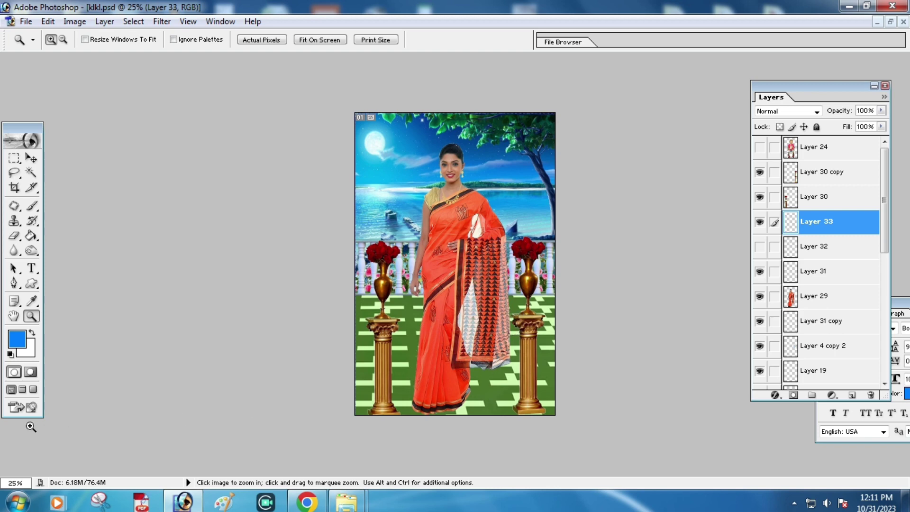
Step: Change the screen mode and close the jewellery source file sdyh.psd
left_click(19, 391)
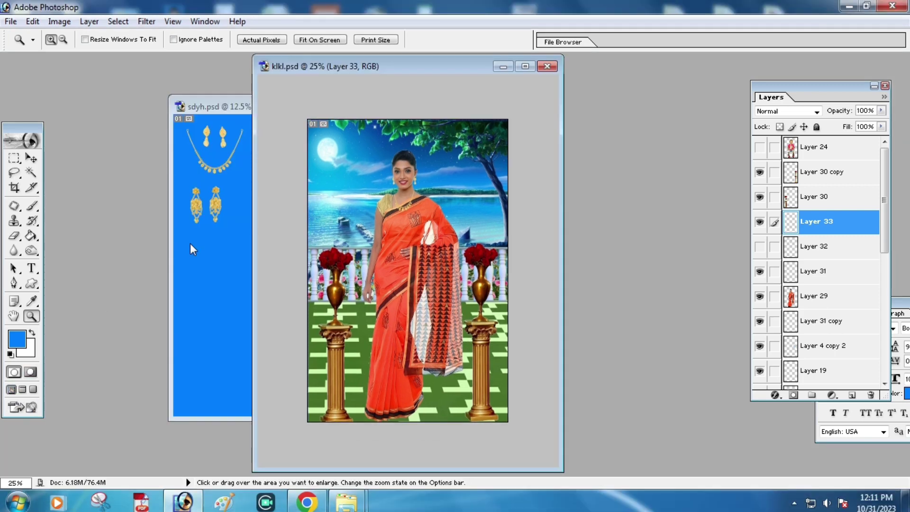
left_click(190, 243)
left_click(359, 109)
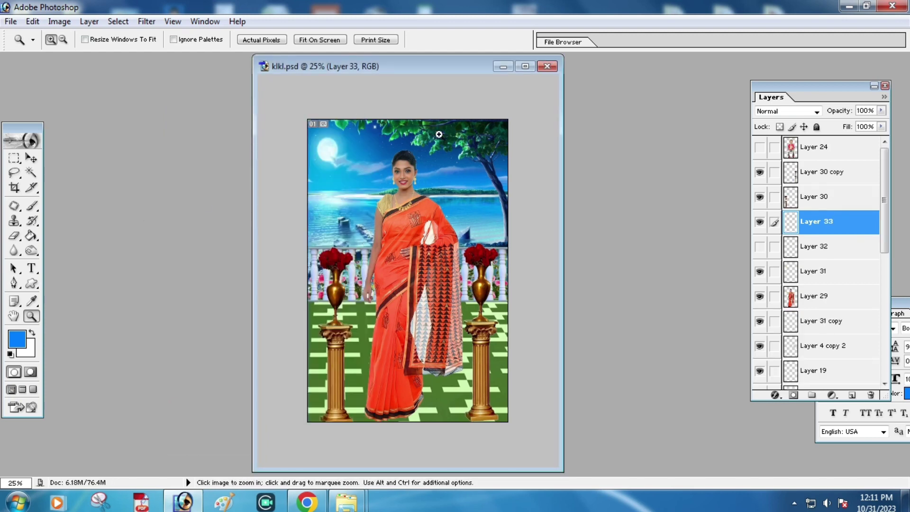
Step: Close klkl.psd after answering the save prompt, then browse the Open dialog to the Desktop
left_click(549, 68)
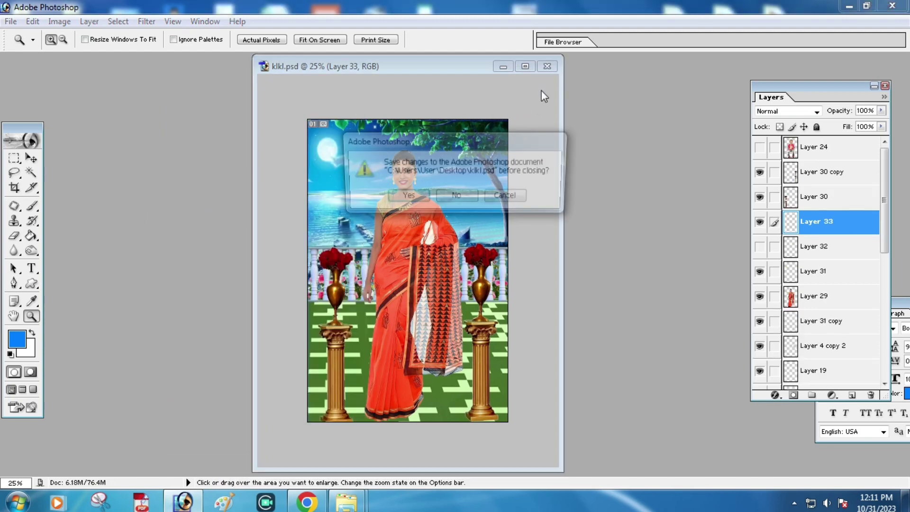
left_click(456, 198)
double_click(621, 218)
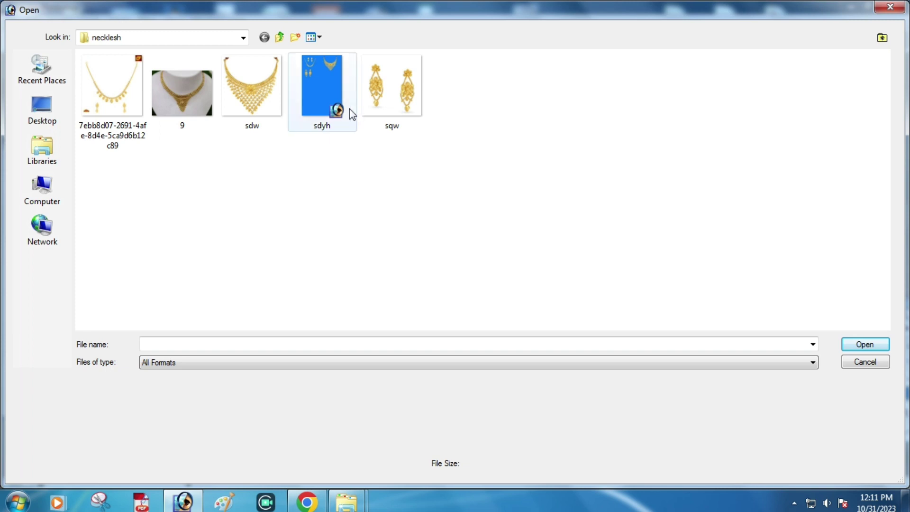
mouse_move(322, 86)
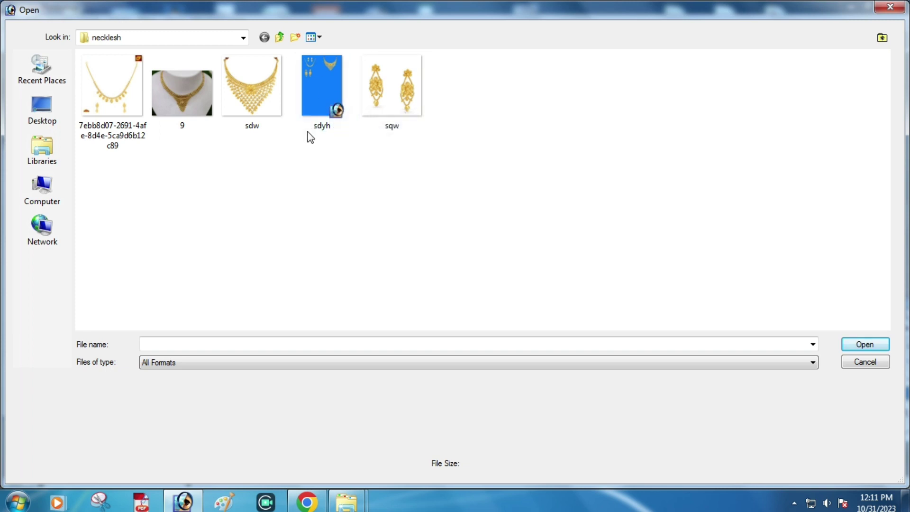
left_click(280, 37)
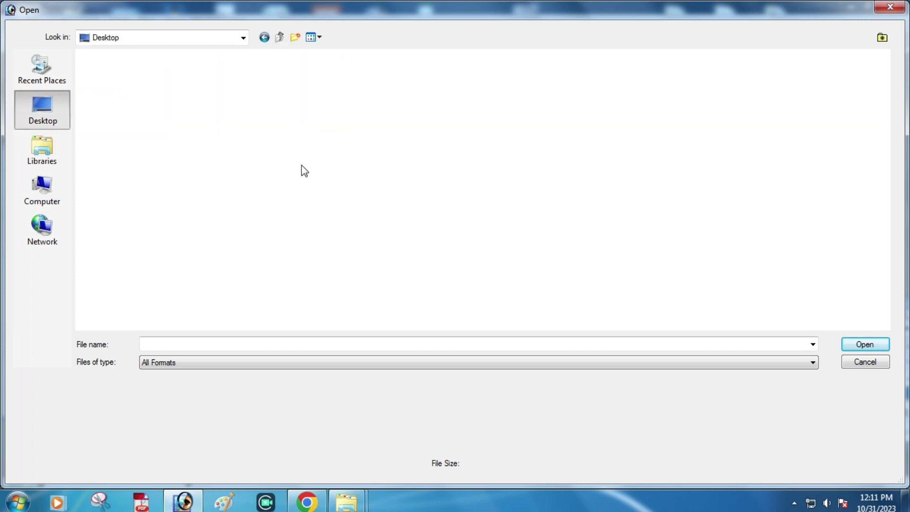
Step: After a detour into the Chair folder, open the flower stand folder from the Desktop
scroll(503, 279, "down", 1)
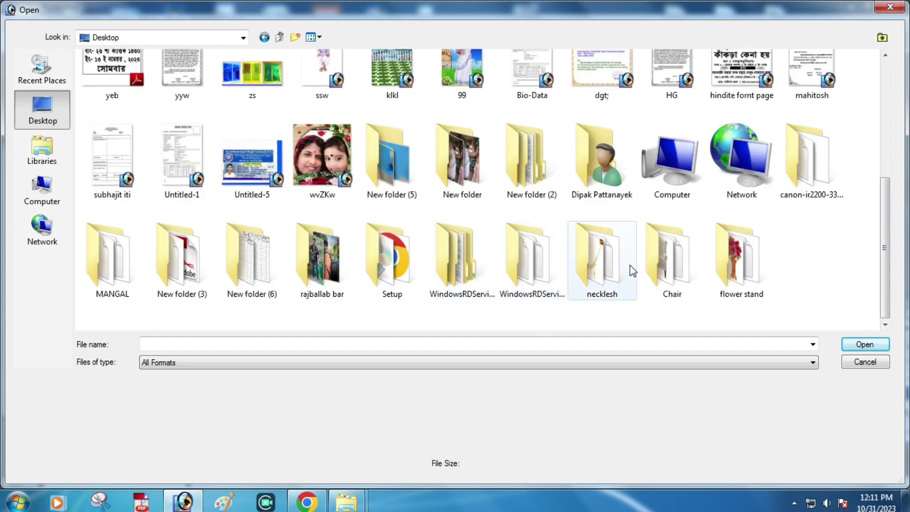
double_click(673, 261)
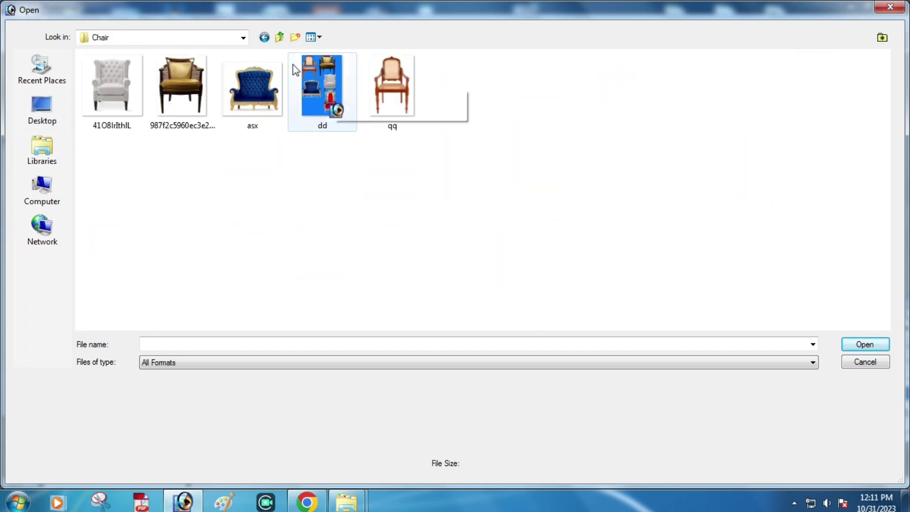
left_click(890, 8)
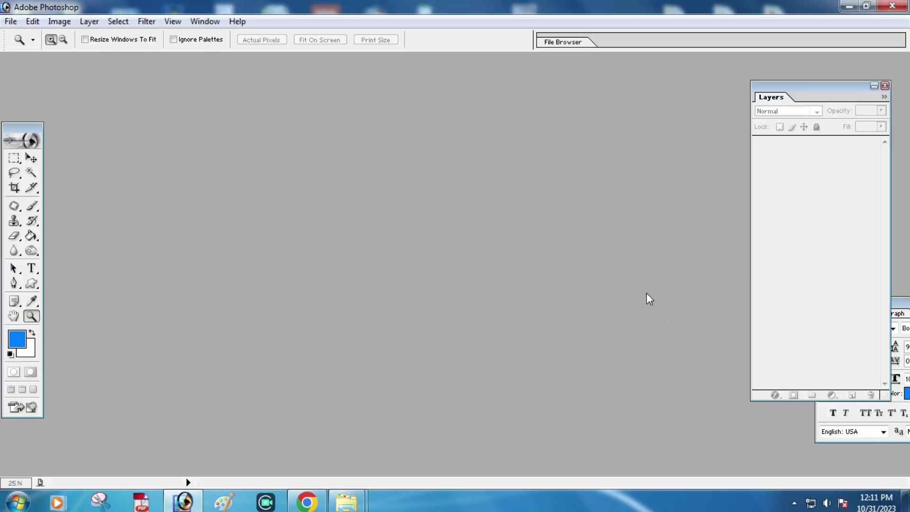
double_click(647, 291)
left_click(275, 39)
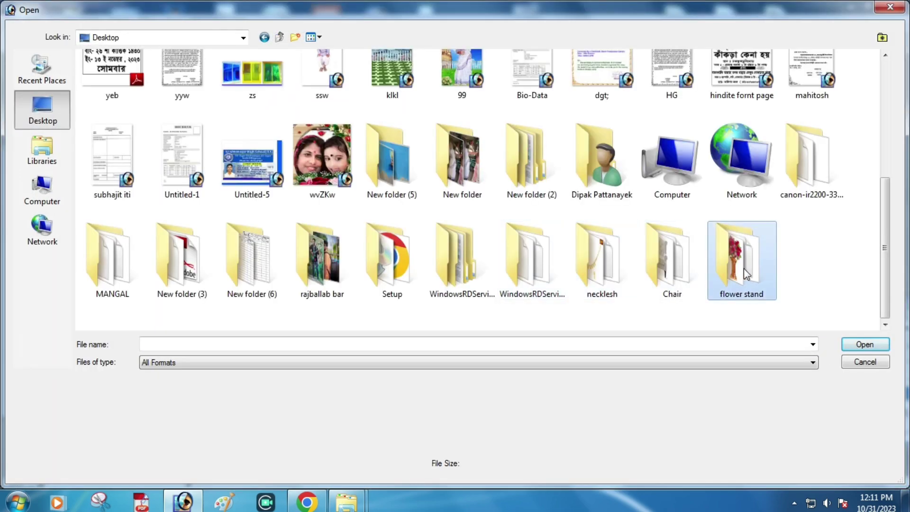
double_click(742, 265)
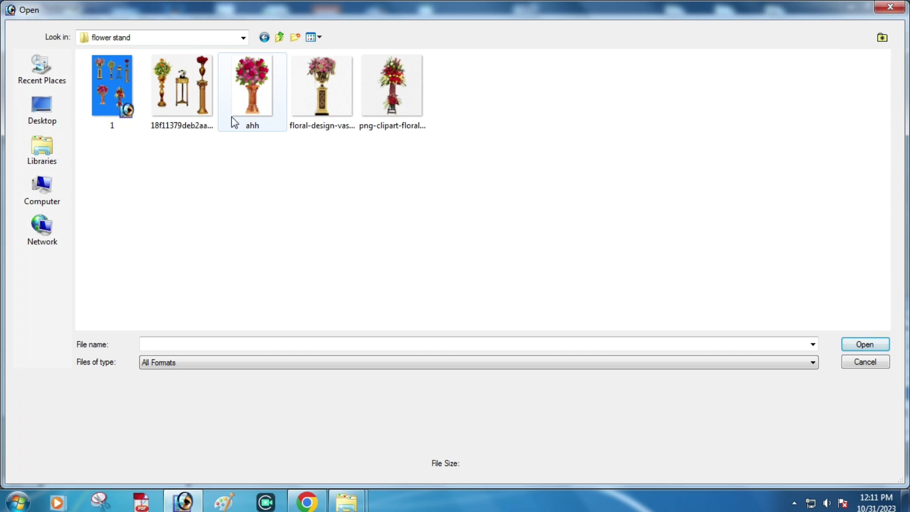